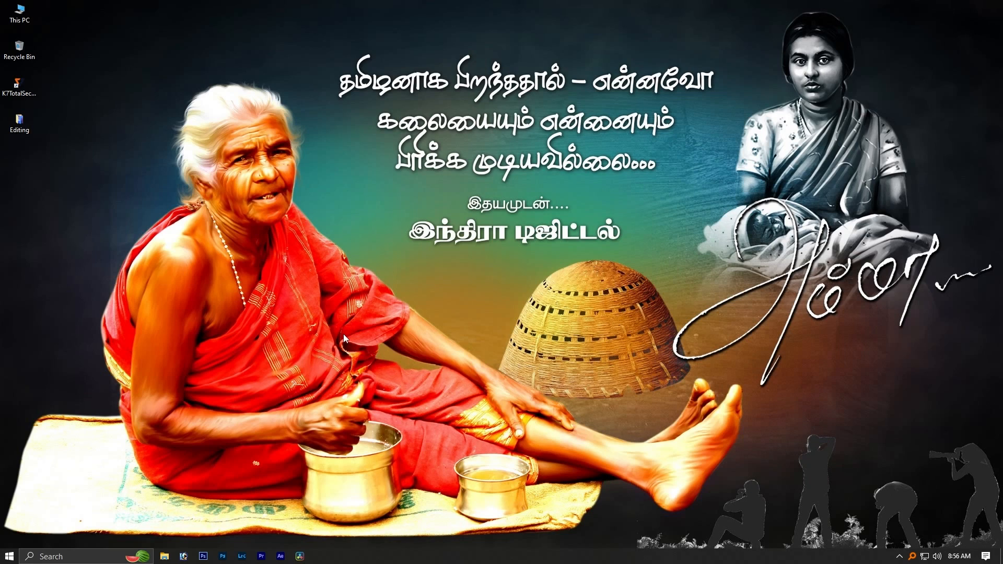
- Refresh the desktop and open the Editing folder
right_click(352, 134)
click(334, 166)
double_click(19, 121)
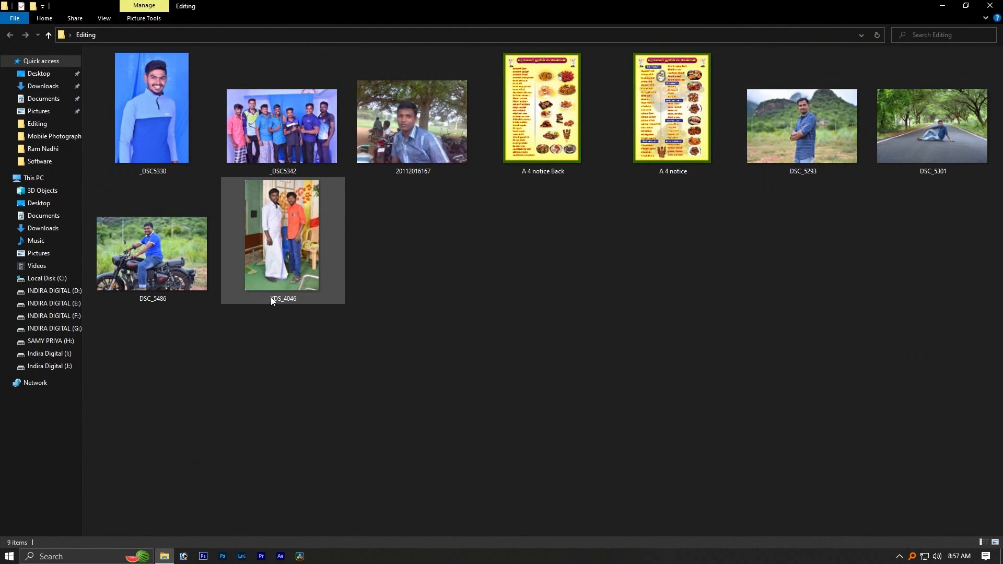
mouse_move(270, 302)
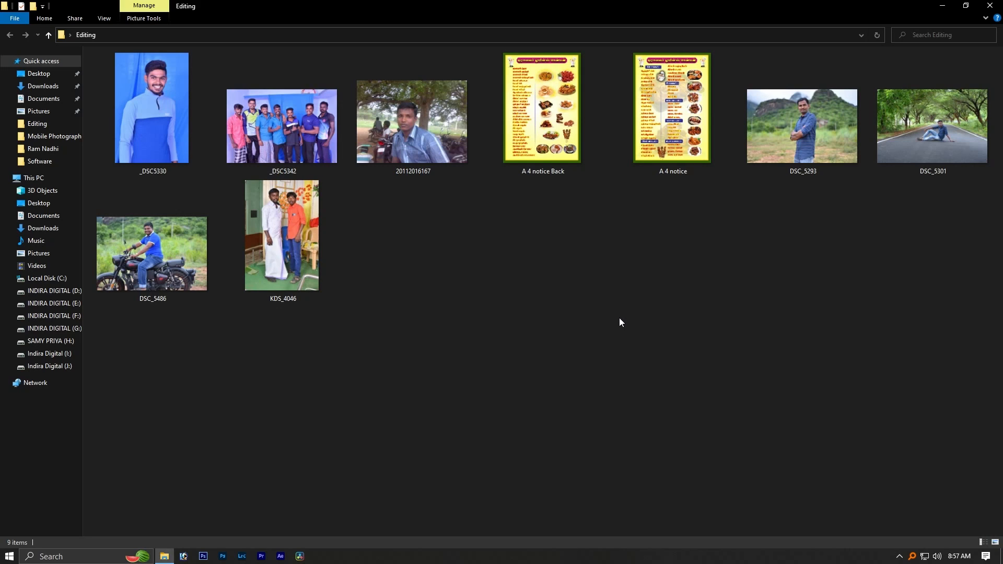
double_click(440, 112)
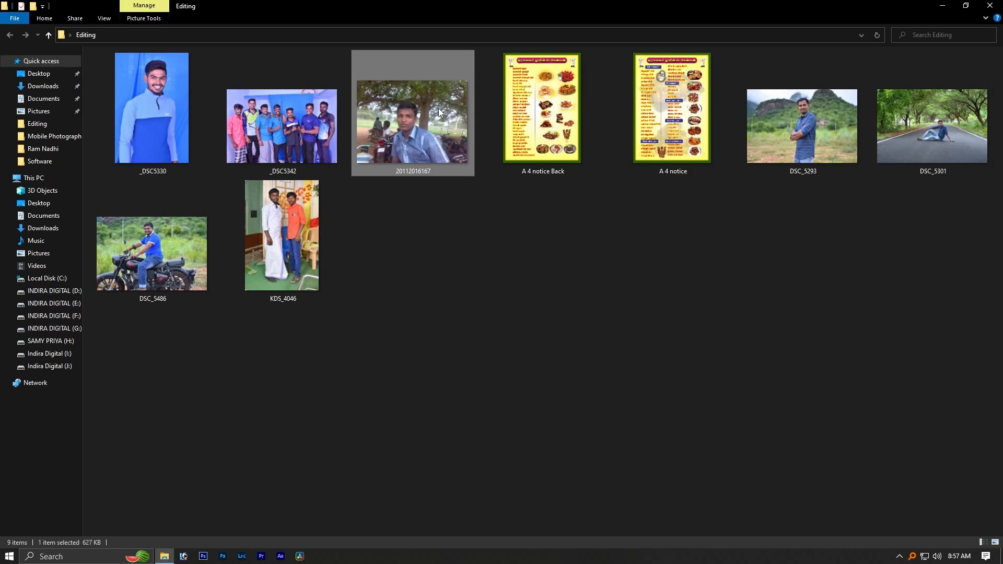
scroll(464, 264, up, 5)
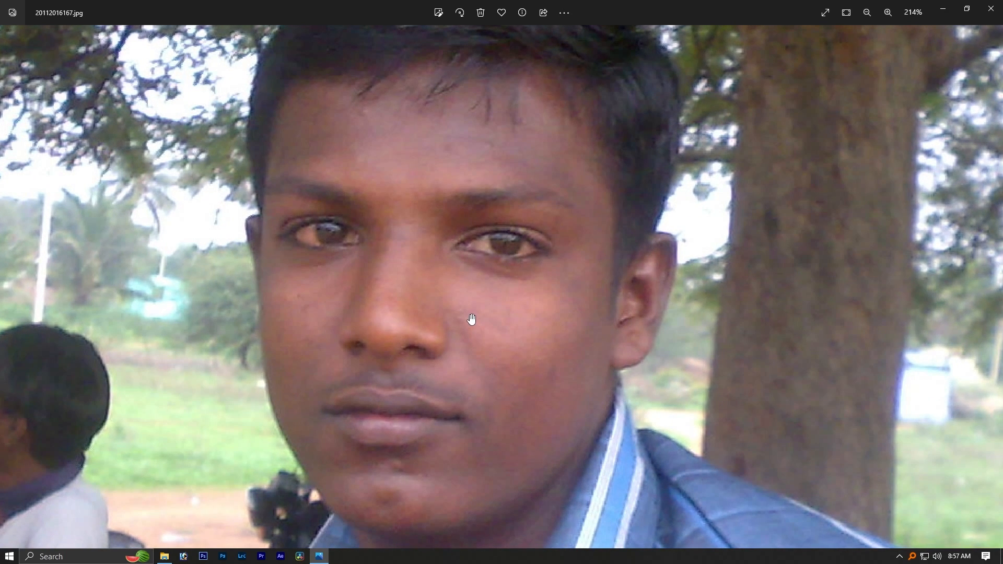
key(Escape)
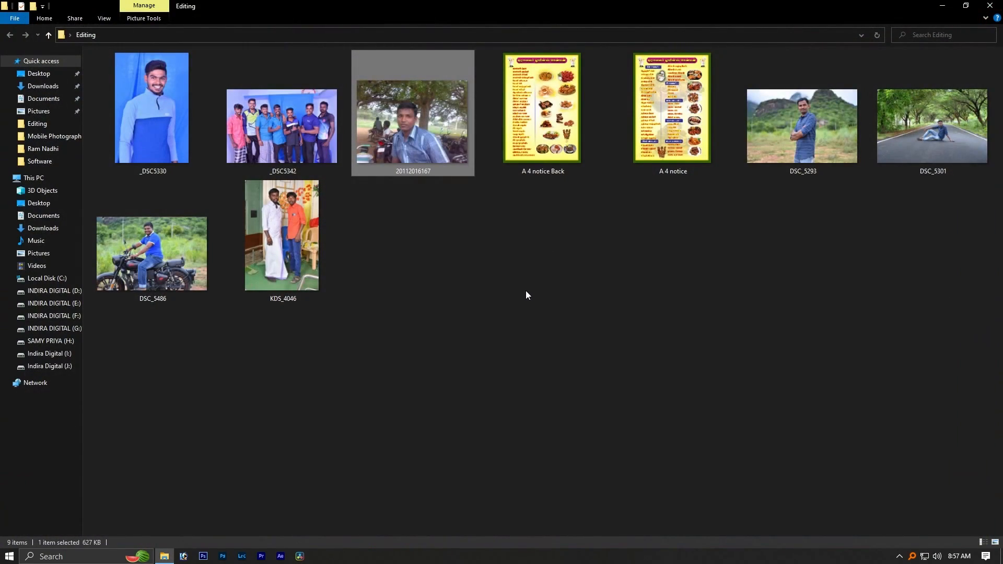
click(525, 324)
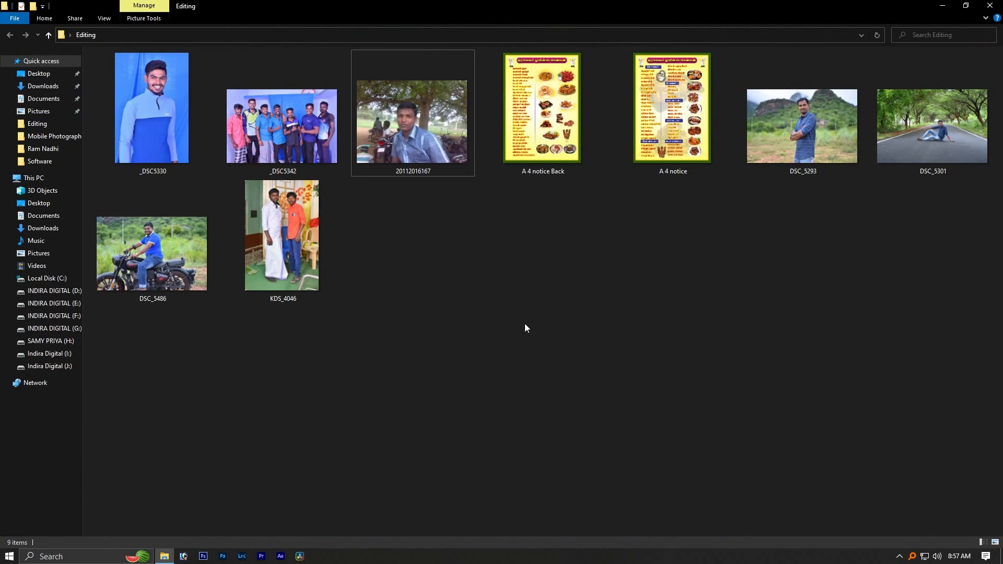
- Launch Adobe Photoshop CS6 and open the _DSC5330 photo from the Editing folder in it
click(203, 557)
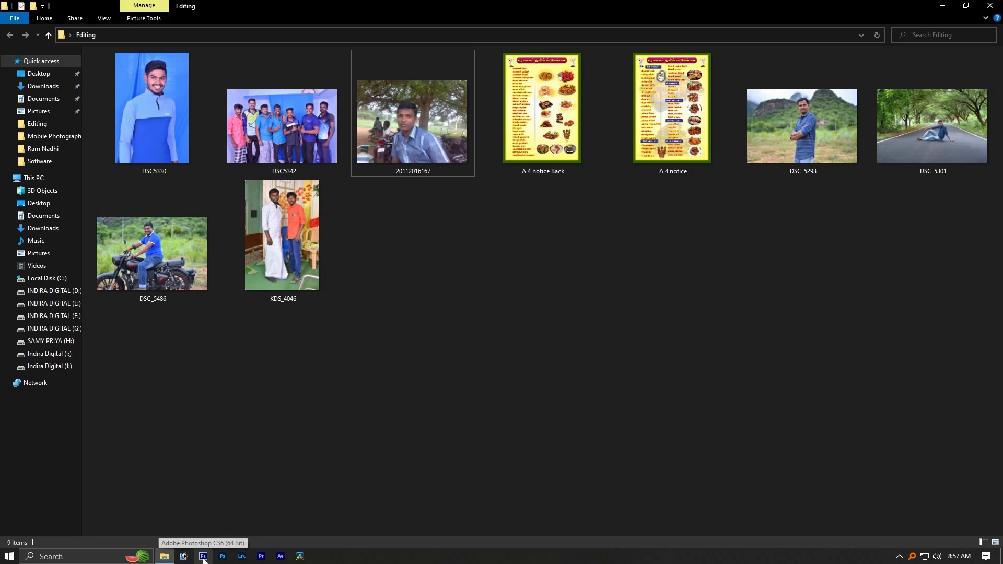
right_click(620, 283)
click(574, 323)
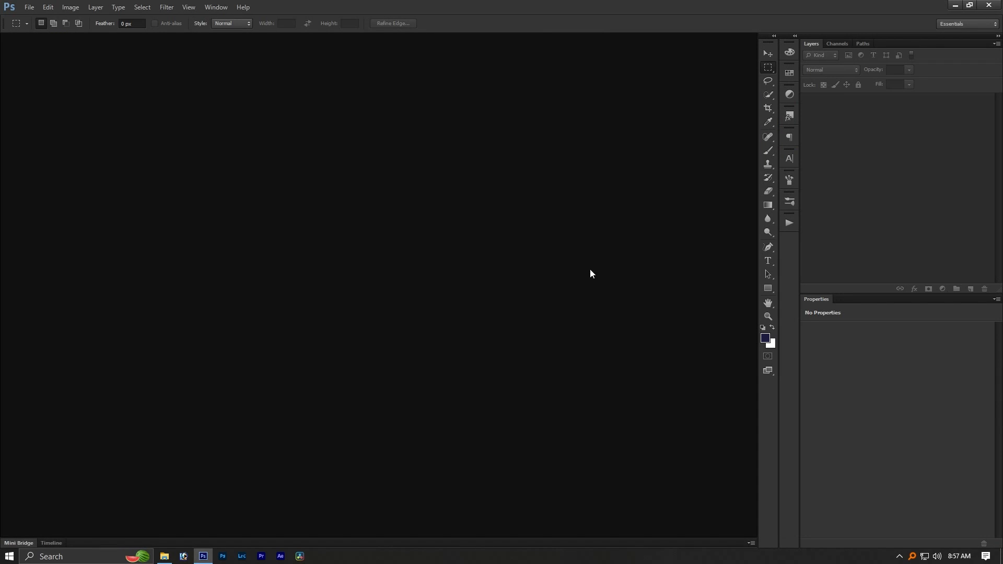
click(955, 5)
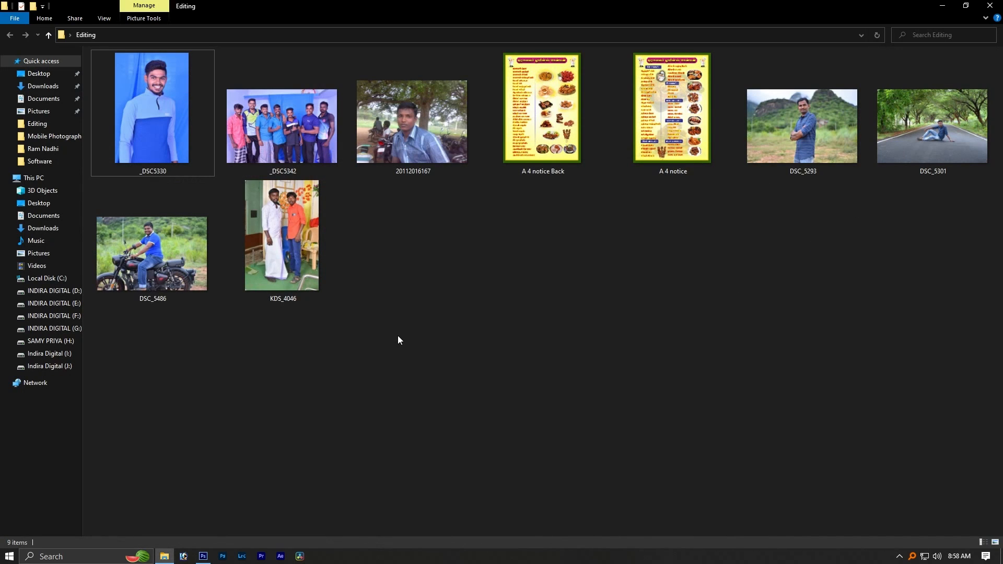
drag(133, 120, 450, 318)
key(alt+Tab)
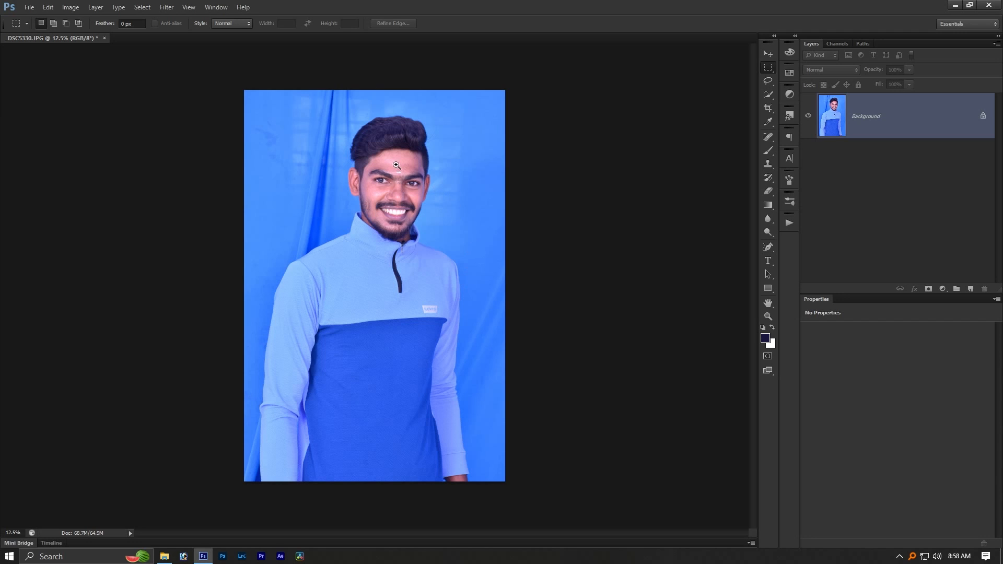
- Examine the portrait's face, hair and overall colours both up close and as a whole
drag(396, 166, 463, 240)
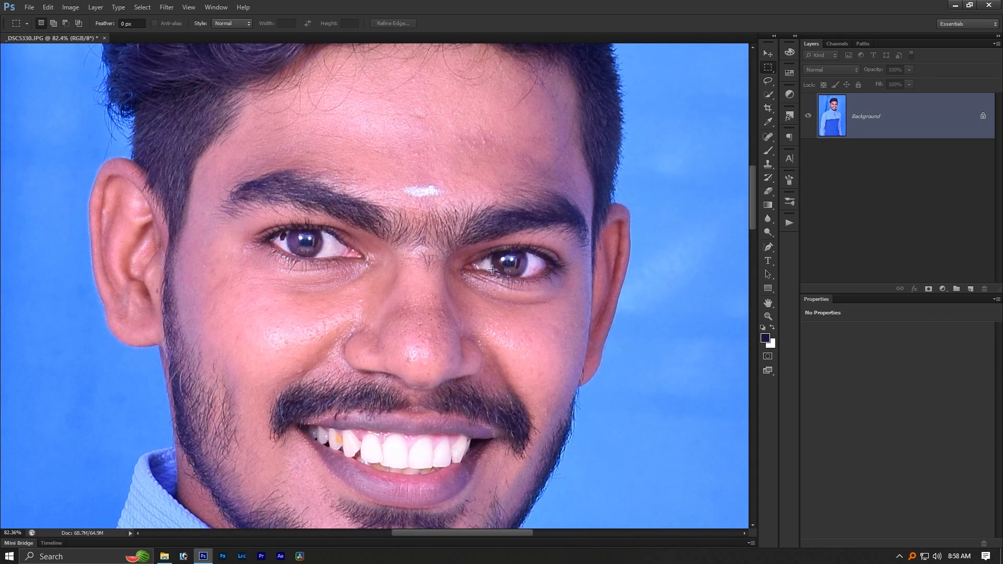
scroll(505, 283, down, 1)
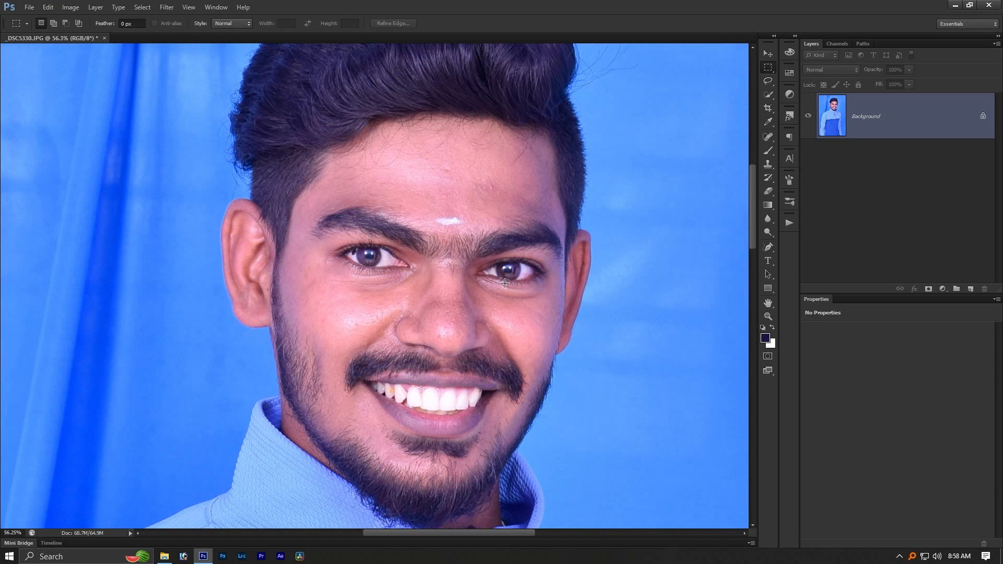
drag(472, 240, 444, 308)
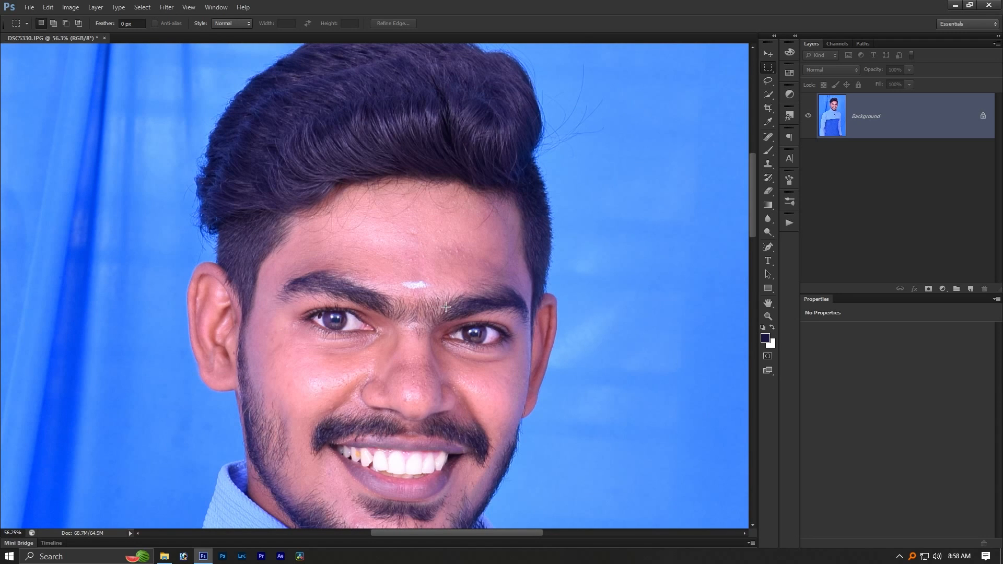
scroll(388, 220, down, 3)
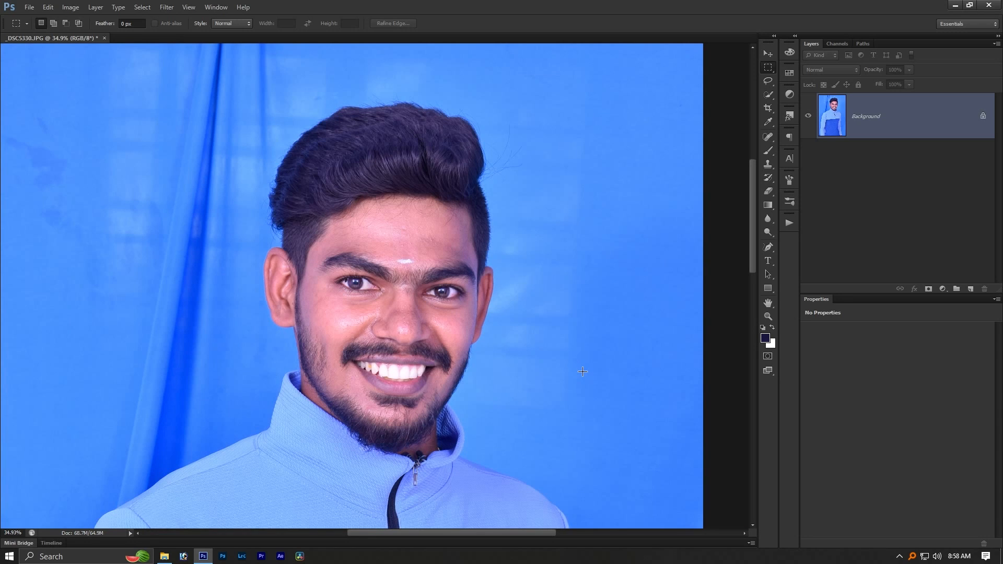
scroll(582, 371, down, 4)
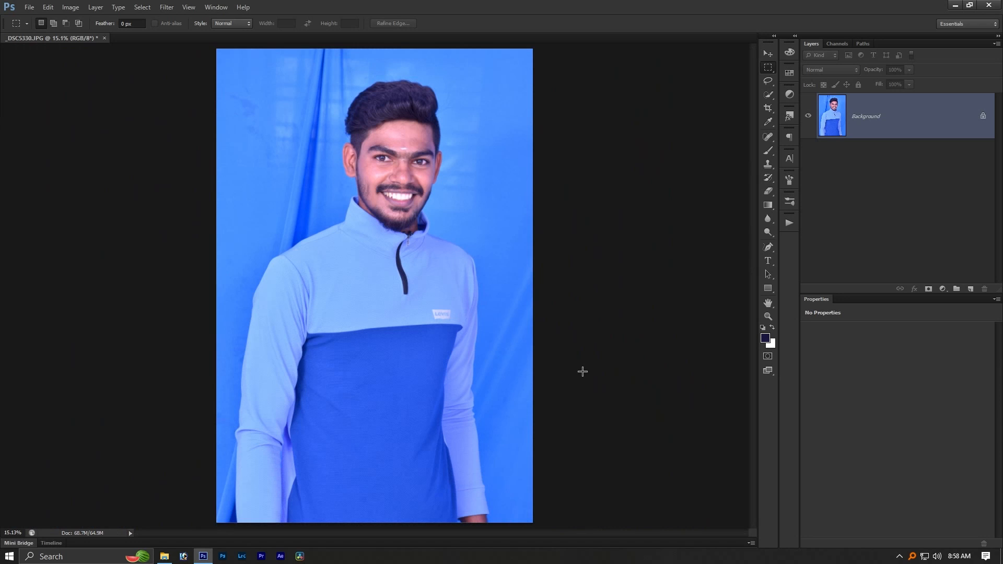
scroll(412, 111, up, 5)
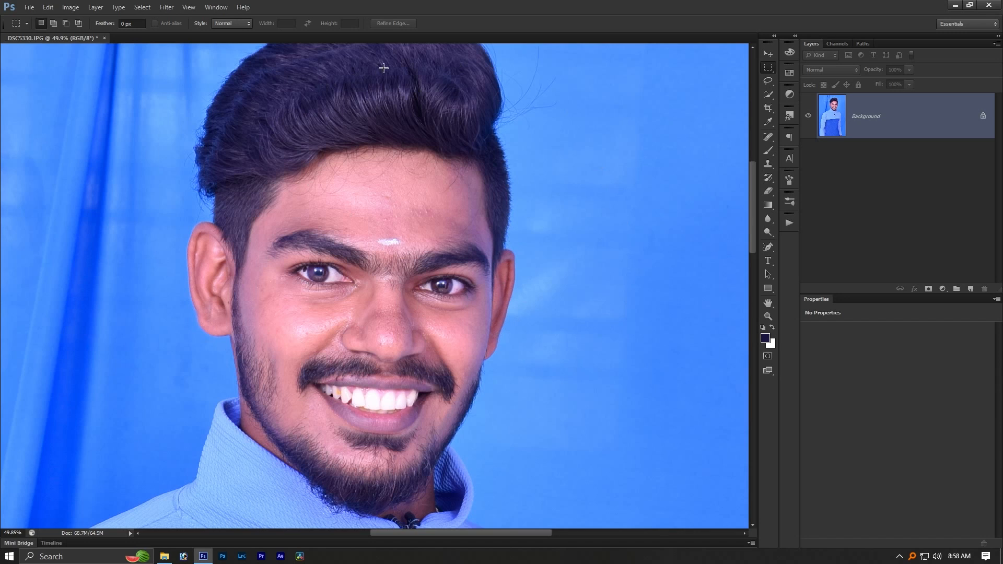
scroll(369, 240, down, 1)
- Open Curves for the Background layer and set the black point by sampling dark spots in the man's hair
key(ctrl+m)
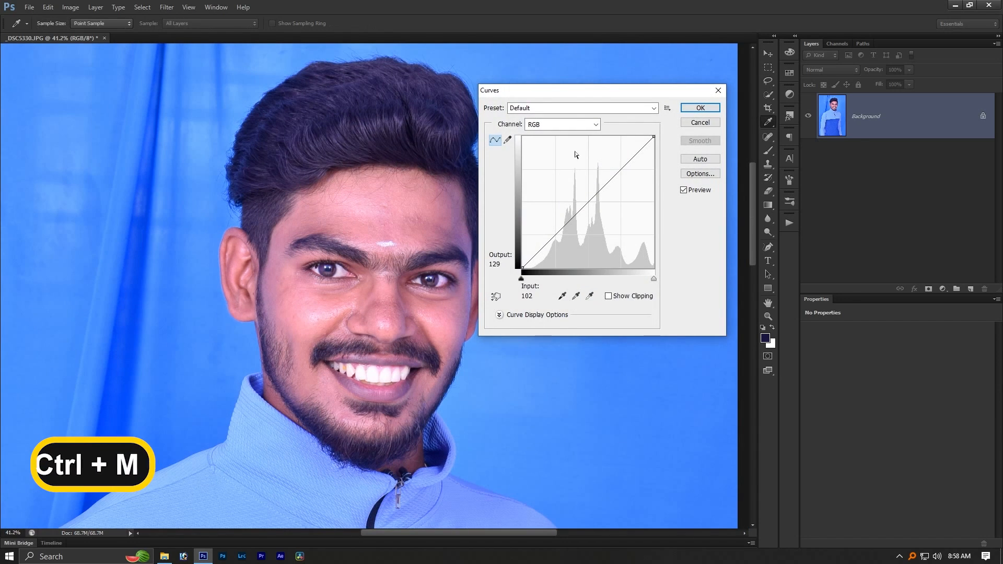
drag(548, 90, 582, 86)
click(596, 291)
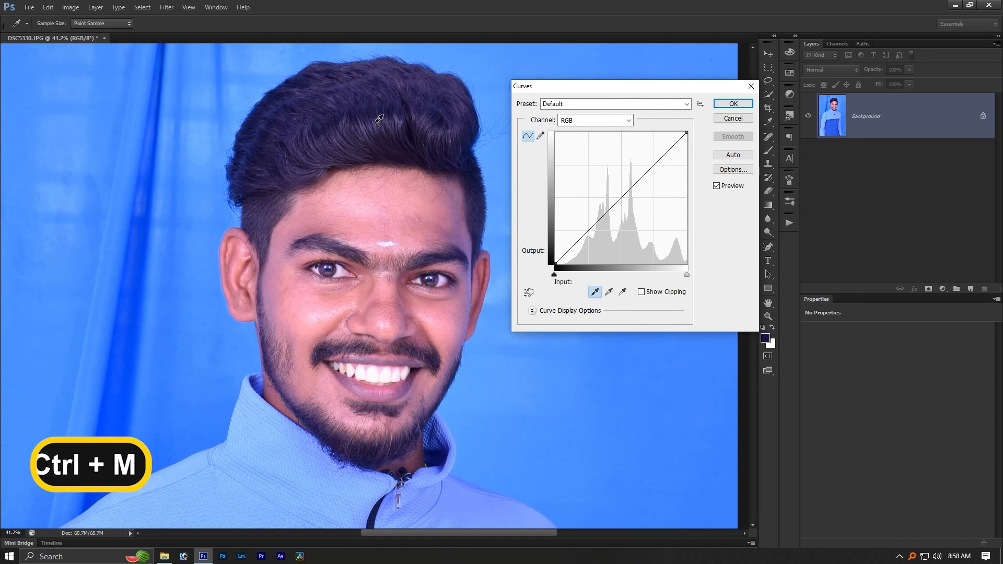
click(364, 92)
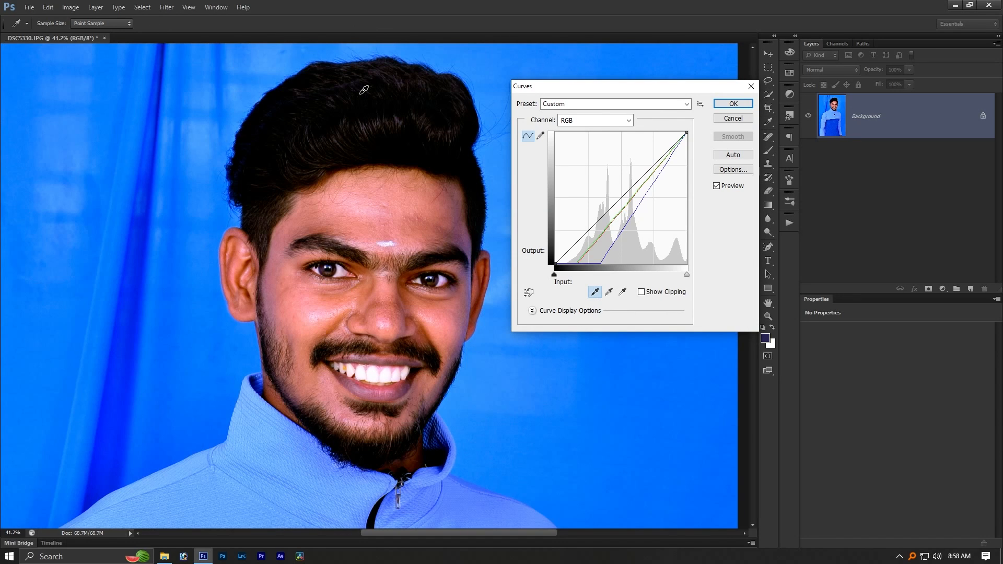
click(431, 145)
click(436, 158)
click(443, 164)
click(437, 161)
click(432, 167)
click(424, 160)
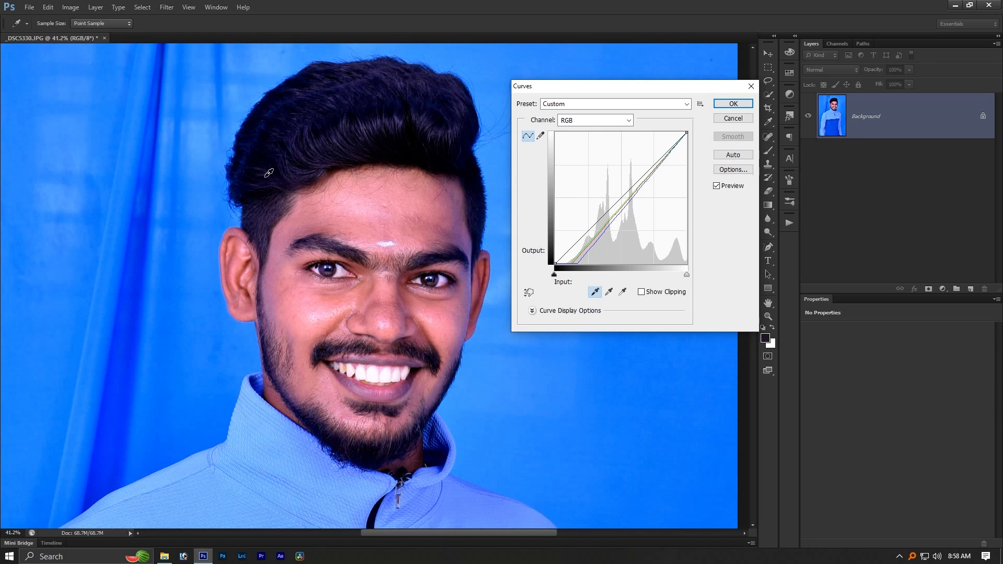
- Try setting the Curves black point from several dark spots in the beard
click(380, 446)
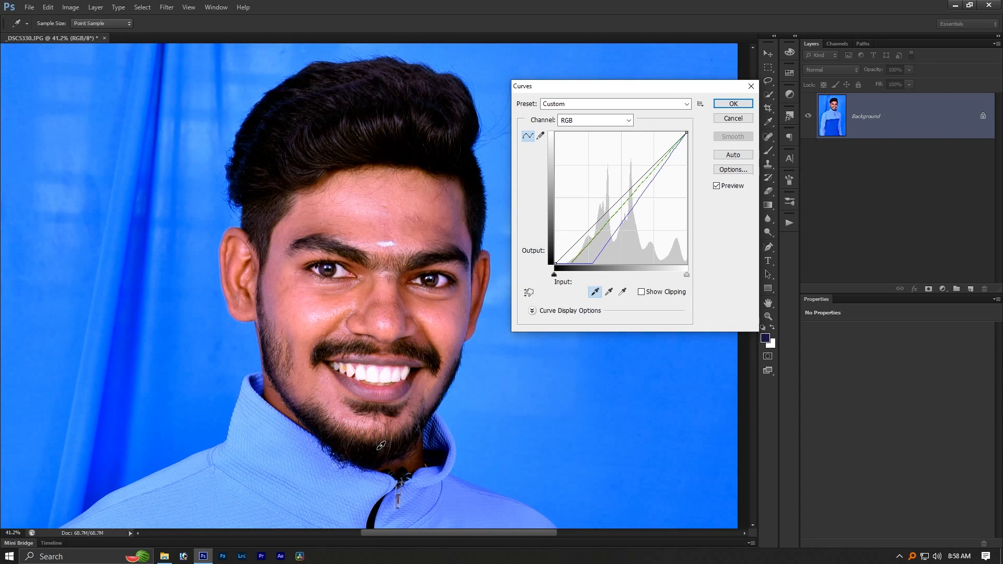
click(386, 445)
click(403, 440)
click(373, 462)
- Resample the black point from the dark hair above the forehead, compare with the preview off, and apply Curves
click(433, 163)
click(431, 163)
click(420, 155)
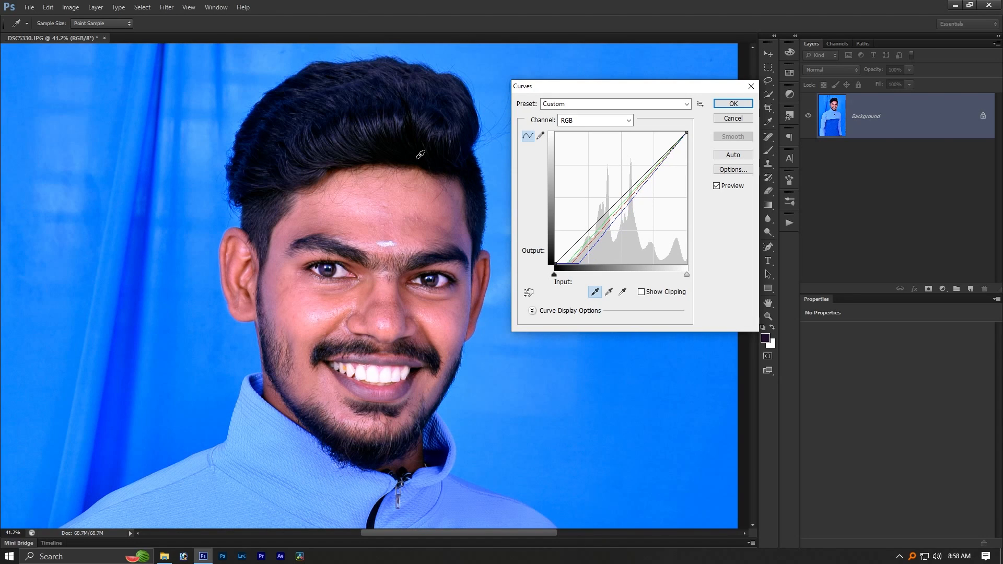
click(720, 186)
click(719, 186)
click(732, 104)
- Duplicate the Background layer twice
key(ctrl+0)
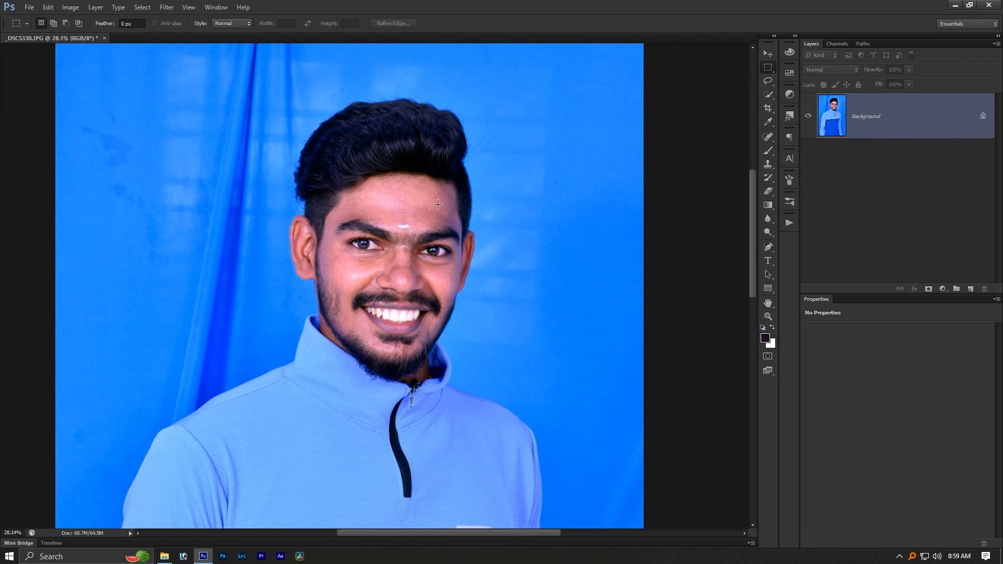
key(ctrl+j)
key(ctrl+j)
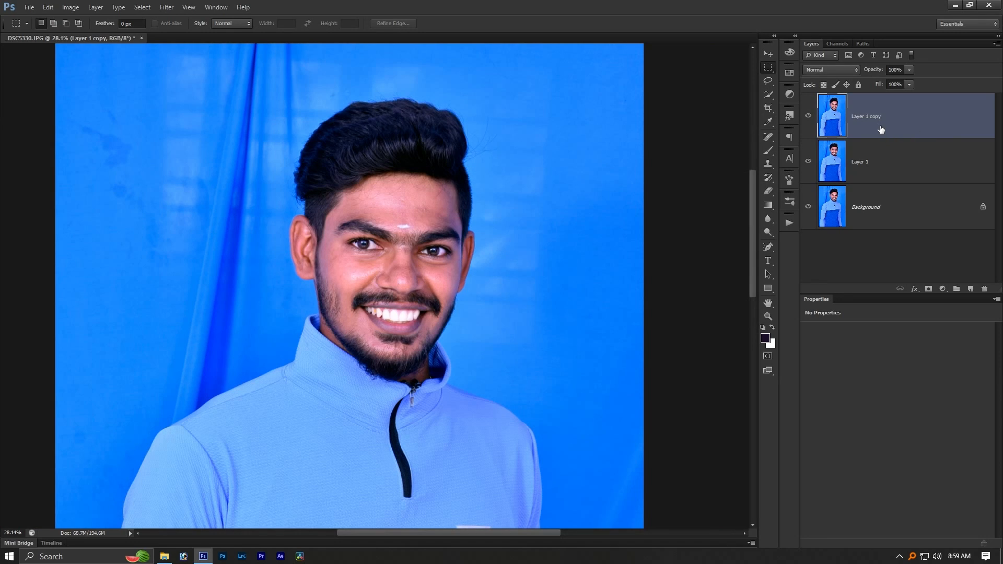
- Invert the colours of the topmost layer copy and set its blend mode to Vivid Light
key(ctrl+i)
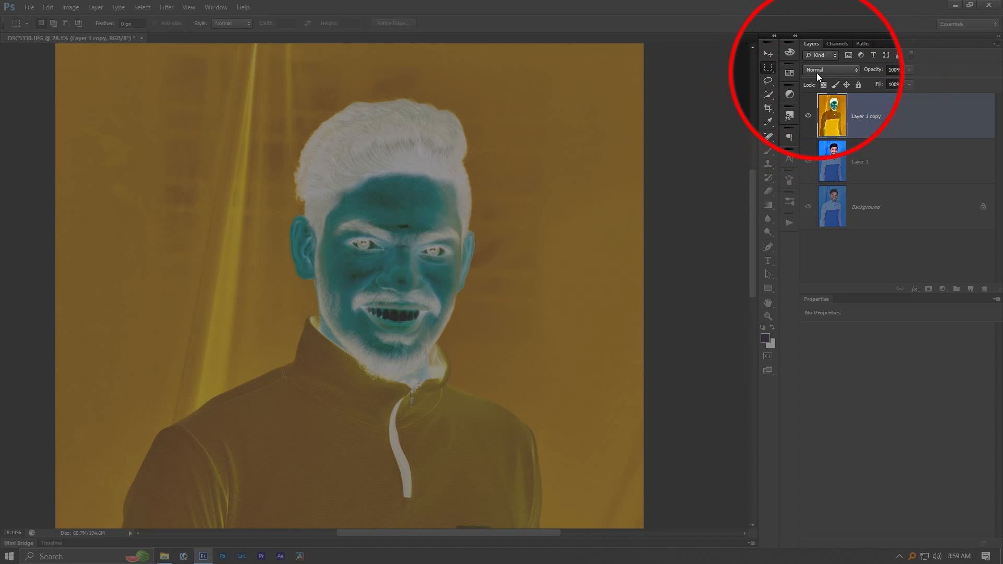
click(816, 70)
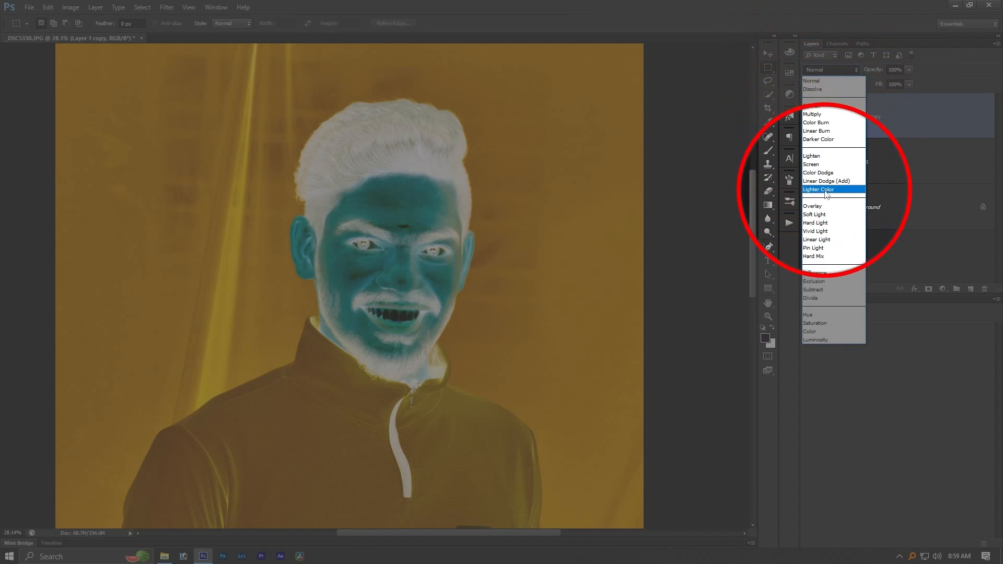
click(826, 231)
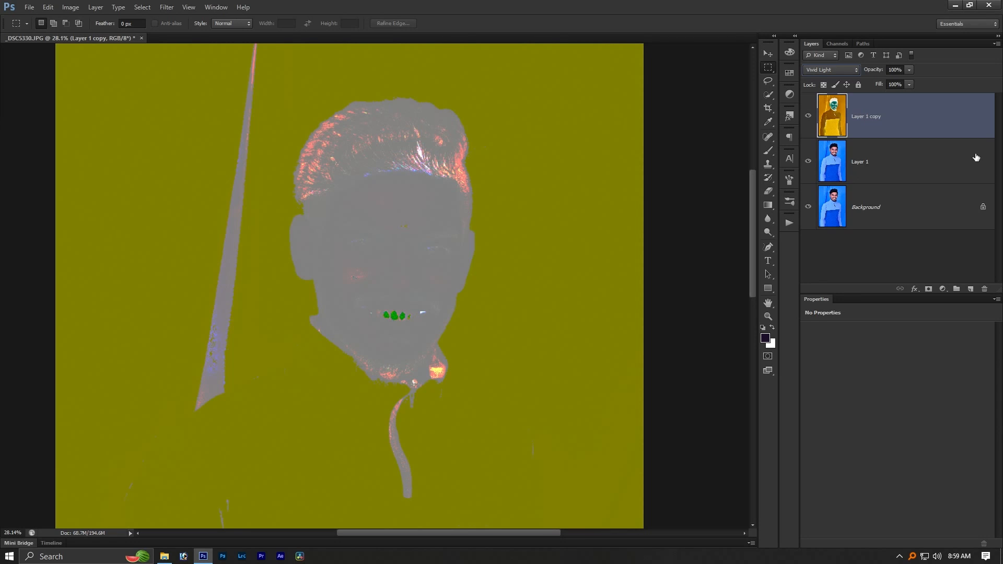
- Group Layer 1 and Layer 1 copy, and compare the image with the group hidden
ctrl+click(878, 152)
drag(878, 151, 918, 285)
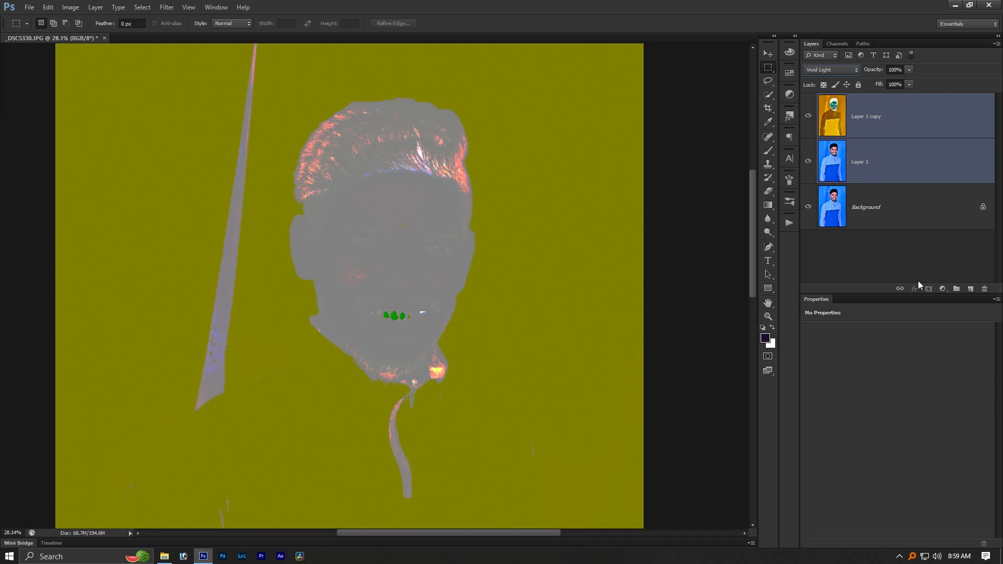
key(ctrl+g)
click(808, 99)
click(809, 99)
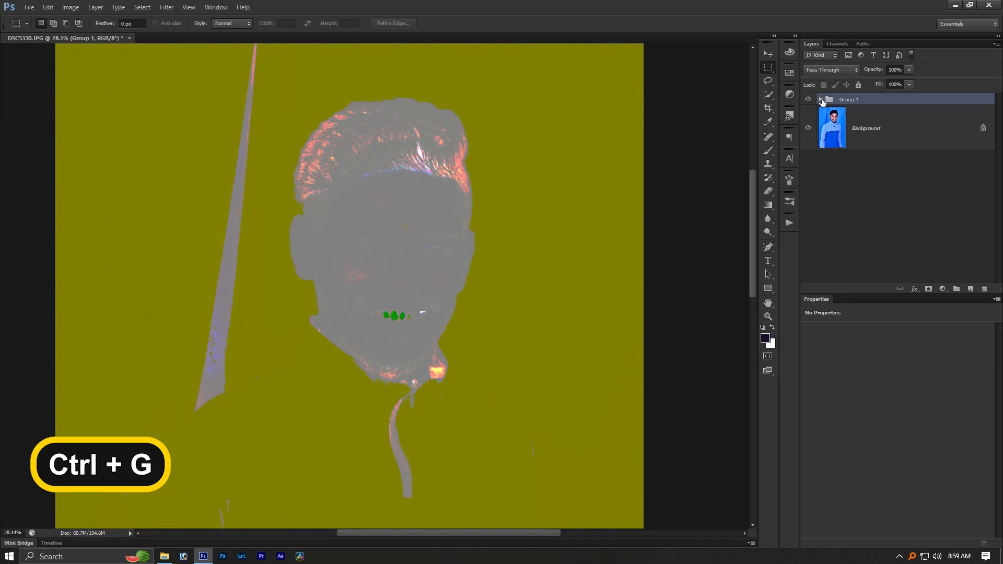
- Rename the new layer group as Sharpen
click(821, 99)
double_click(847, 99)
text(Sharpen)
key(Return)
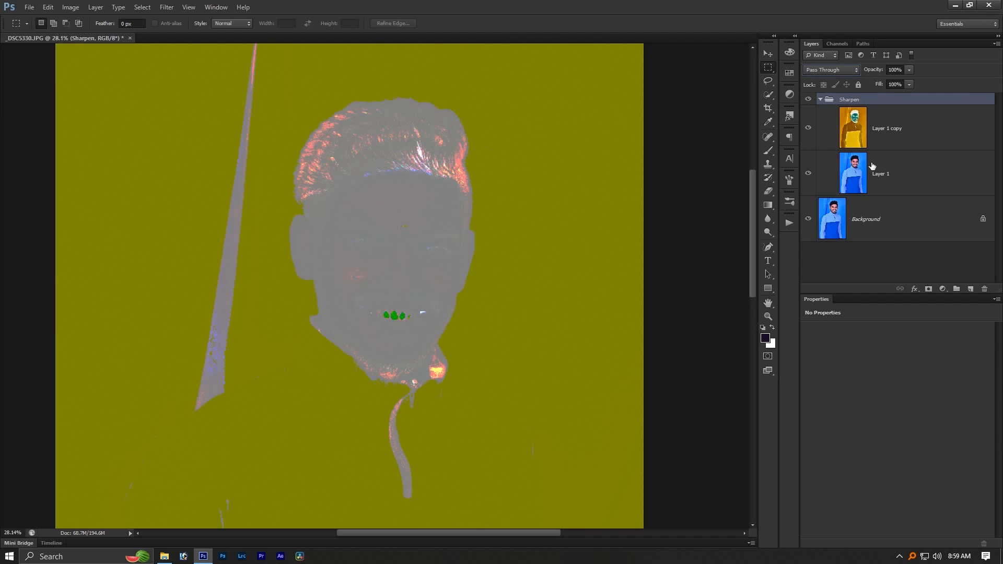
click(821, 100)
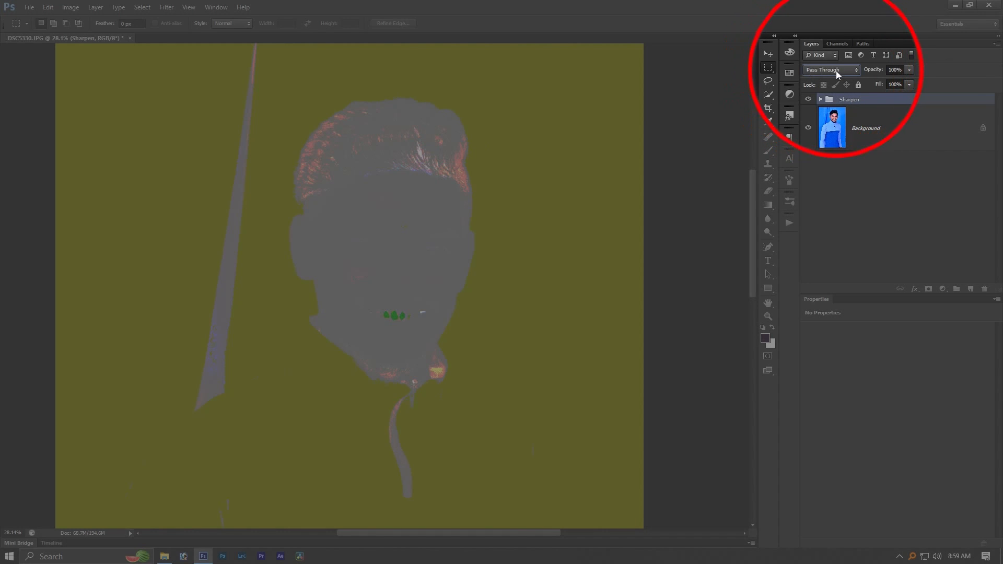
- Set the Sharpen group's blend mode to Overlay and expand the group to show its layers
click(829, 69)
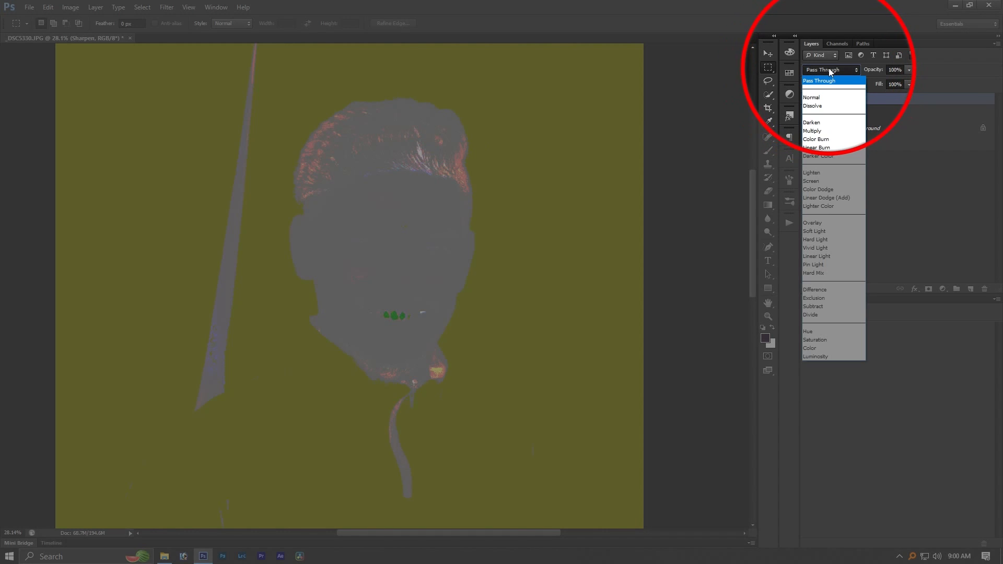
click(824, 224)
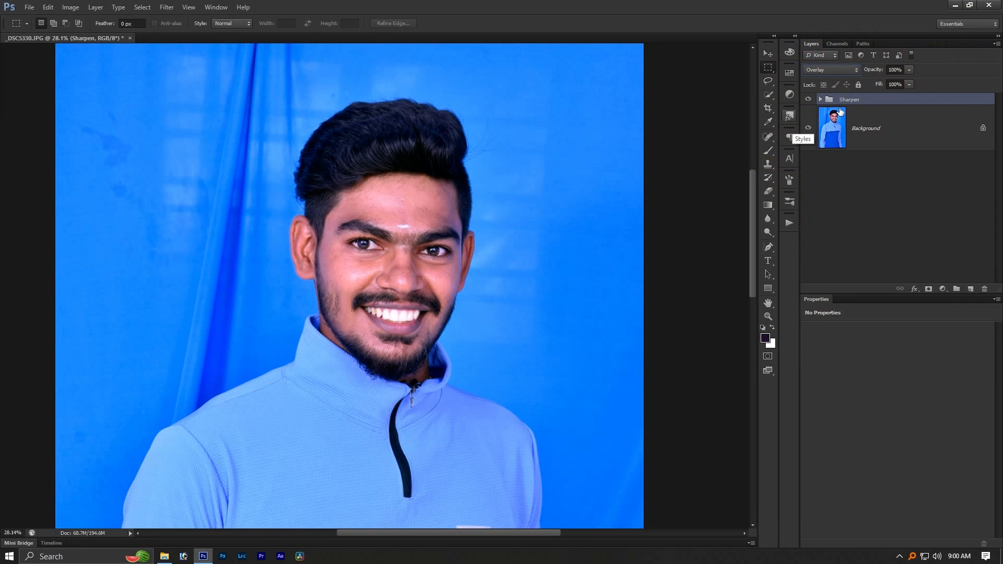
scroll(405, 252, up, 5)
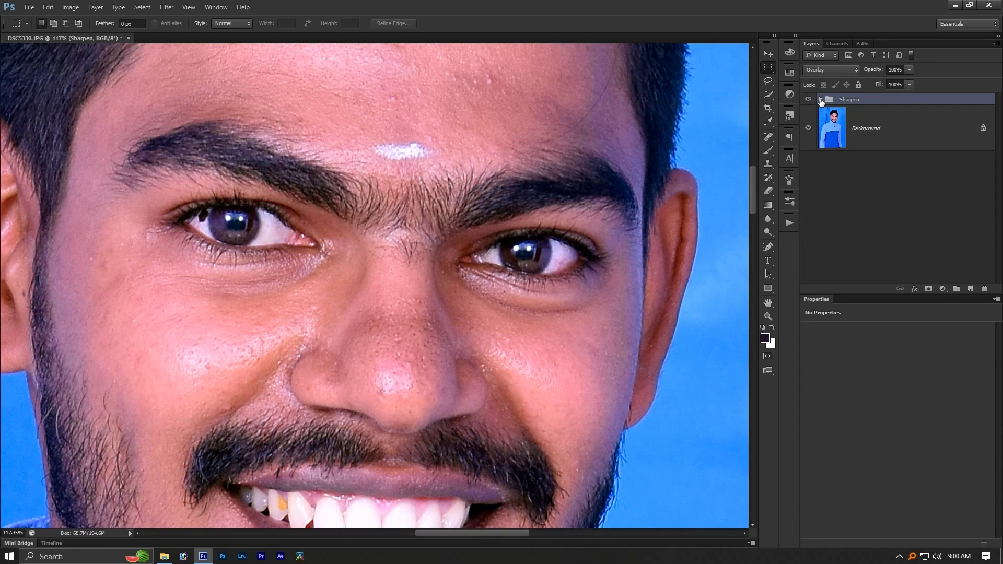
click(821, 100)
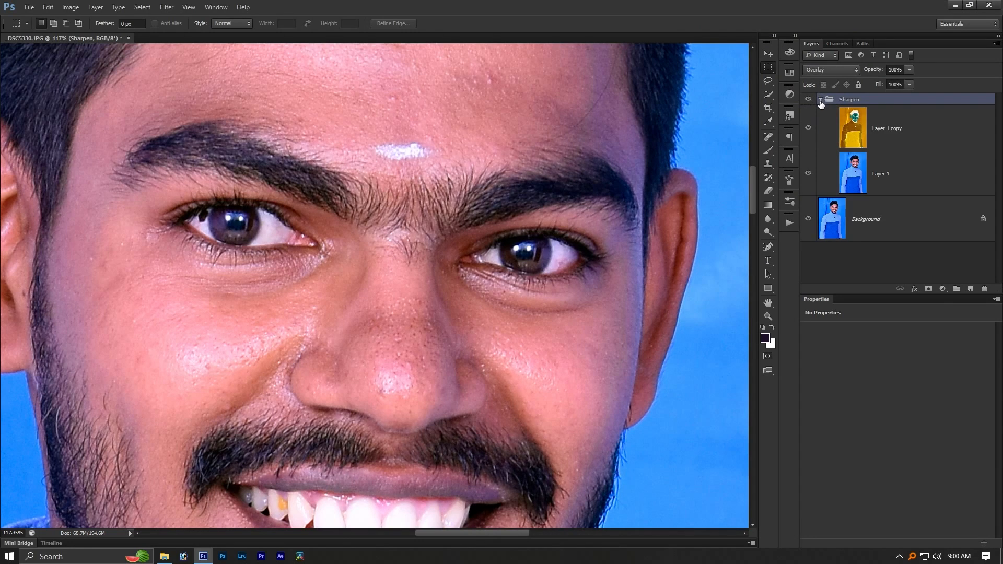
- Open the Gaussian Blur filter for Layer 1 copy inside the Sharpen group
click(820, 100)
click(821, 100)
click(884, 131)
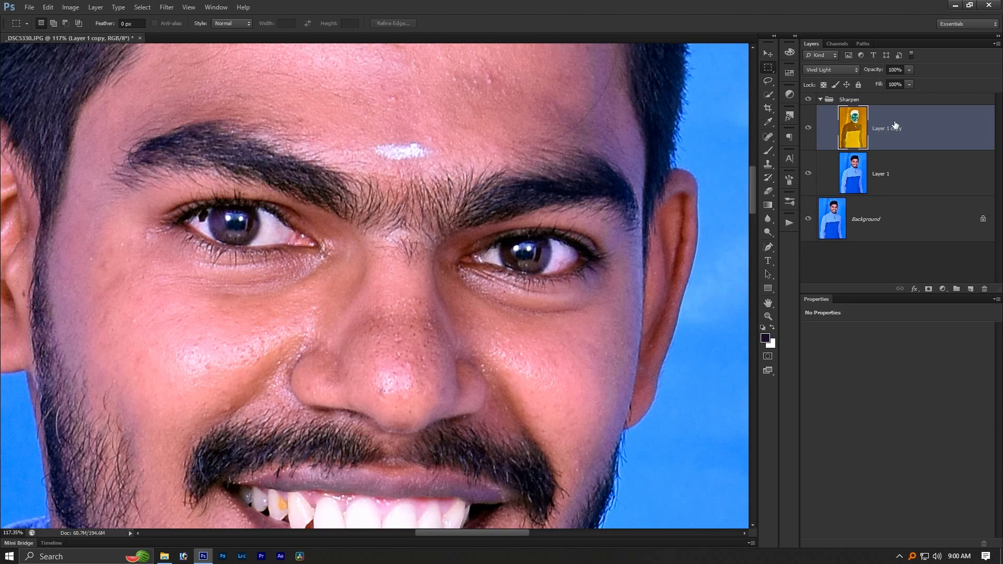
click(167, 7)
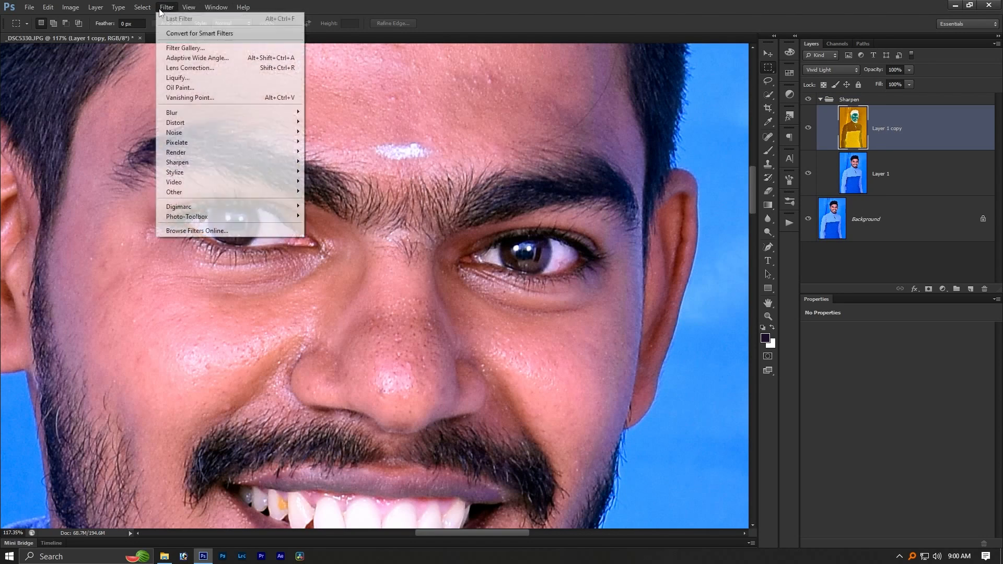
mouse_move(178, 113)
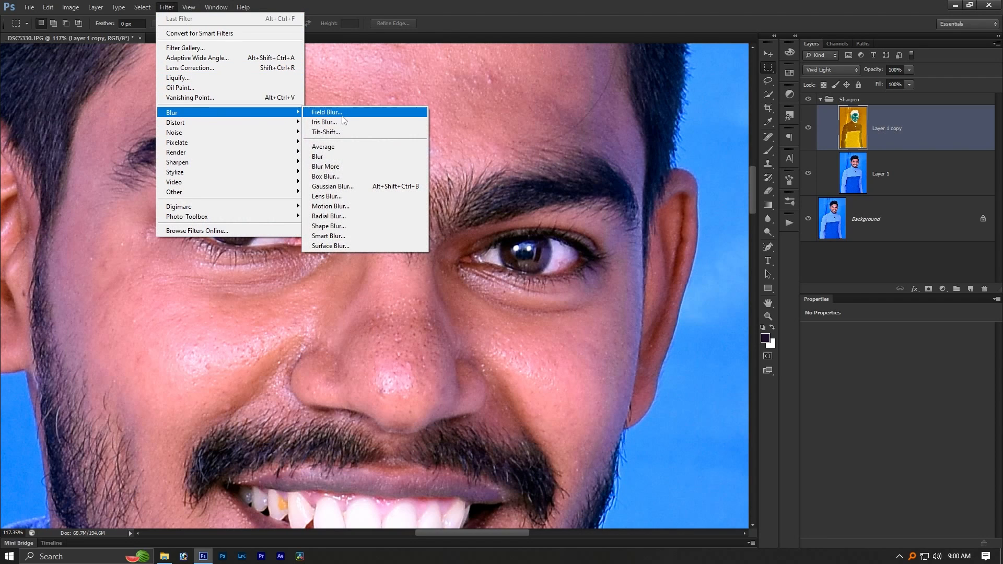
click(361, 187)
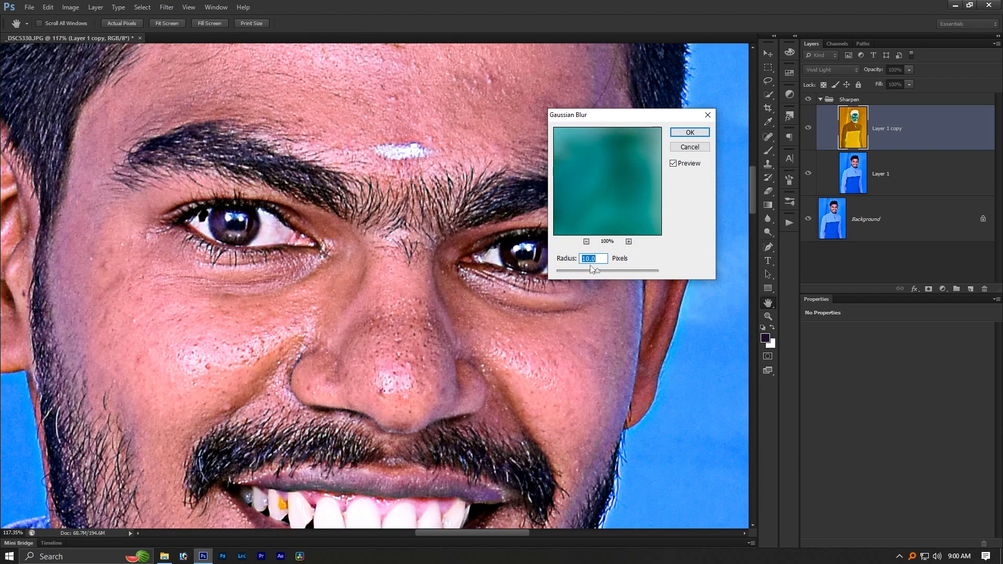
- Try Gaussian Blur radii of 1.6 and 23.7 pixels to preview how strongly they affect the portrait
mouse_move(586, 274)
mouse_down()
mouse_move(555, 272)
mouse_move(577, 269)
mouse_up()
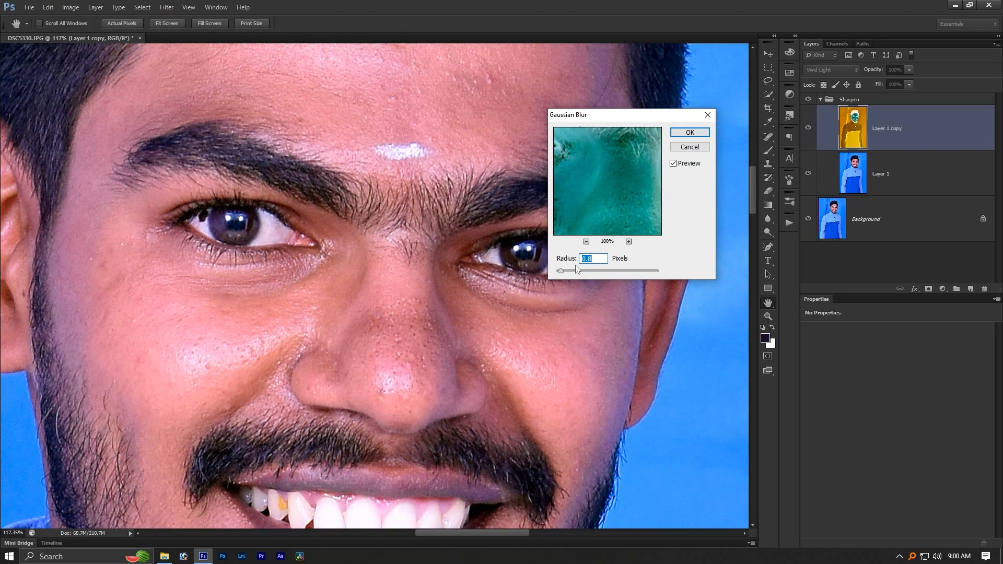
click(603, 271)
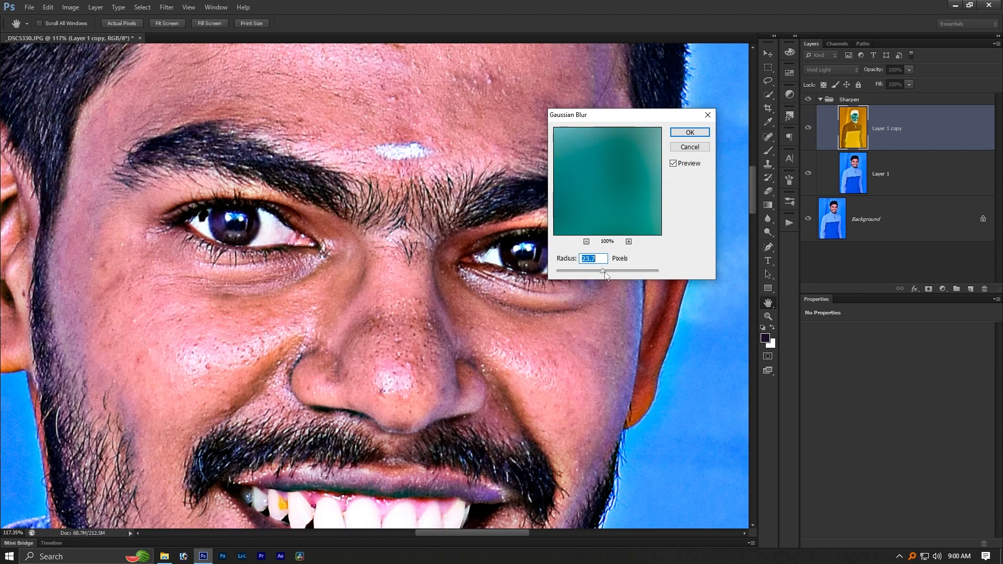
key(ctrl+minus)
key(ctrl+minus)
key(ctrl+minus)
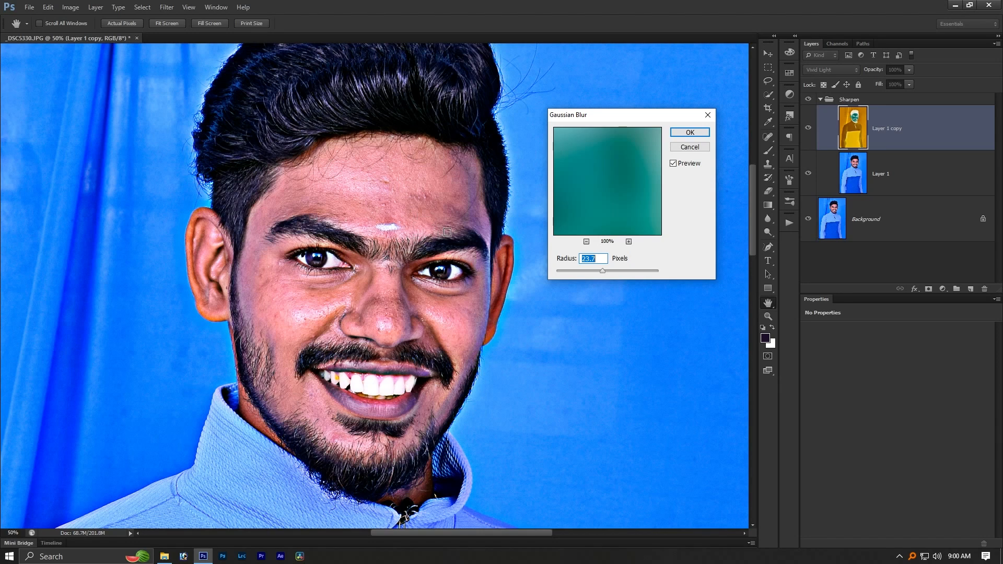
- Set the Gaussian Blur radius to 1.5 pixels, compare the face with the preview off, and apply the blur
text(0.6)
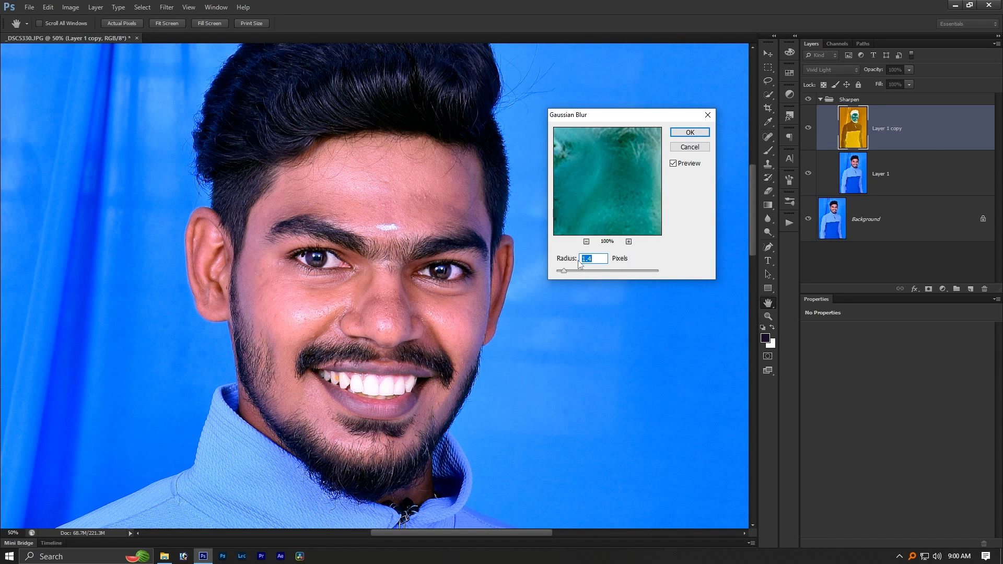
key(Down)
scroll(418, 116, up, 2)
drag(420, 182, 418, 211)
click(674, 164)
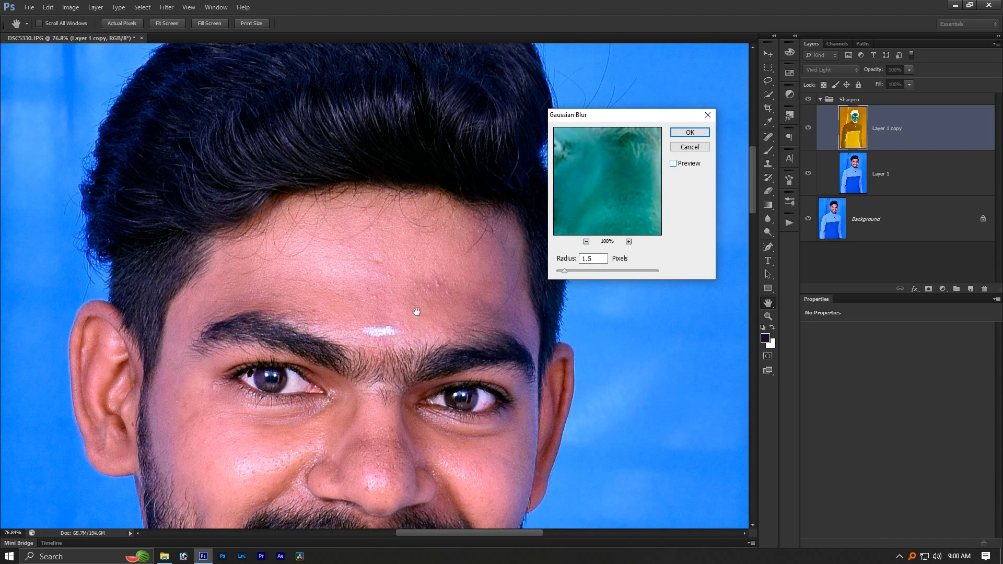
click(673, 164)
click(674, 164)
click(674, 163)
scroll(392, 206, down, 1)
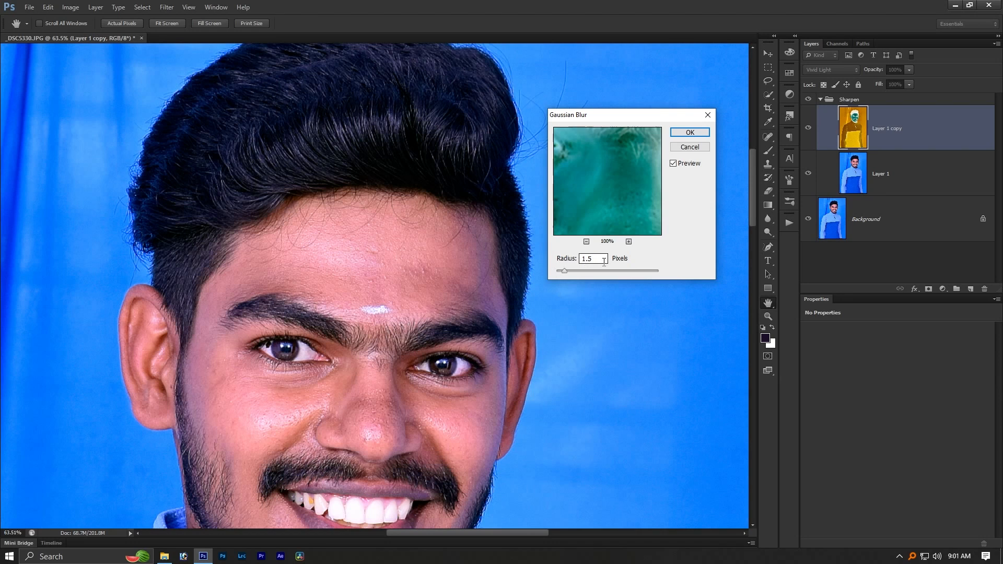
click(690, 133)
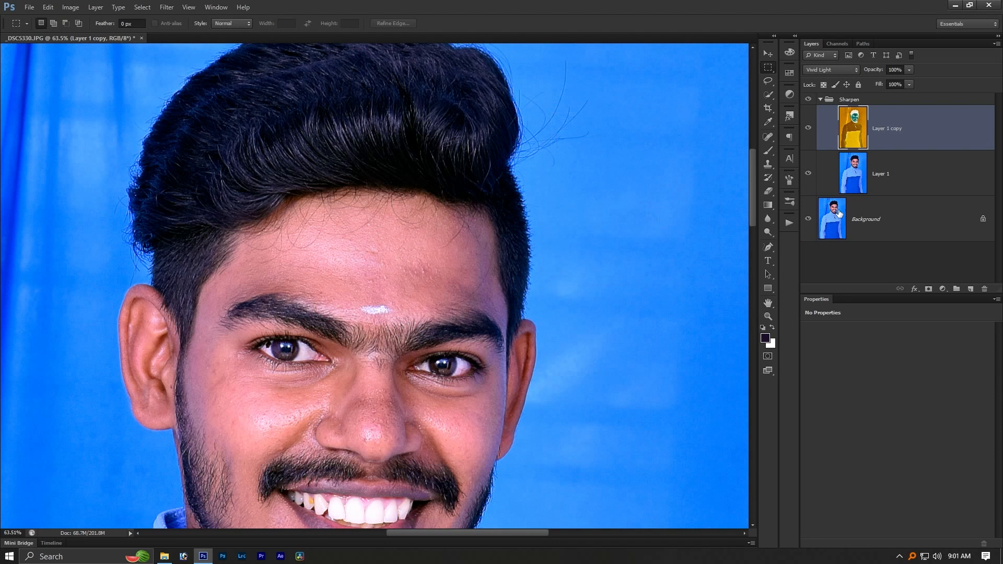
- Collapse the Sharpen group and compare the hair detail with the group hidden and shown
click(821, 99)
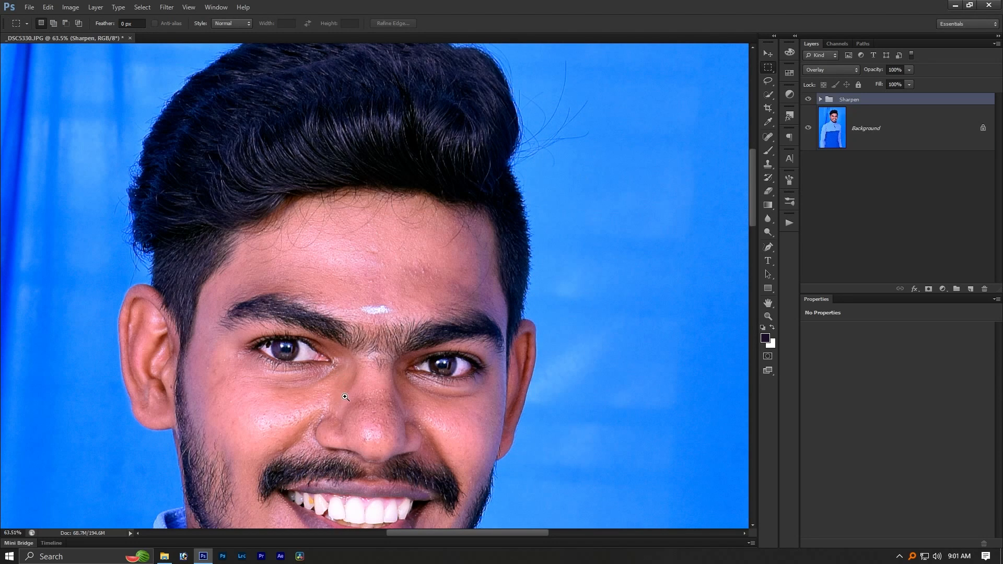
scroll(350, 303, down, 3)
drag(320, 166, 350, 239)
scroll(350, 239, up, 5)
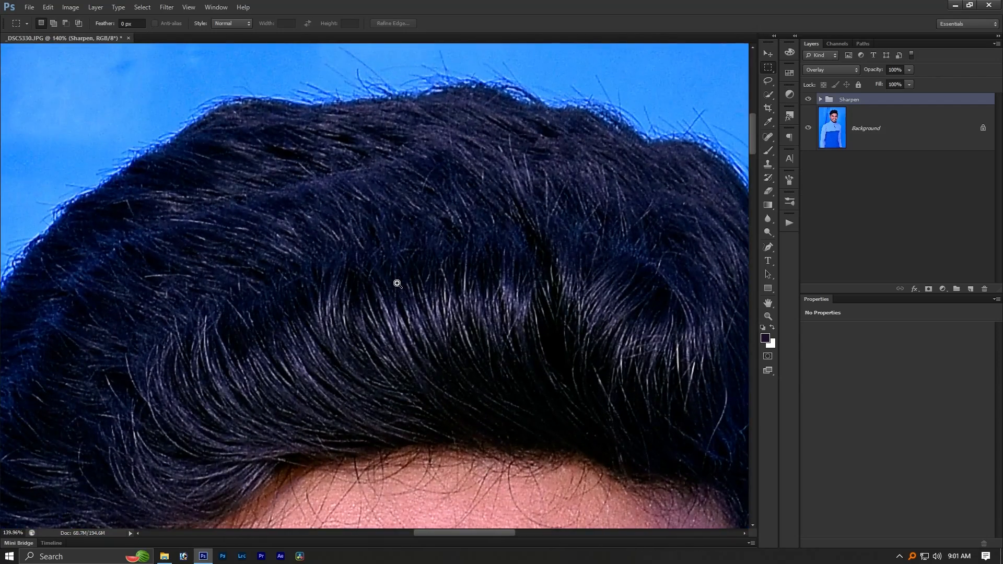
click(807, 100)
click(807, 100)
- Compare the face detail with the Sharpen group hidden and shown
scroll(426, 220, down, 2)
scroll(470, 288, down, 5)
scroll(498, 338, down, 1)
drag(498, 337, 480, 268)
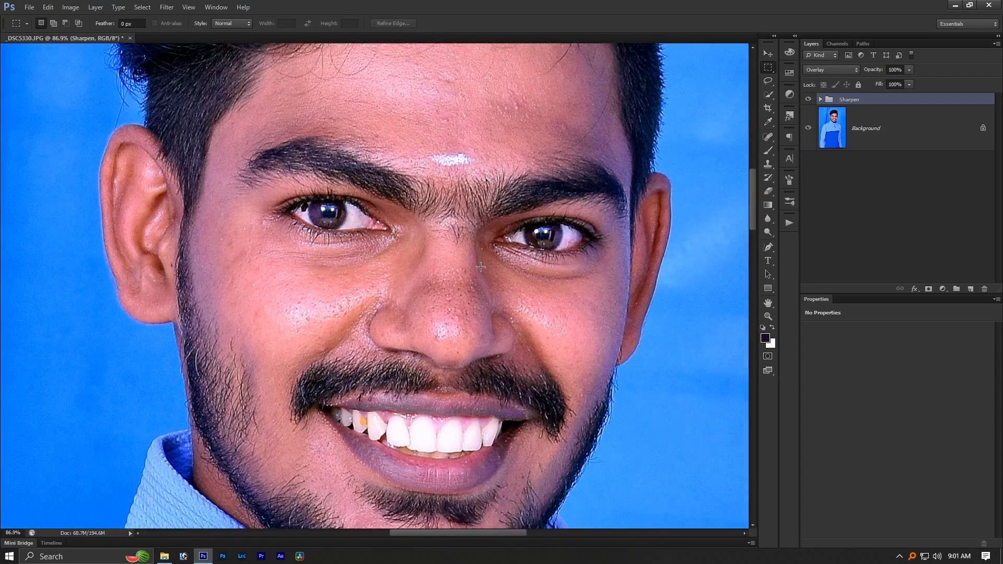
click(809, 100)
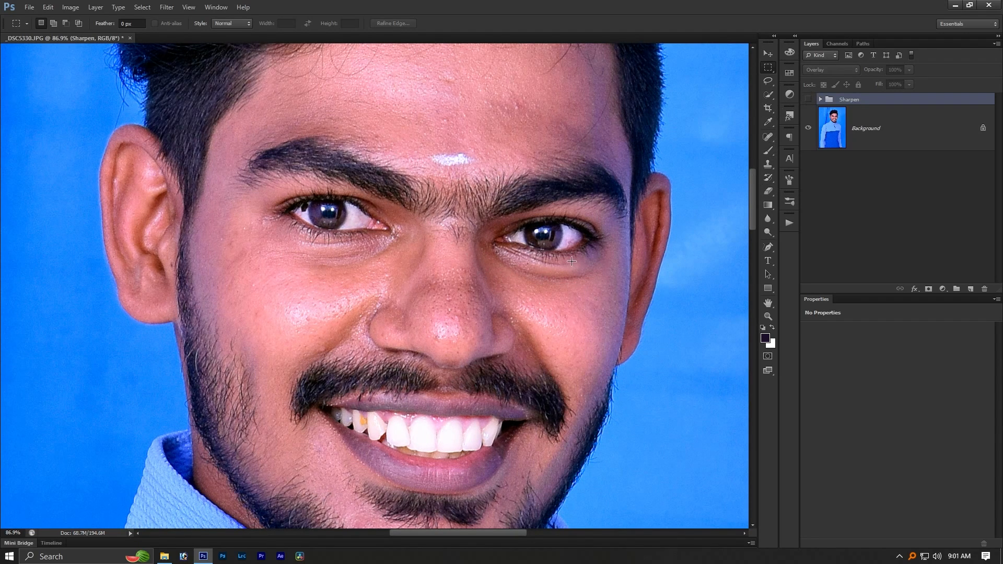
click(809, 99)
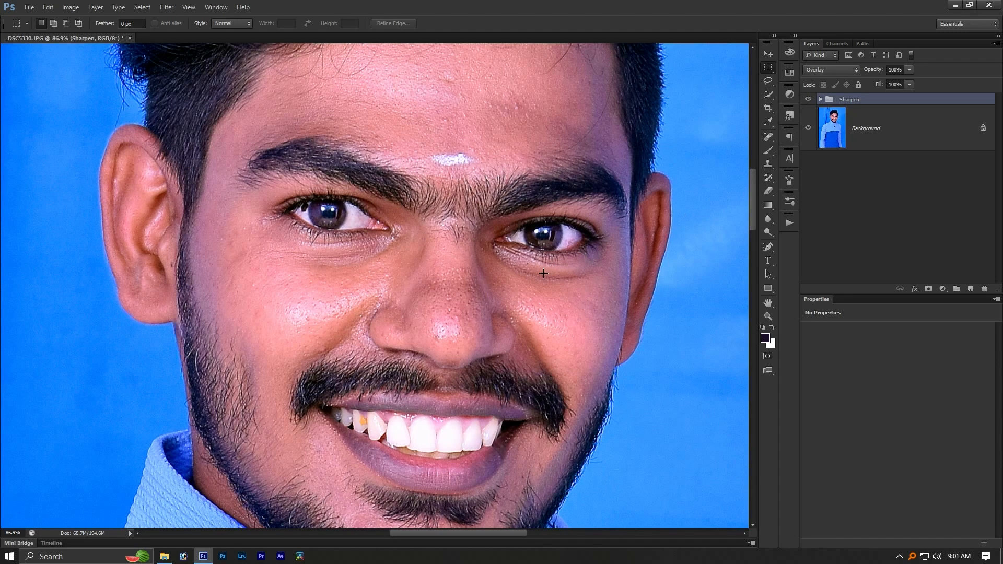
scroll(538, 272, down, 3)
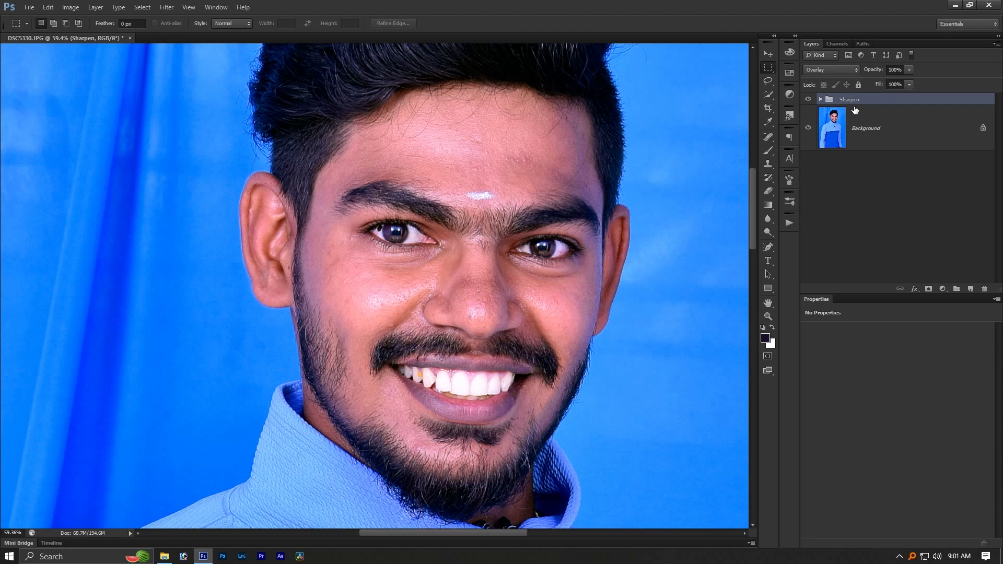
- Open the KDS_4046 photo from the Editing folder in Photoshop and look closely at both men's faces
key(alt+Tab)
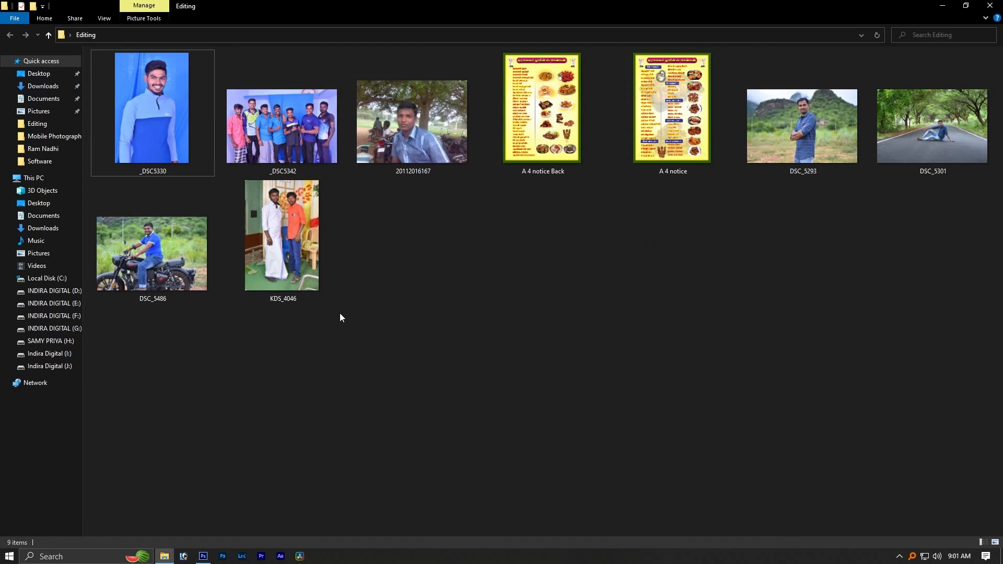
click(267, 217)
key(alt+Tab)
drag(557, 5, 411, 212)
drag(419, 128, 488, 129)
drag(335, 223, 435, 323)
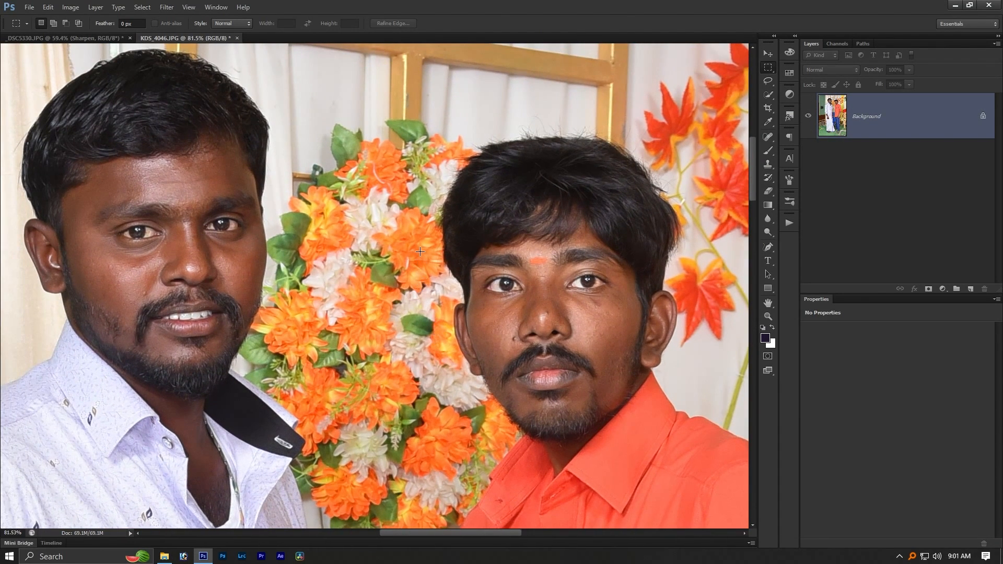
scroll(484, 171, down, 2)
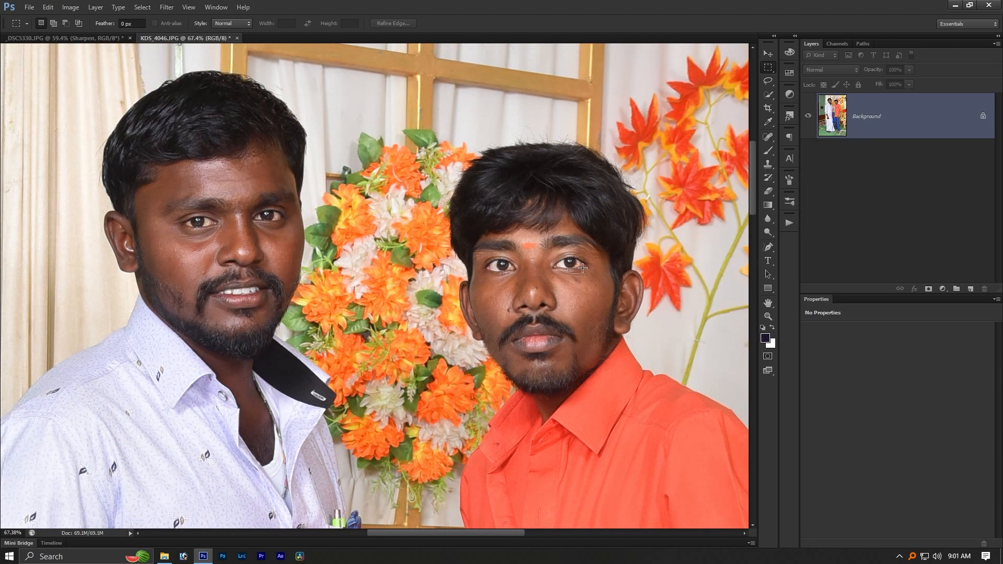
- Run the Sharpen action on KDS_4046, applying its Gaussian Blur with a radius of 1.4 pixels
click(789, 223)
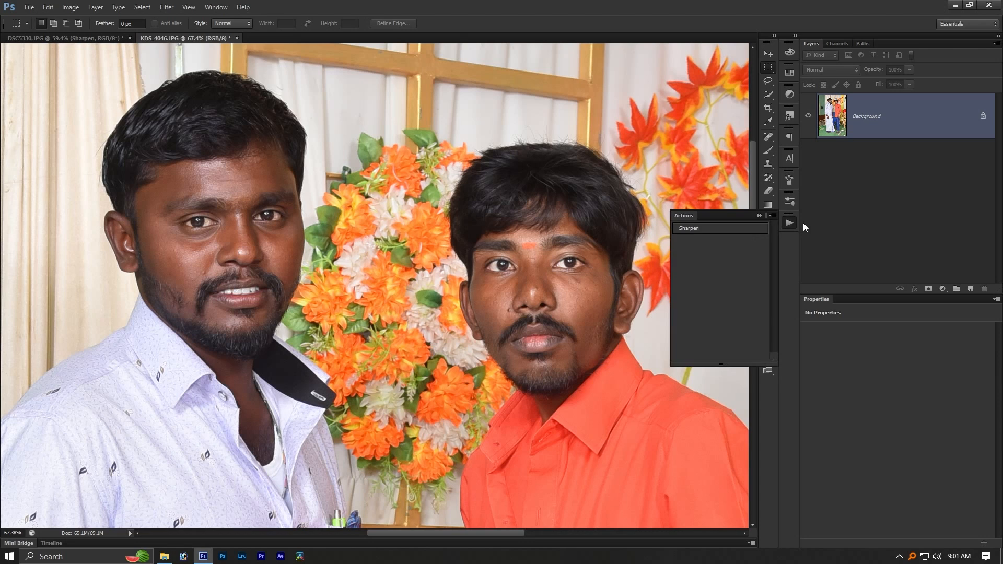
click(693, 230)
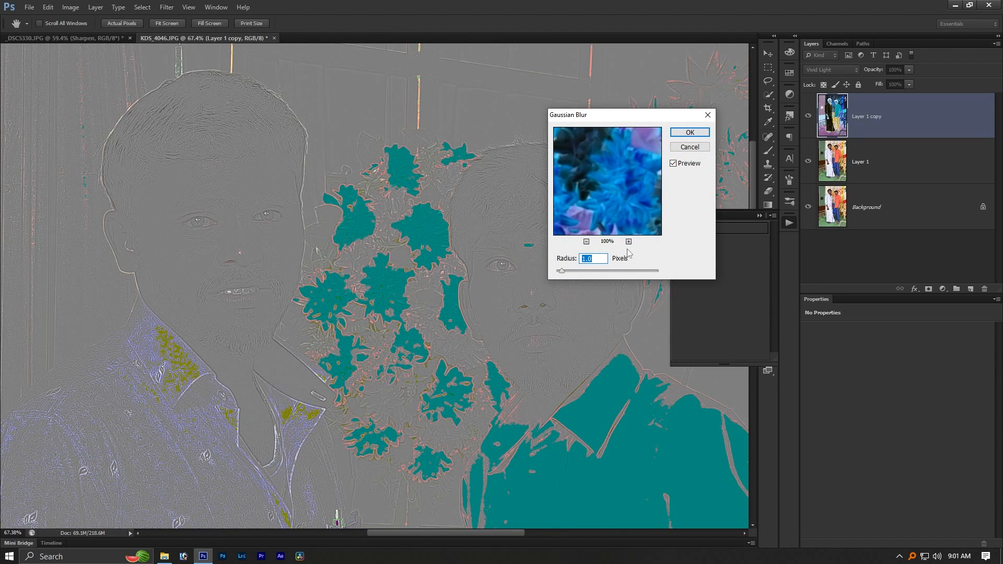
drag(562, 271, 557, 271)
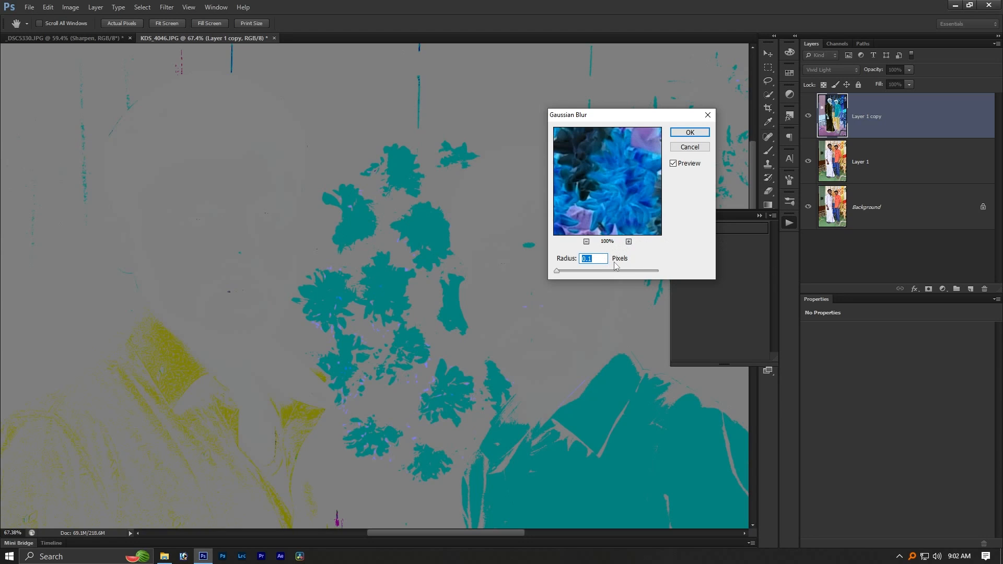
key(Up)
key(Up)
key(Up)
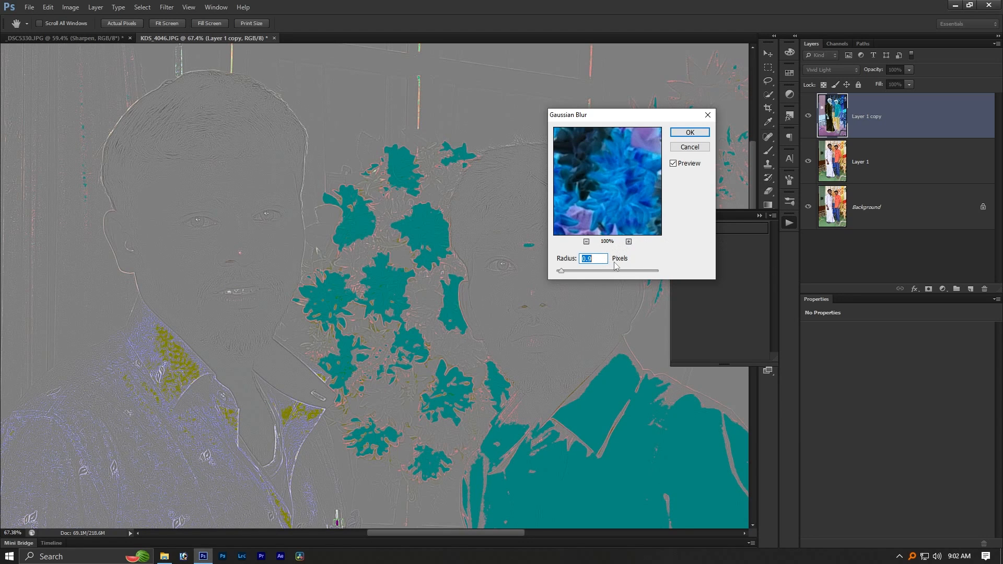
key(Up)
key(Up)
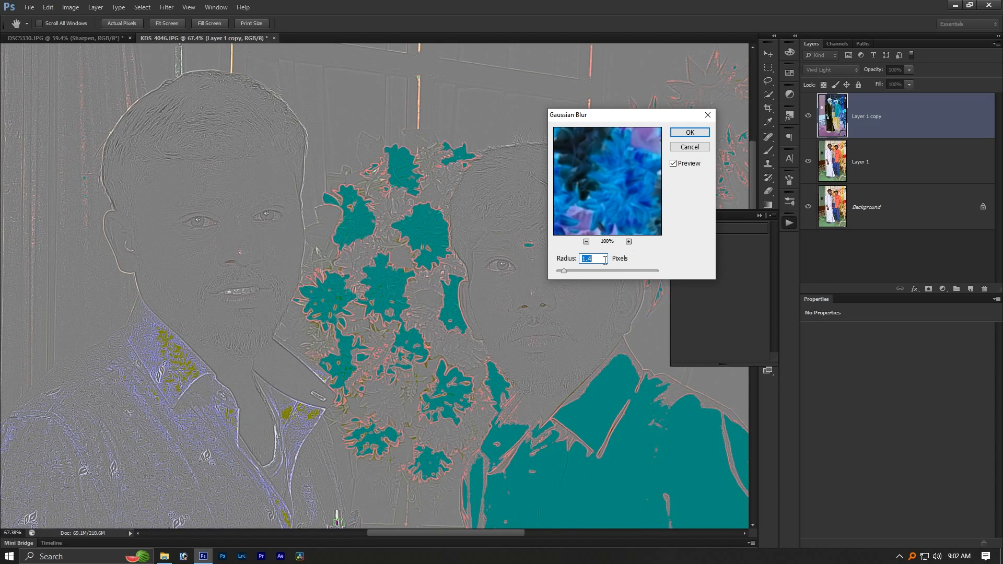
click(691, 133)
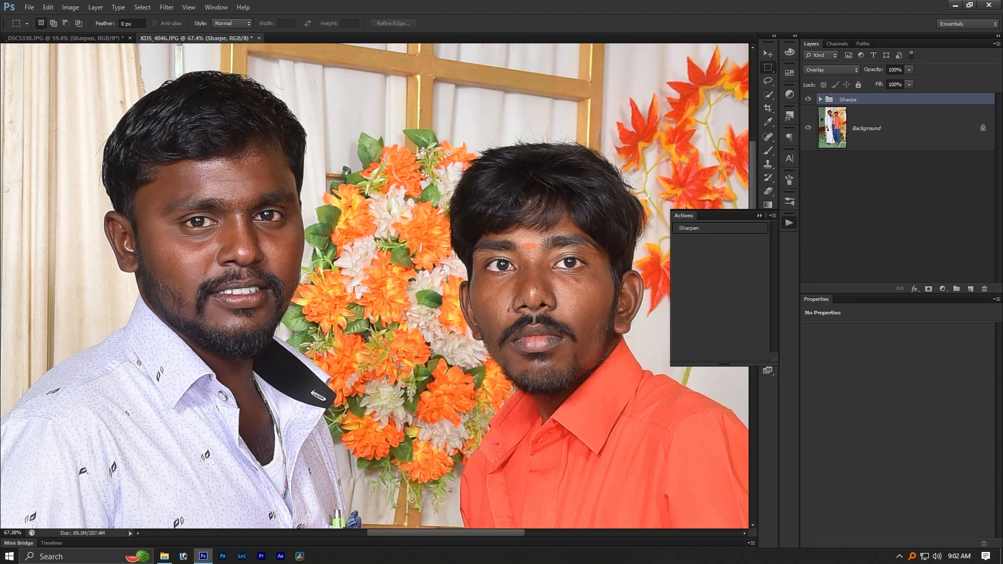
- Compare the face of the man in the orange shirt with the Sharpe group hidden and shown
scroll(507, 303, up, 3)
drag(613, 319, 512, 306)
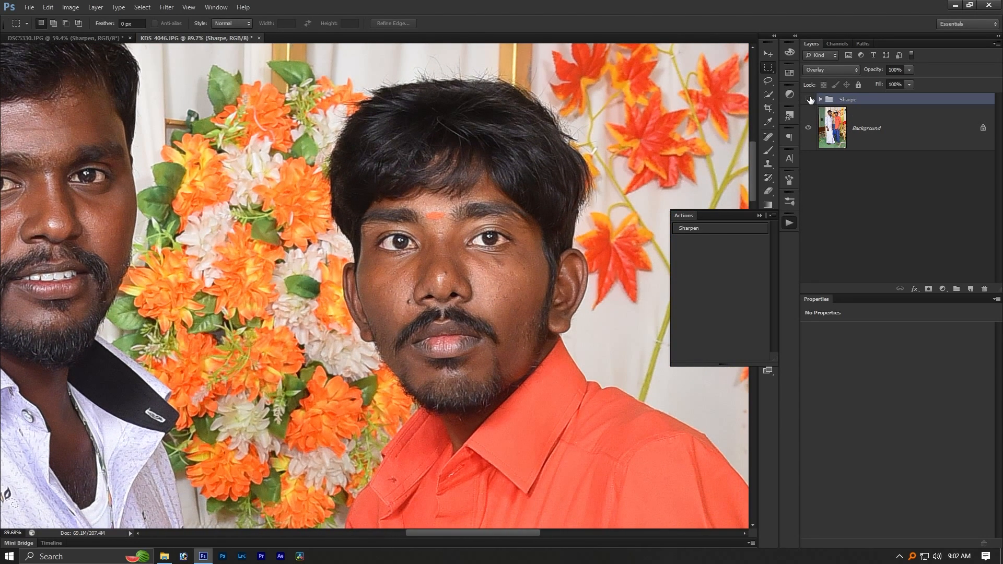
click(809, 100)
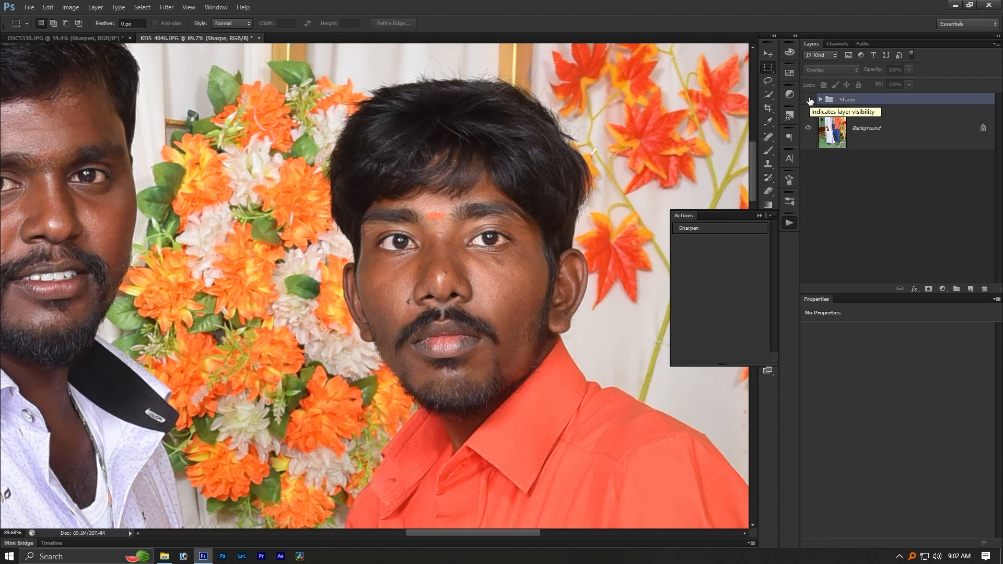
click(809, 99)
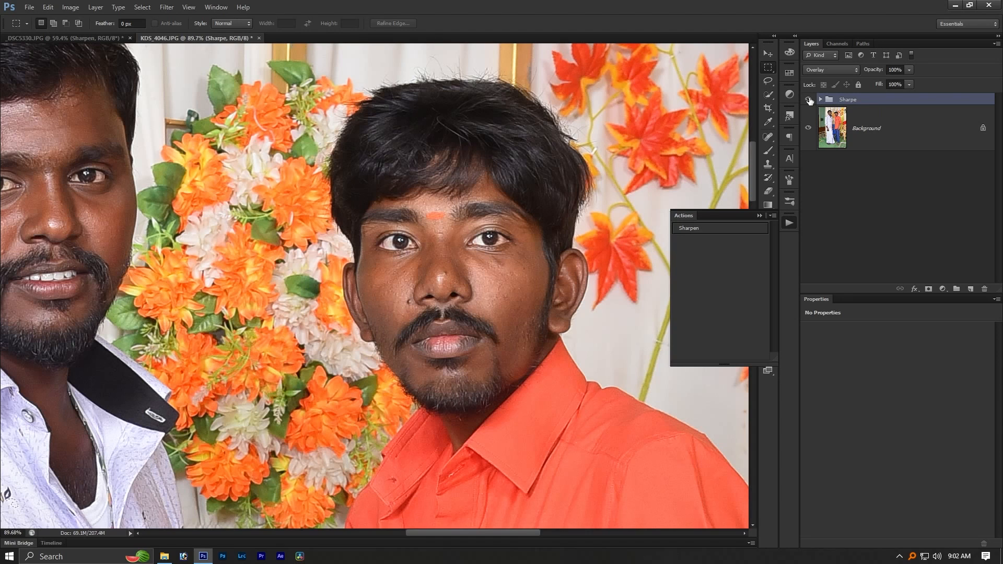
- Compare the face of the man in the white shirt with the Sharpe group hidden and shown
drag(135, 286, 358, 365)
scroll(285, 246, up, 1)
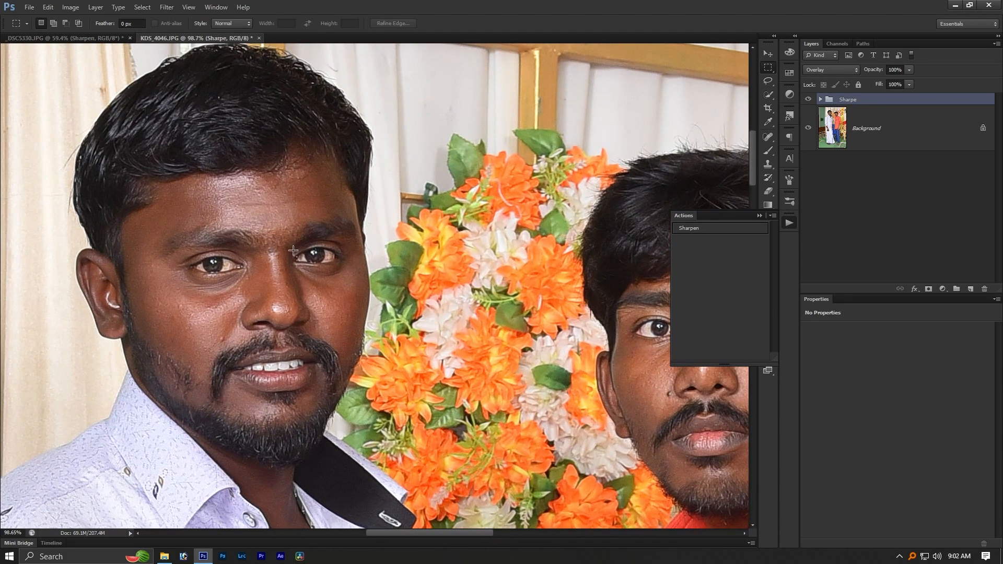
click(808, 99)
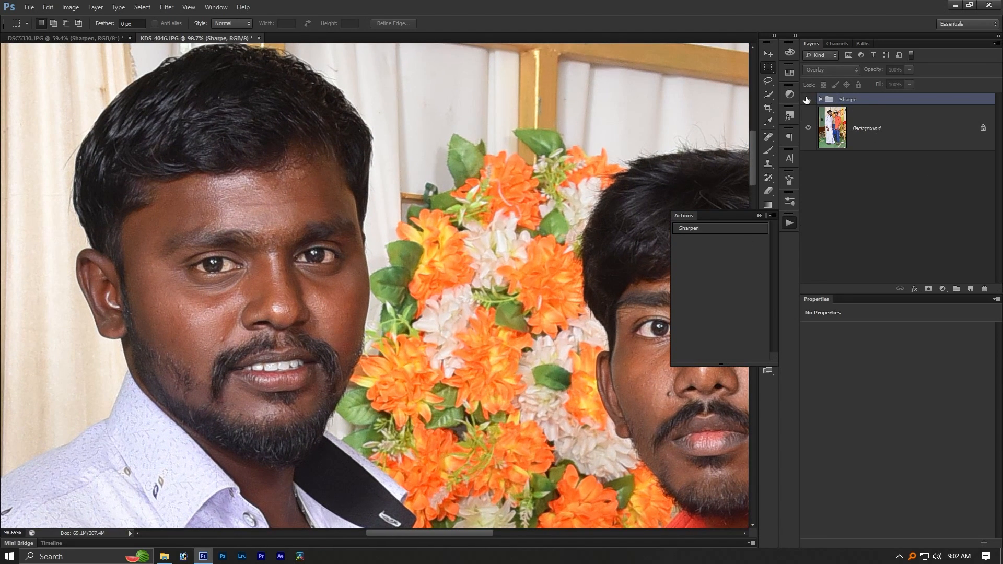
click(808, 99)
scroll(380, 115, down, 6)
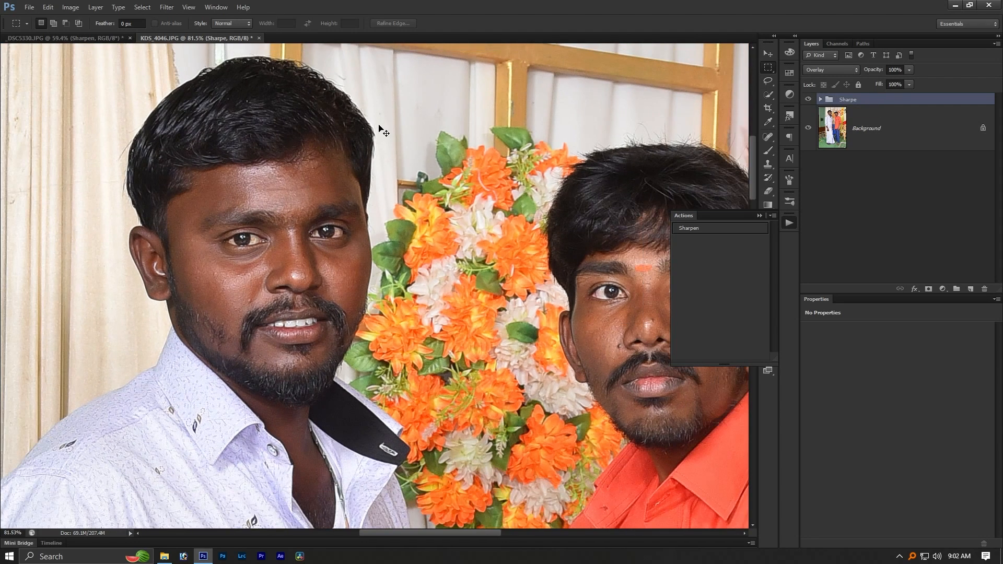
click(790, 223)
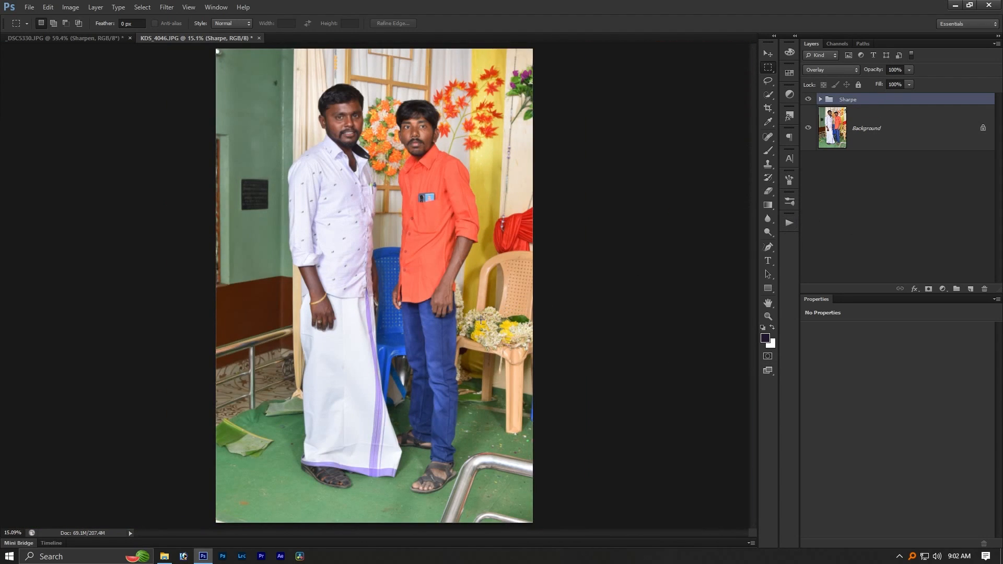
key(alt+Tab)
click(479, 302)
double_click(405, 123)
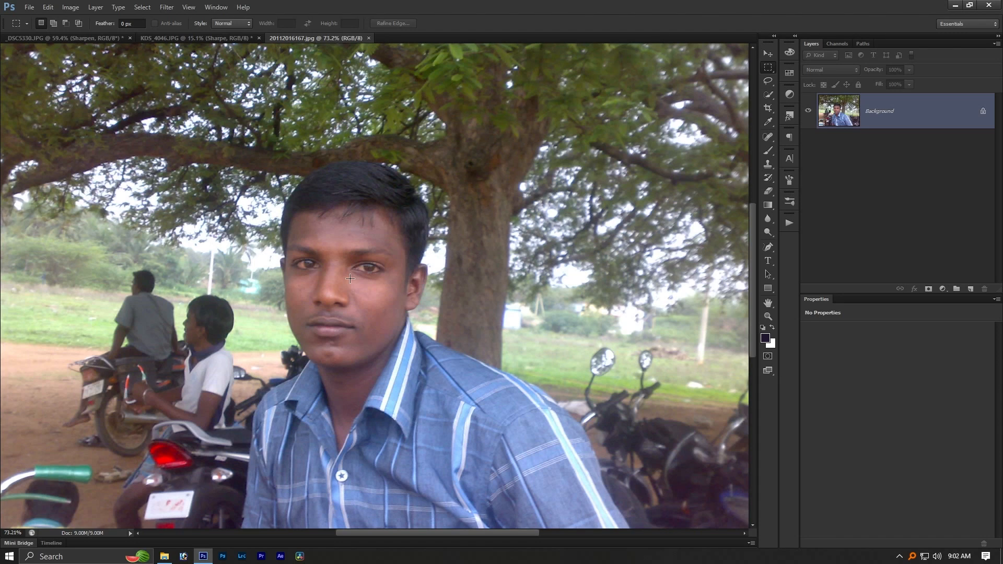
scroll(351, 279, down, 3)
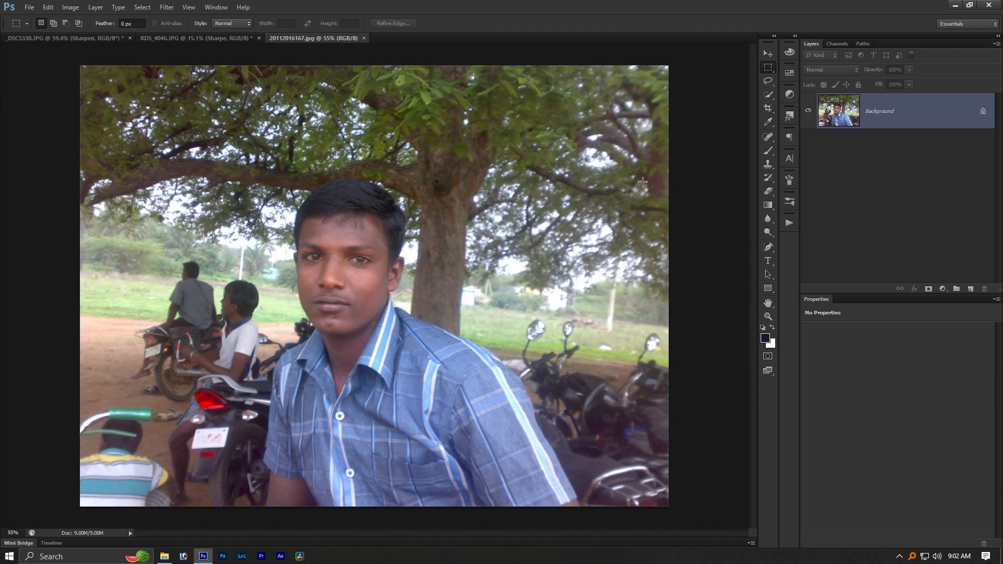
click(790, 224)
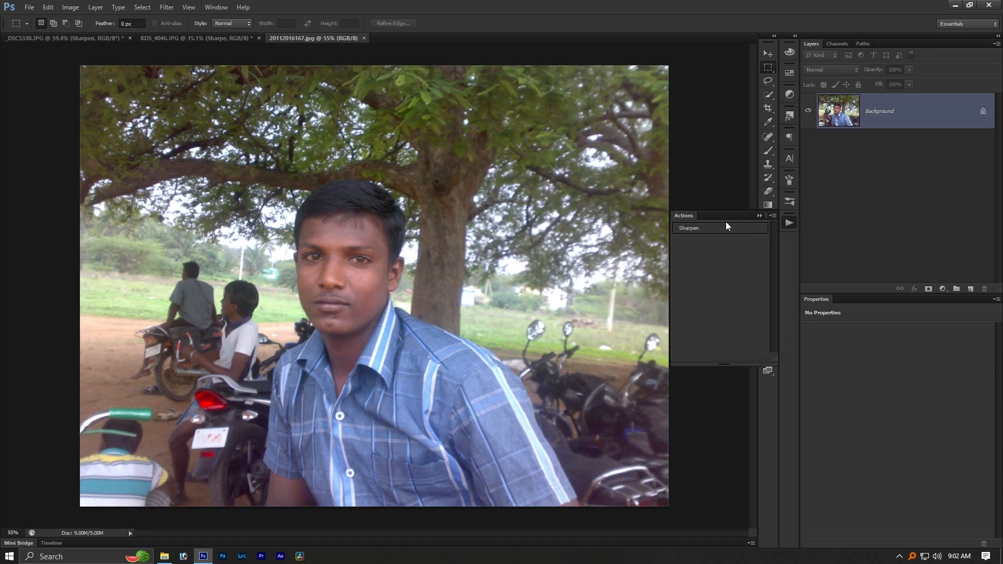
click(696, 226)
scroll(600, 276, up, 17)
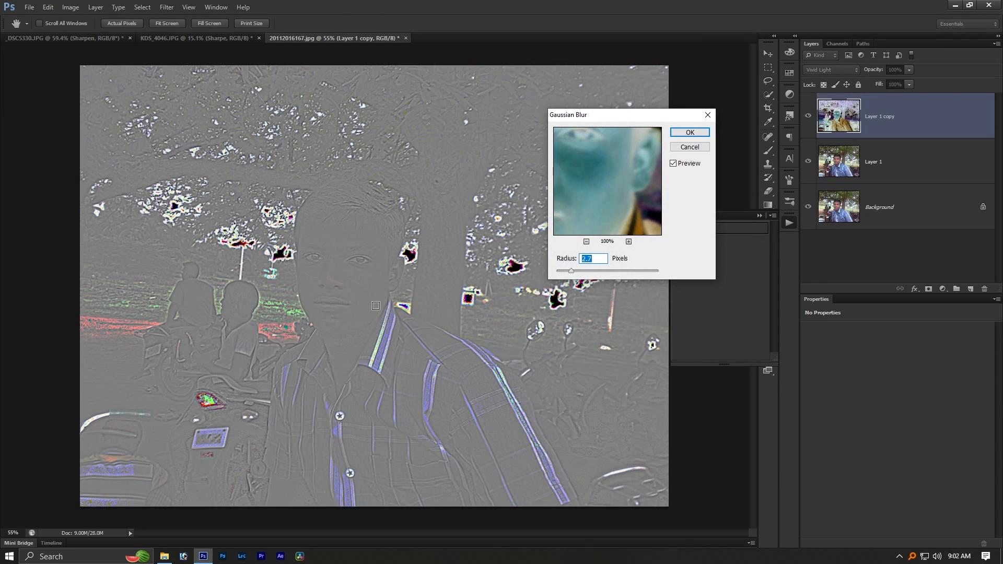
scroll(316, 260, up, 8)
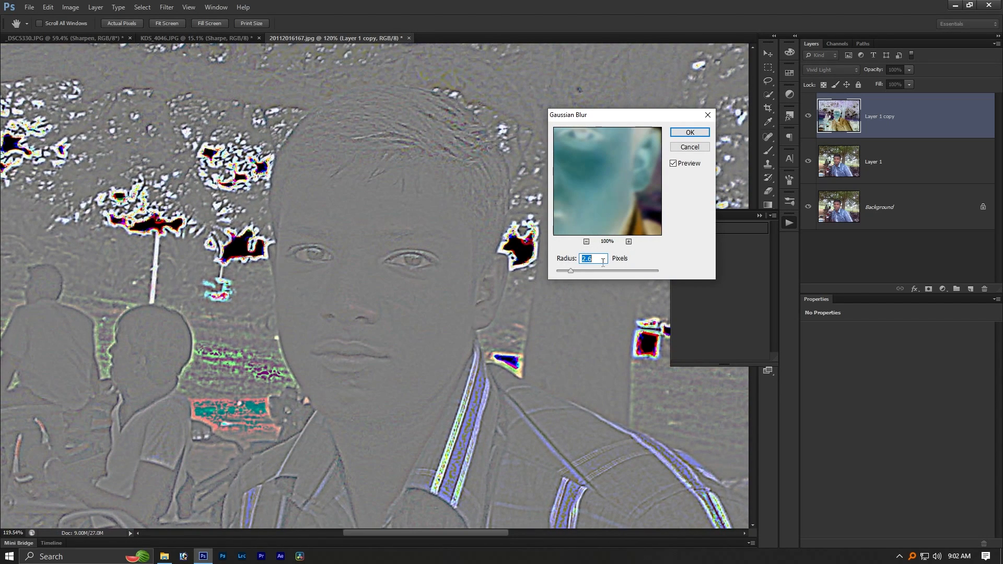
click(690, 132)
- Compare the man in the blue checked shirt with the Sharpe group hidden and shown, close up and in full view
scroll(373, 382, up, 1)
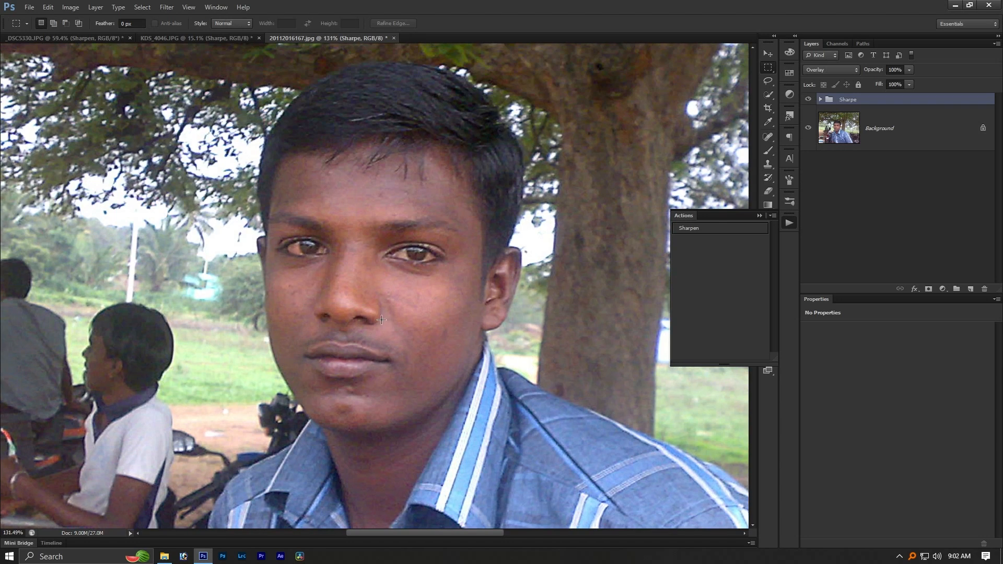
click(808, 99)
click(809, 100)
scroll(438, 141, down, 5)
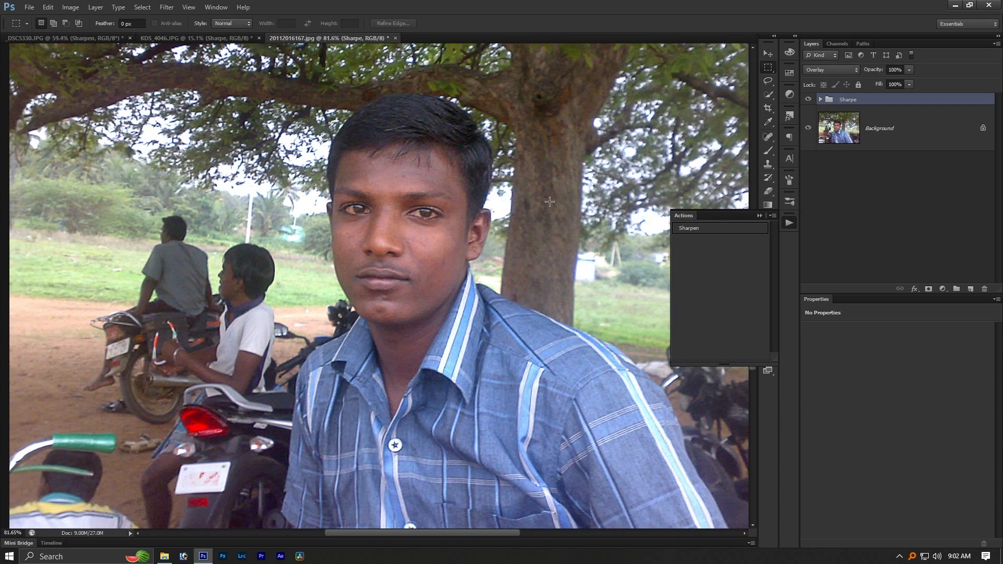
click(809, 99)
click(809, 99)
scroll(429, 166, down, 2)
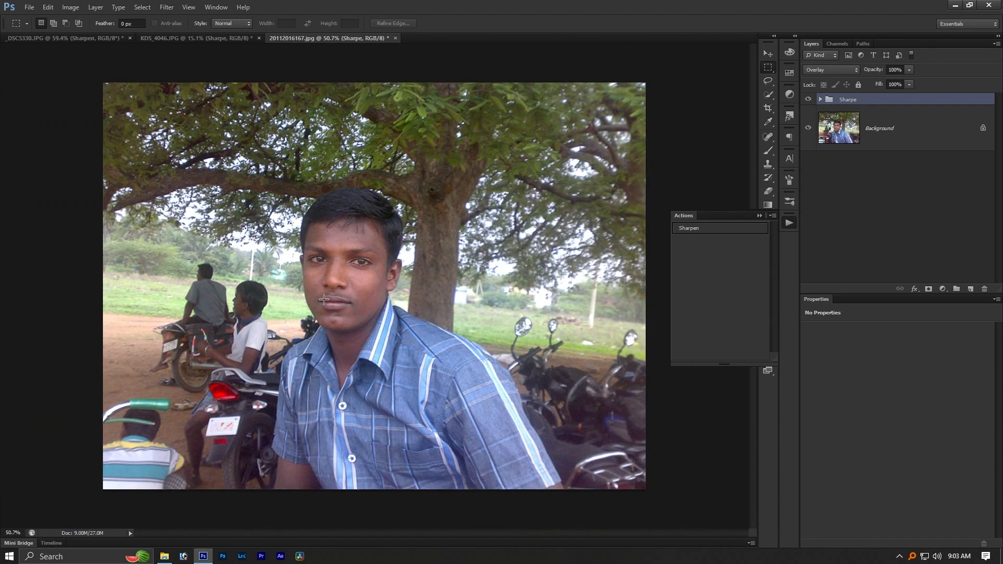
scroll(428, 167, up, 1)
scroll(429, 167, down, 1)
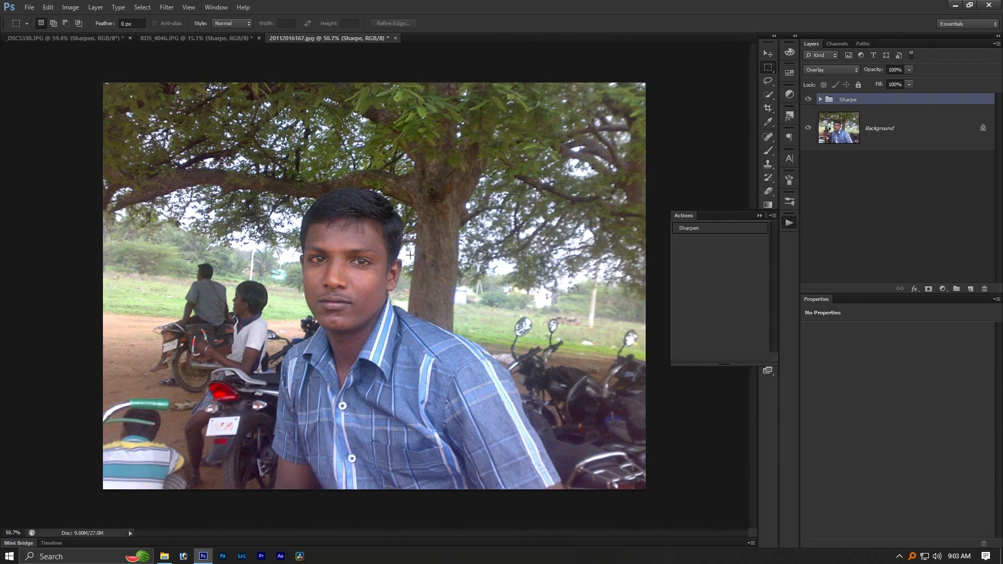
click(809, 100)
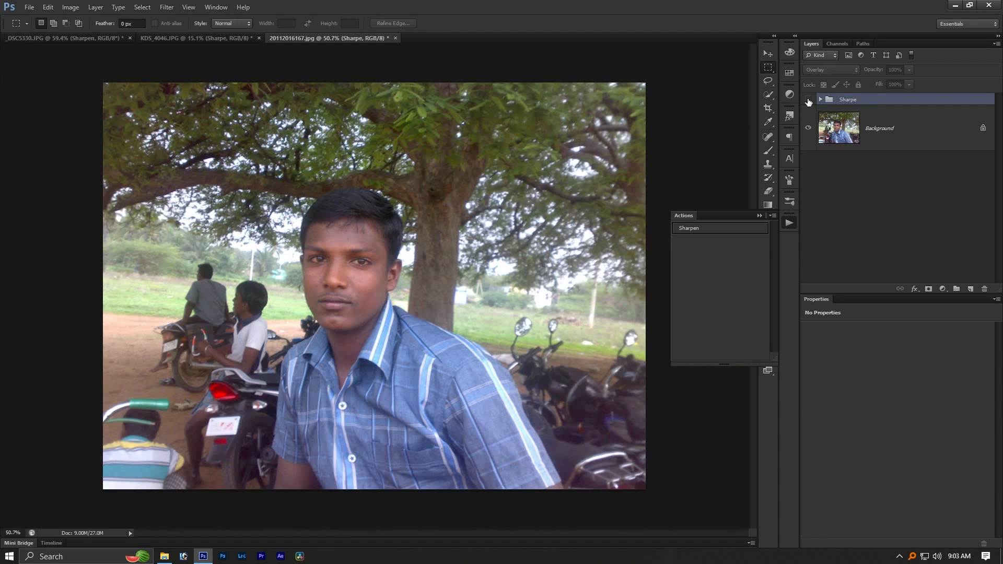
click(809, 100)
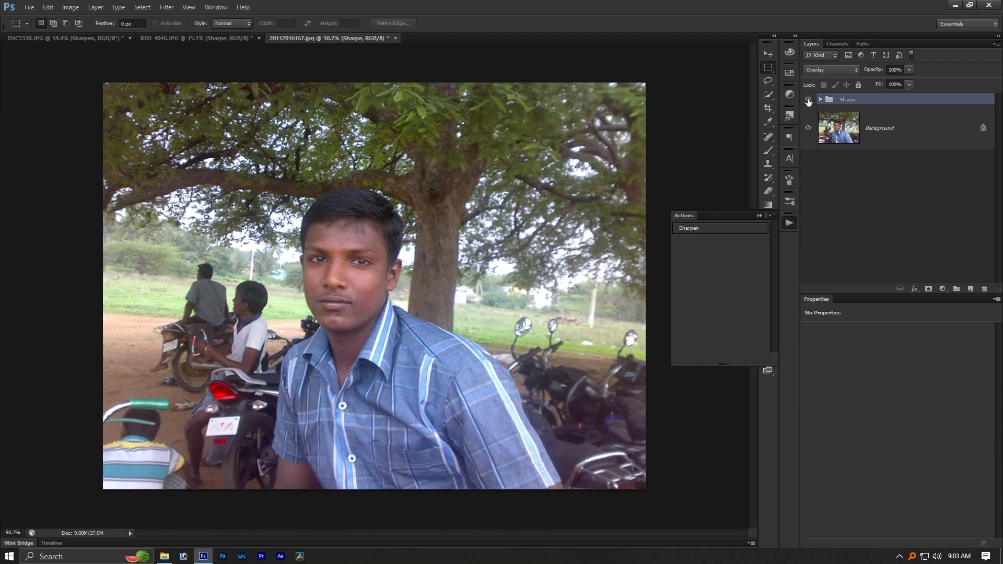
scroll(340, 297, up, 3)
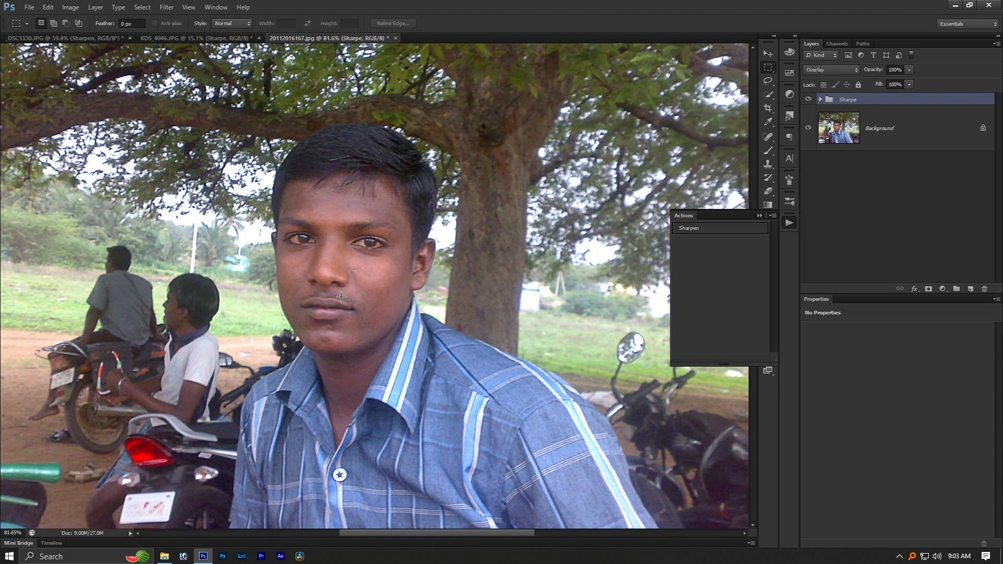
- Reapply Gaussian Blur with a larger radius to Layer 1 copy inside the Sharpe group and collapse the group
click(786, 223)
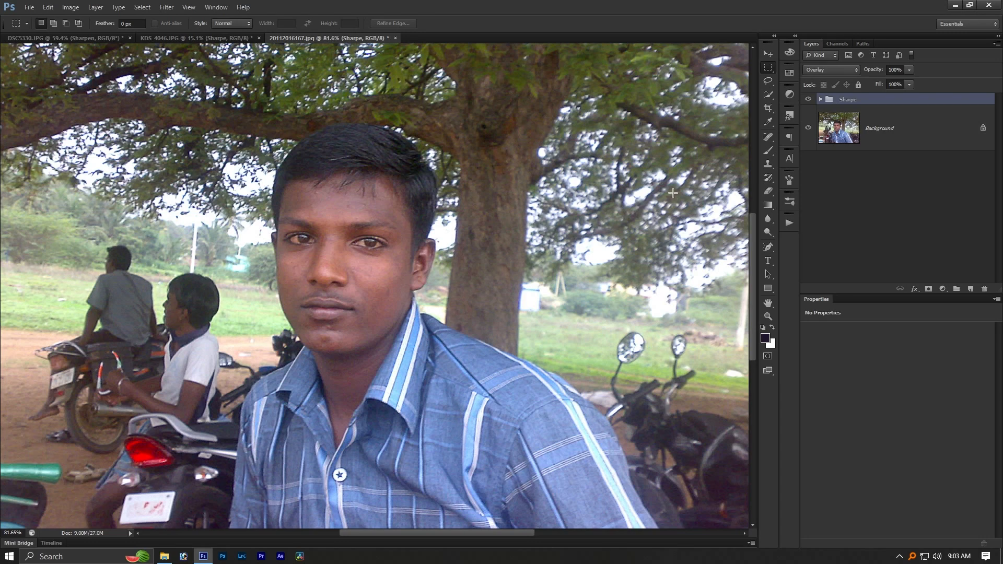
click(821, 100)
click(884, 127)
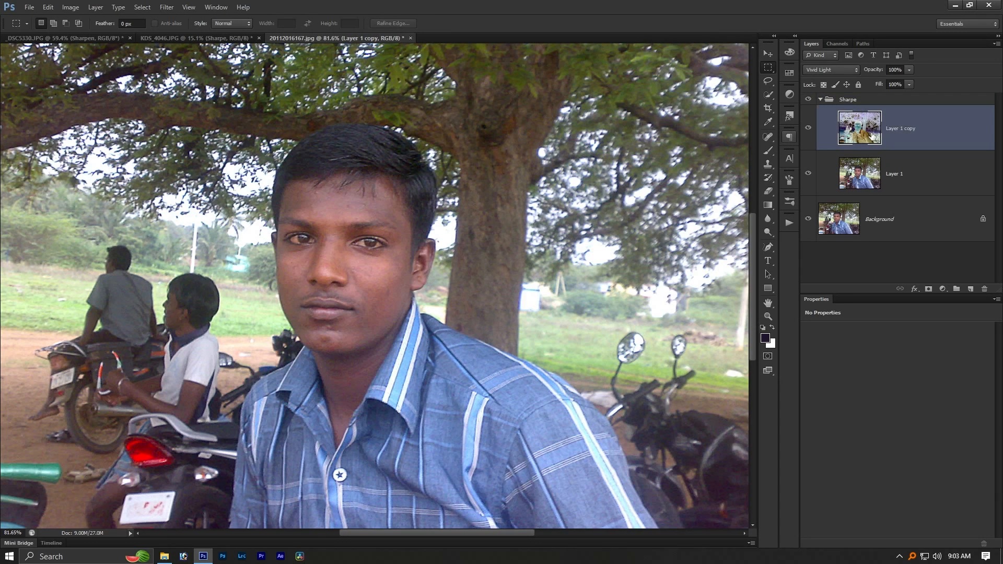
key(ctrl+alt+f)
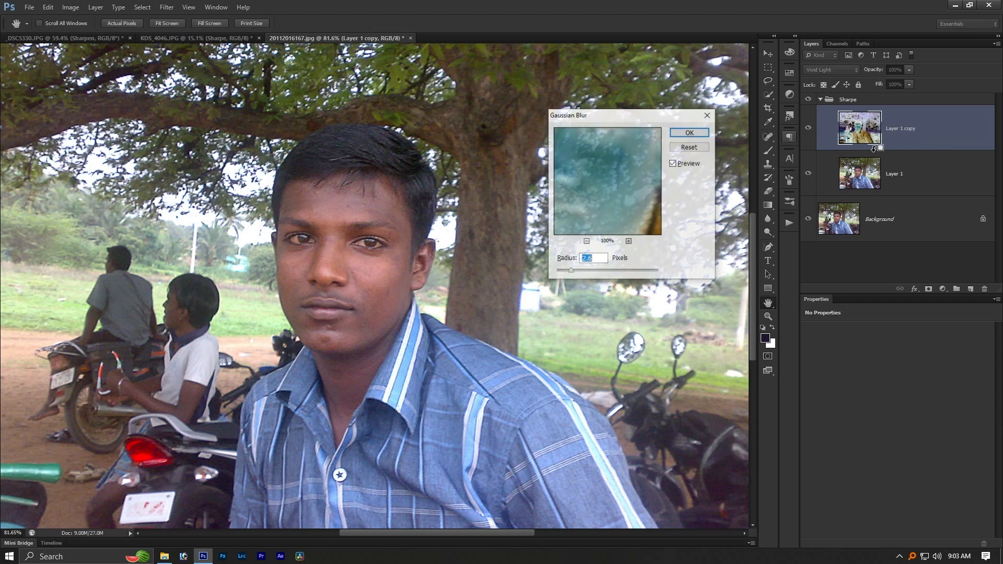
drag(601, 269, 593, 275)
drag(592, 270, 589, 273)
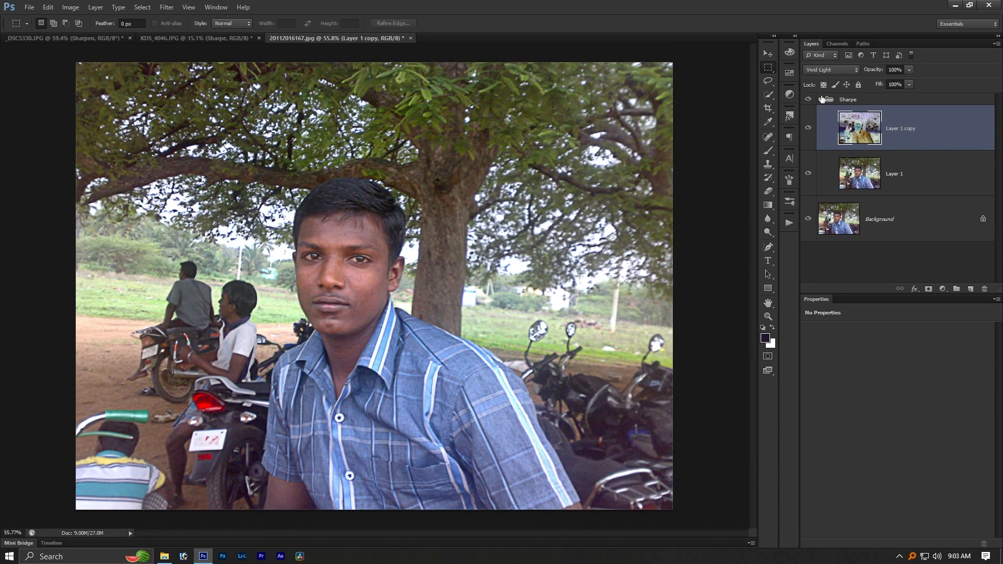
click(821, 99)
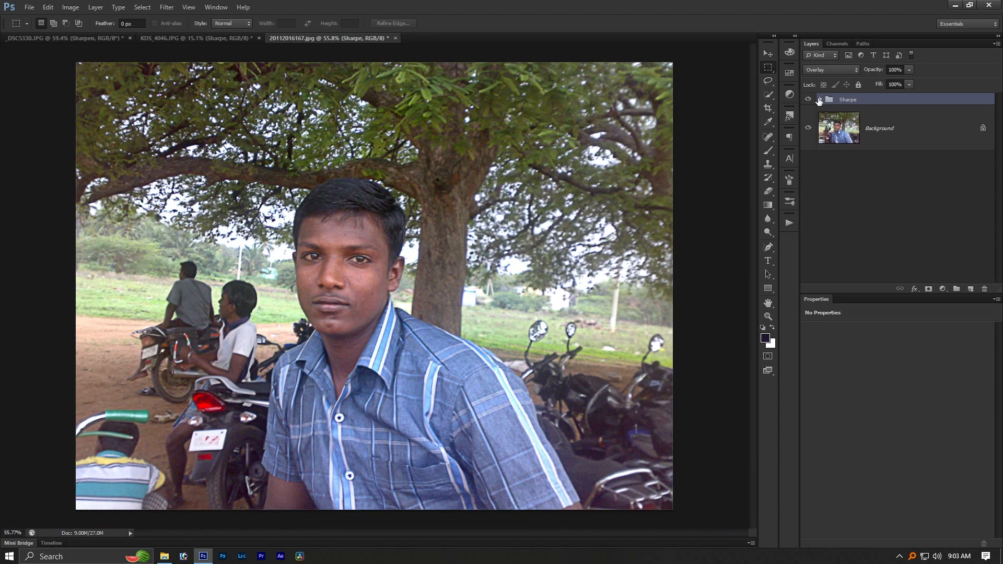
click(809, 99)
click(810, 100)
click(810, 99)
click(809, 99)
scroll(595, 208, down, 2)
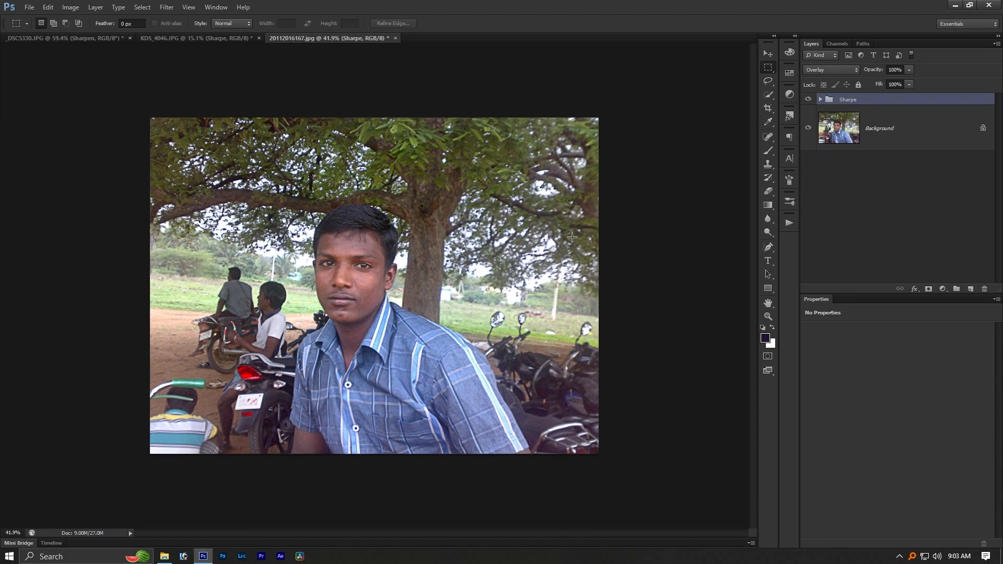
key(ctrl+w)
key(n)
key(ctrl+w)
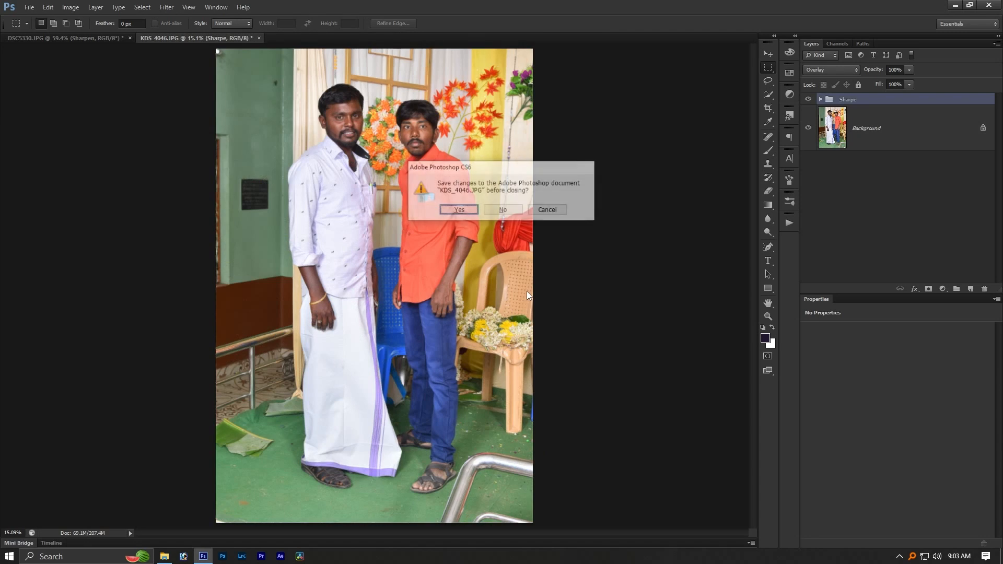
key(n)
key(ctrl+w)
key(n)
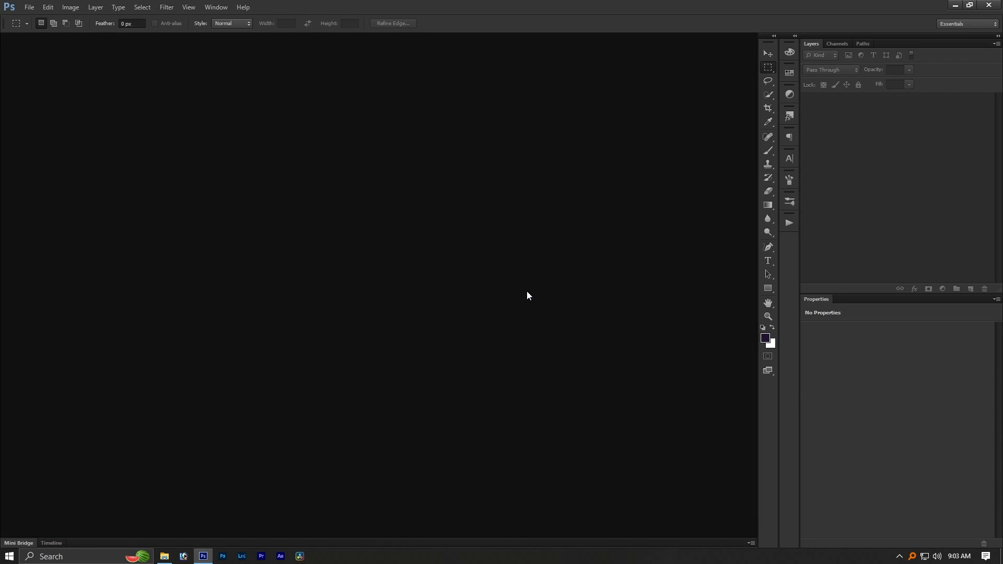
- Open the _DSC5342 group photo from the Editing folder in Photoshop
key(alt+Tab)
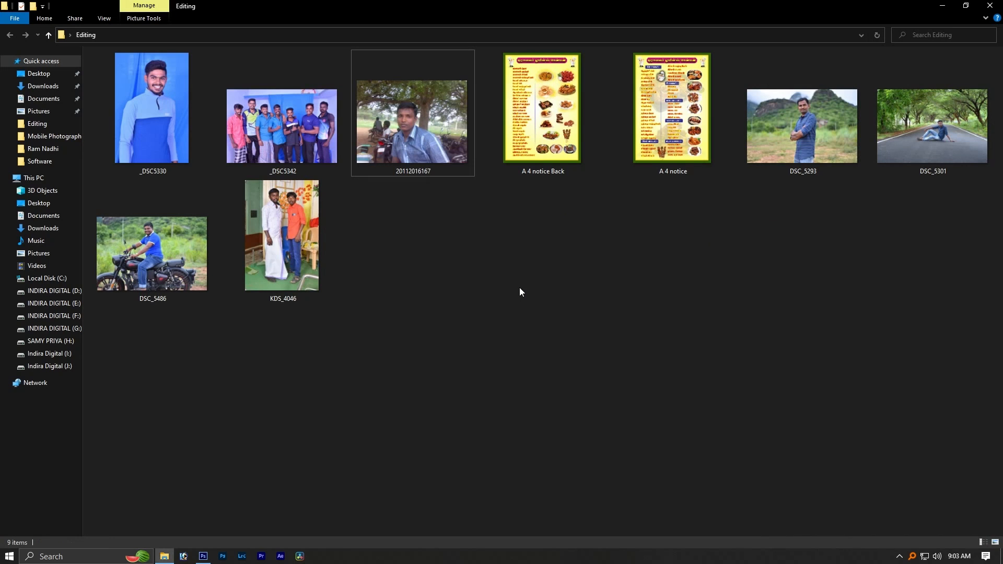
drag(285, 142, 371, 214)
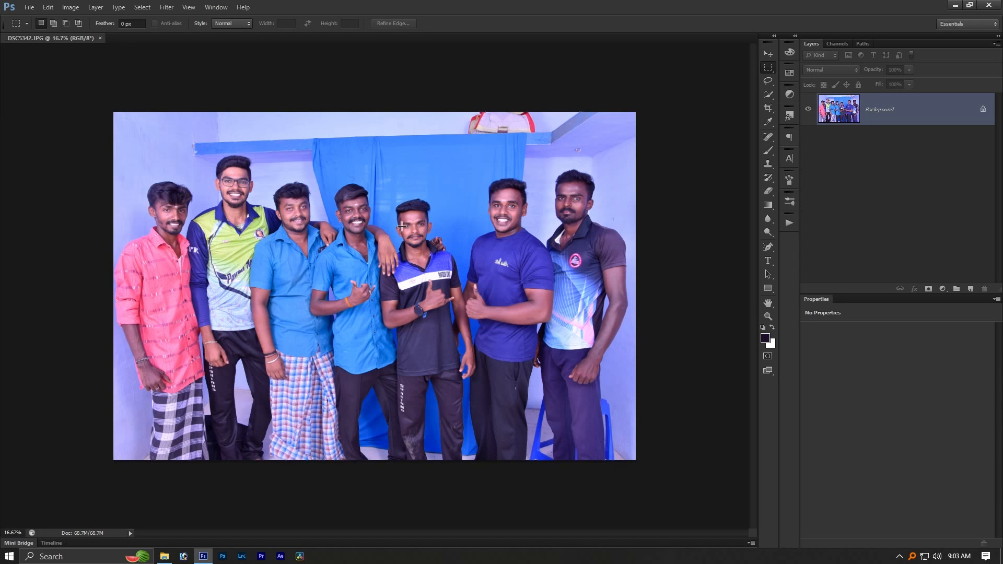
- Run the Sharpen action on _DSC5342, raising its Gaussian Blur radius slightly before applying it
scroll(617, 191, up, 5)
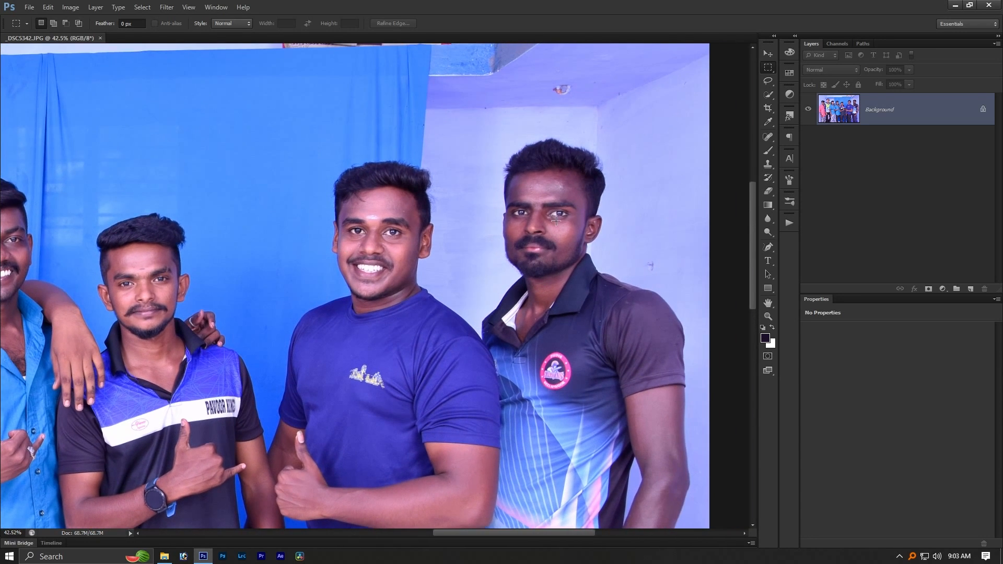
scroll(595, 205, up, 4)
drag(528, 252, 529, 310)
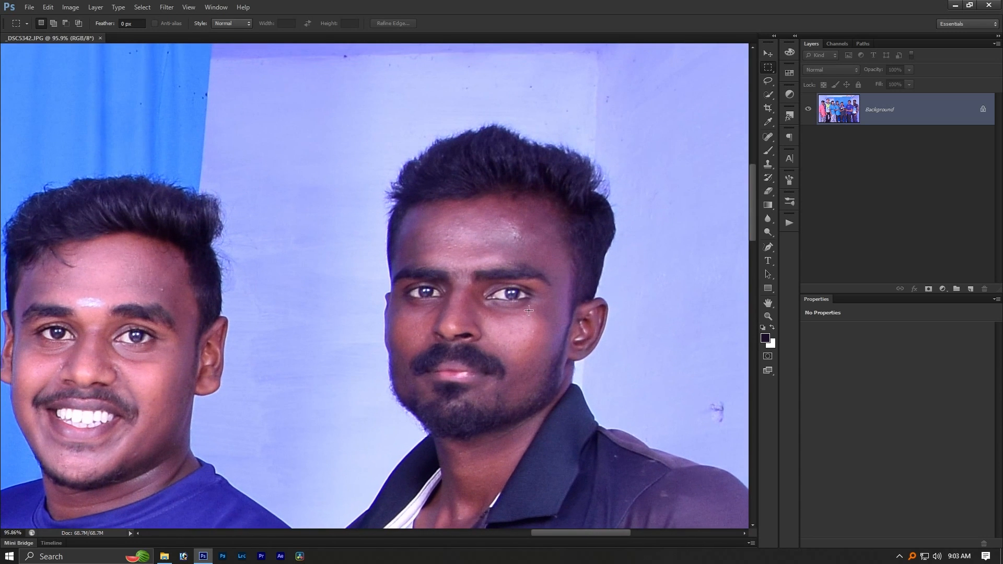
click(793, 220)
click(716, 227)
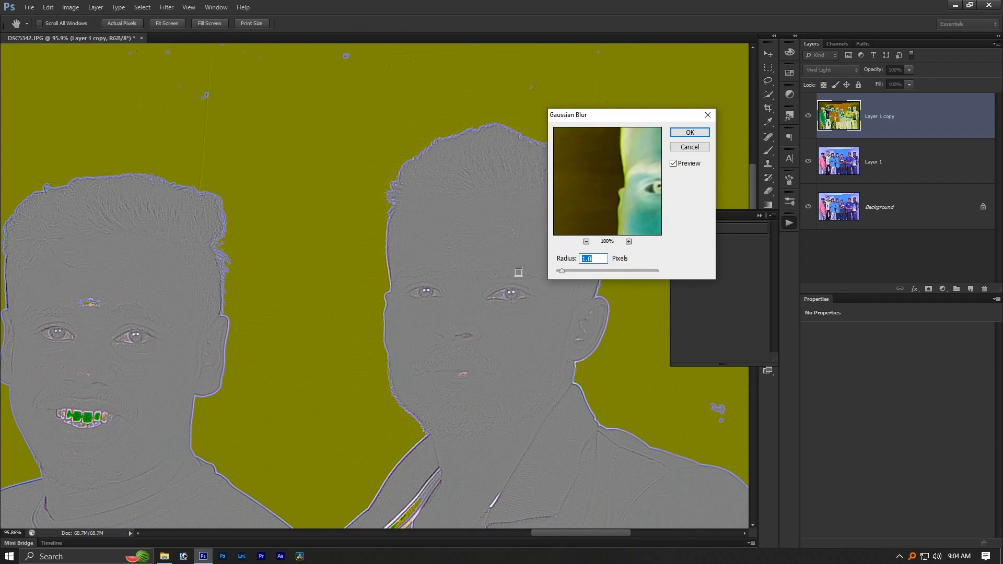
key(Up)
key(Up)
key(Up)
key(Up)
click(689, 133)
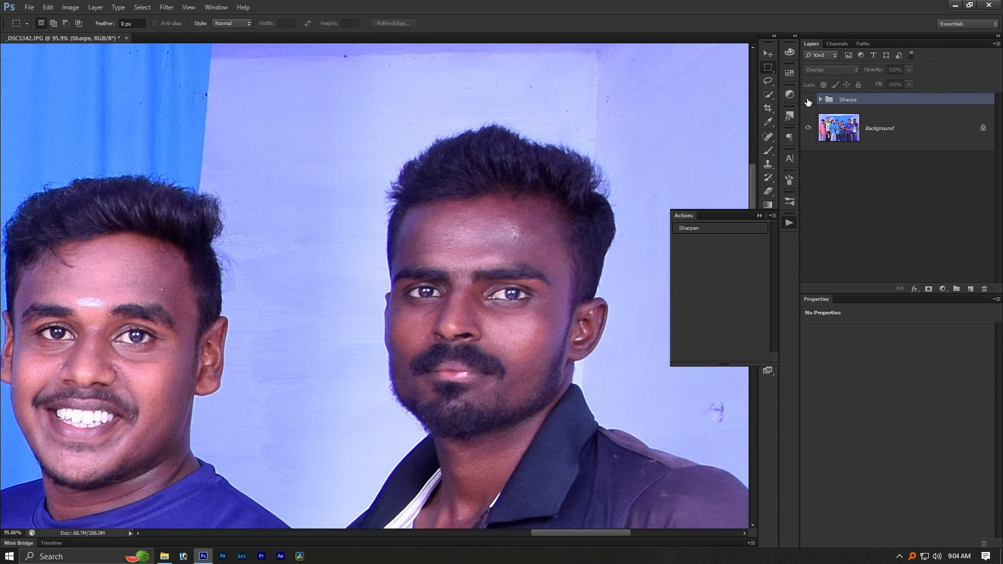
- Examine the sharpening across the _DSC5342 group photo, close up on the faces and in full view without the panels
scroll(674, 121, down, 2)
scroll(674, 121, down, 1)
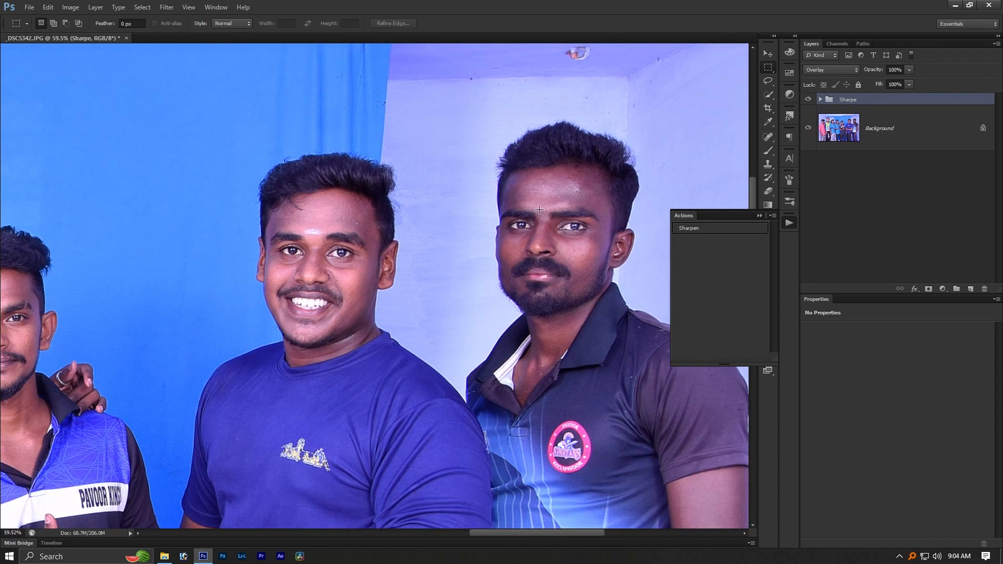
scroll(539, 210, down, 5)
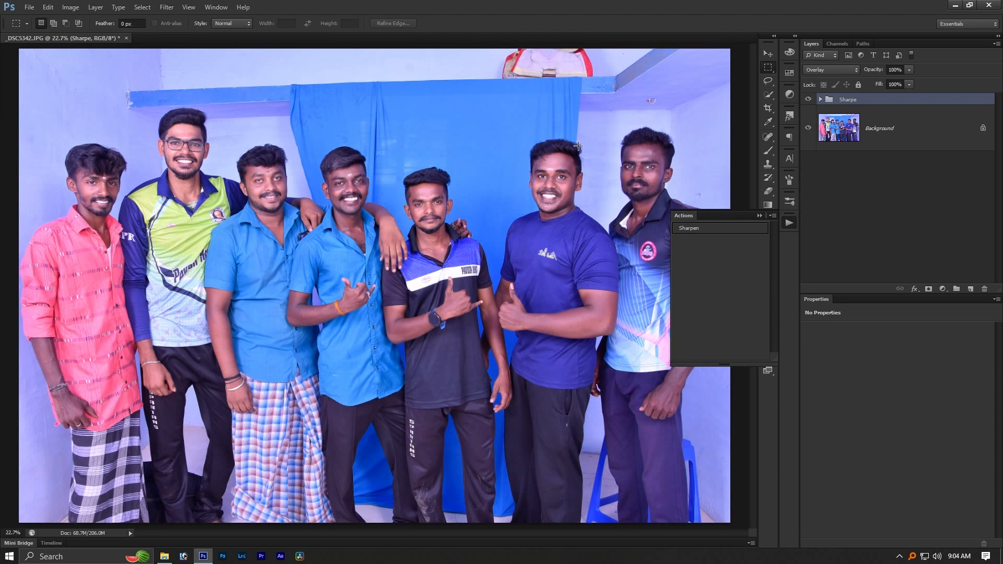
key(Tab)
scroll(388, 204, up, 4)
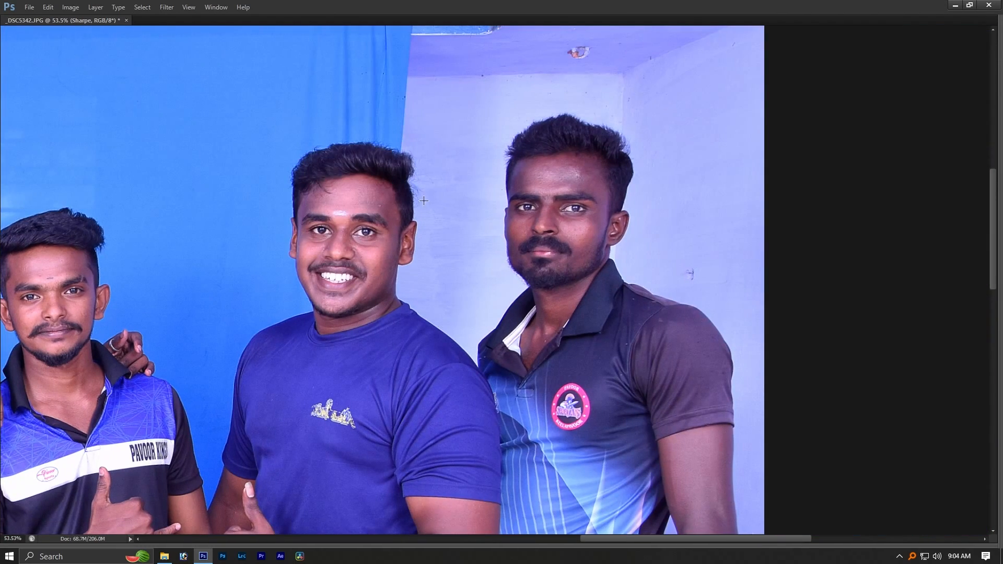
scroll(521, 223, down, 4)
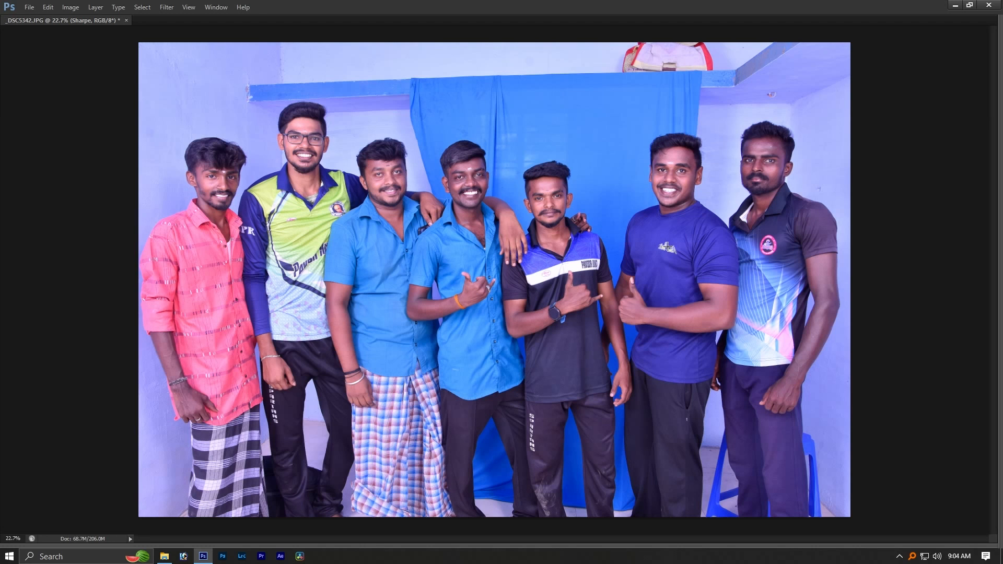
scroll(562, 207, up, 4)
drag(590, 191, 1, 289)
key(Tab)
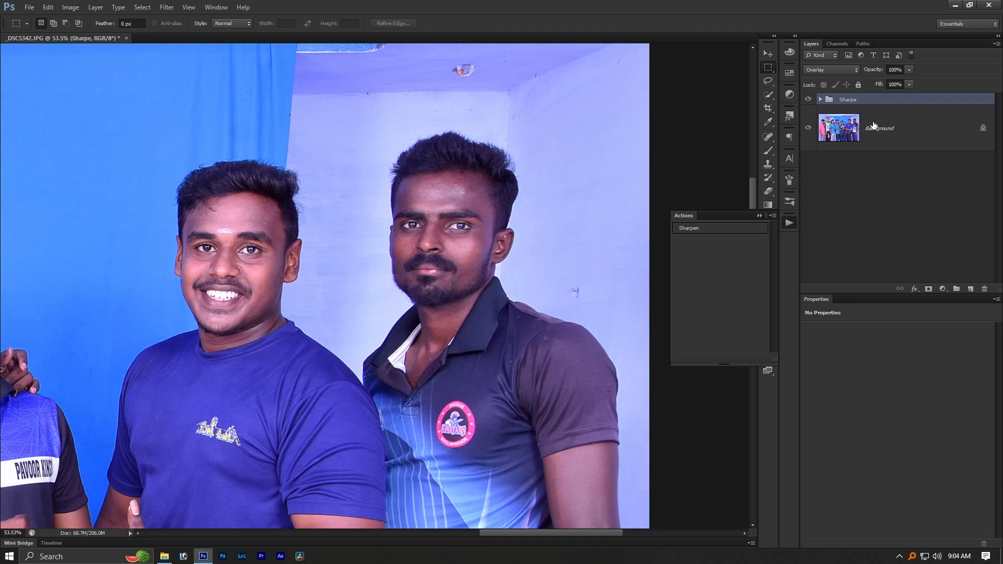
- Add a layer mask to the Sharpe group and invert the mask to black
click(928, 289)
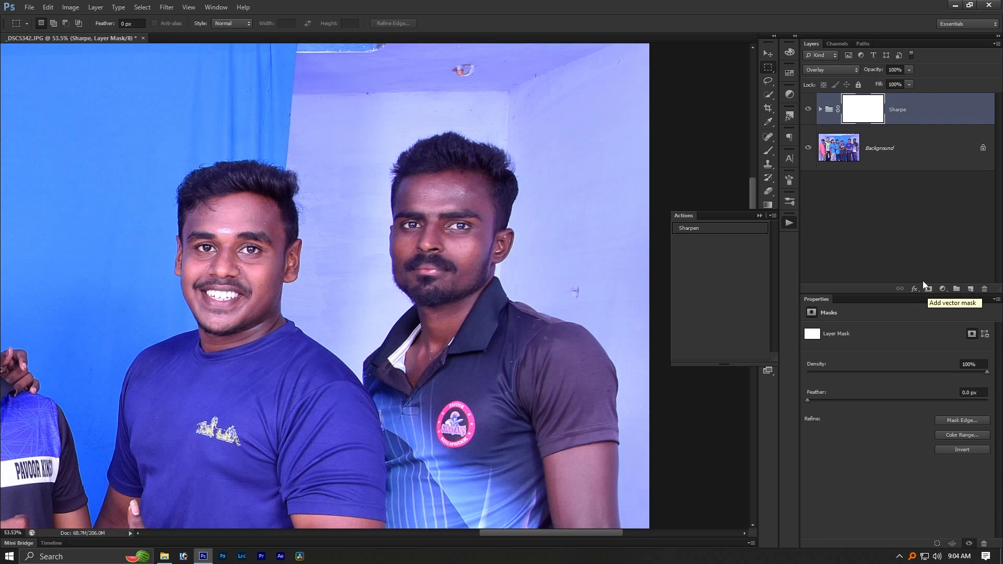
key(ctrl+i)
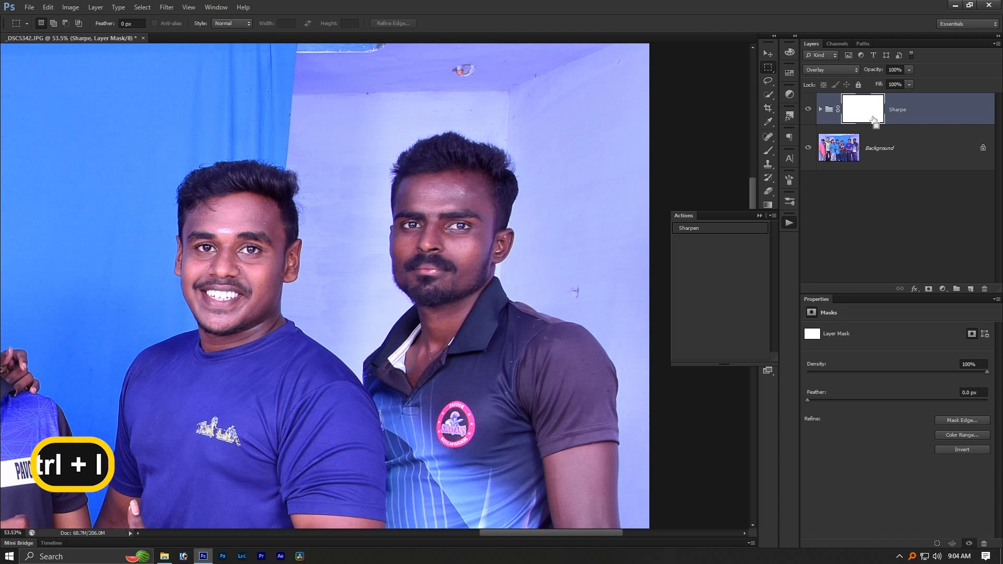
key(ctrl+i)
drag(422, 197, 515, 255)
key(ctrl+i)
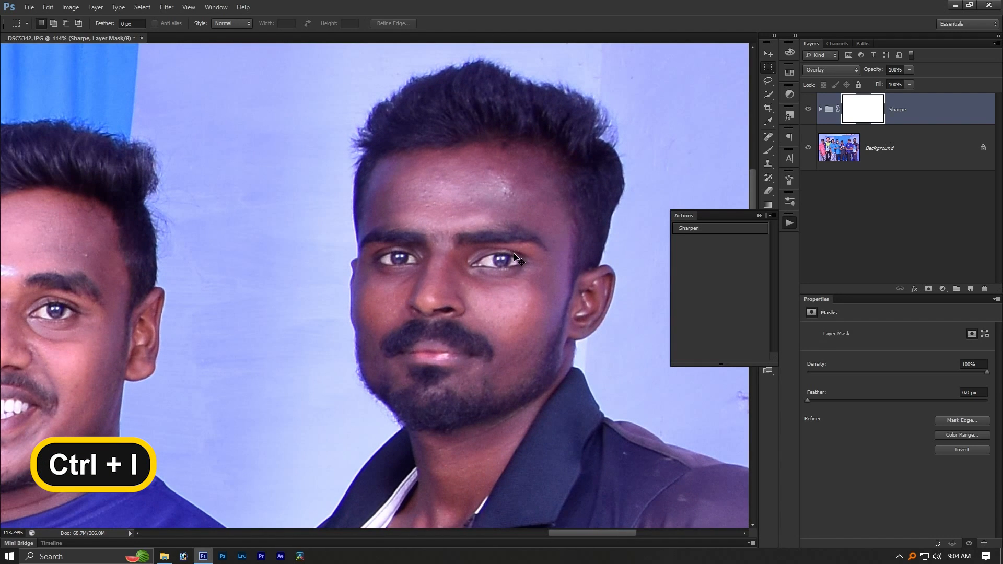
key(ctrl+i)
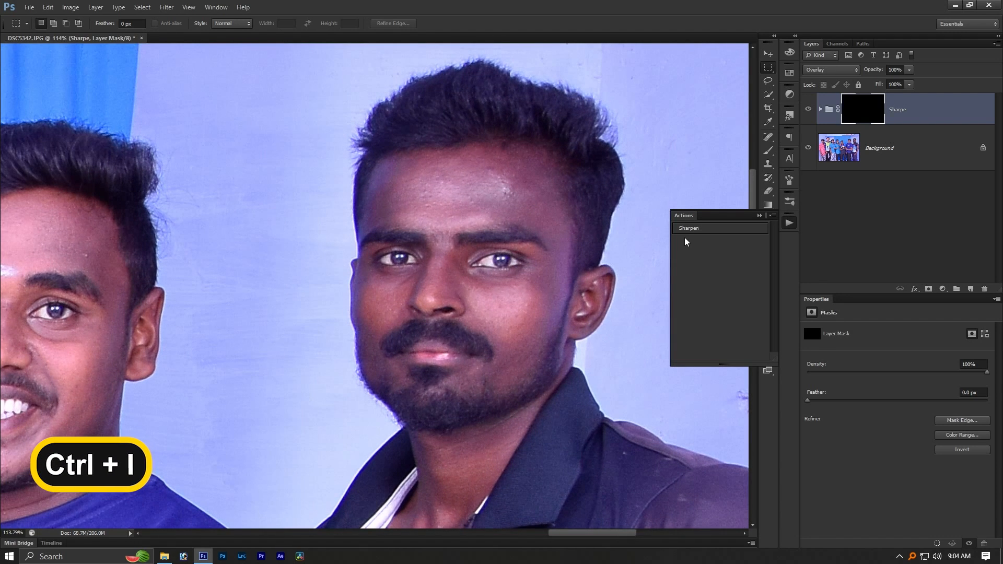
- Brush white on the Sharpe group's mask over the man in the dark blue T-shirt and the man in the black polo
scroll(382, 276, down, 3)
key(b)
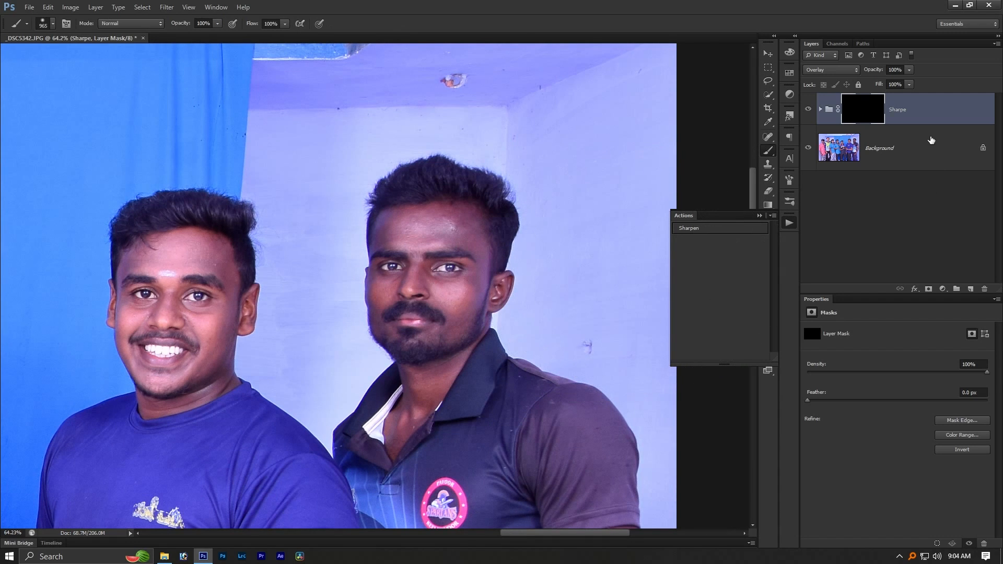
click(790, 223)
click(773, 328)
click(379, 362)
drag(289, 365, 419, 278)
drag(357, 240, 200, 146)
scroll(200, 145, down, 3)
click(142, 187)
mouse_move(356, 197)
mouse_down()
mouse_move(416, 367)
mouse_move(415, 397)
mouse_up()
drag(368, 445, 395, 236)
scroll(395, 243, down, 2)
mouse_move(376, 437)
mouse_down()
mouse_move(210, 256)
mouse_move(365, 274)
mouse_up()
drag(313, 131, 316, 360)
- Compare the man in the dark blue T-shirt with his unmasked neighbour while hiding and showing the Sharpe group
scroll(301, 361, up, 6)
drag(463, 340, 743, 314)
scroll(615, 306, up, 2)
drag(528, 307, 616, 281)
click(808, 109)
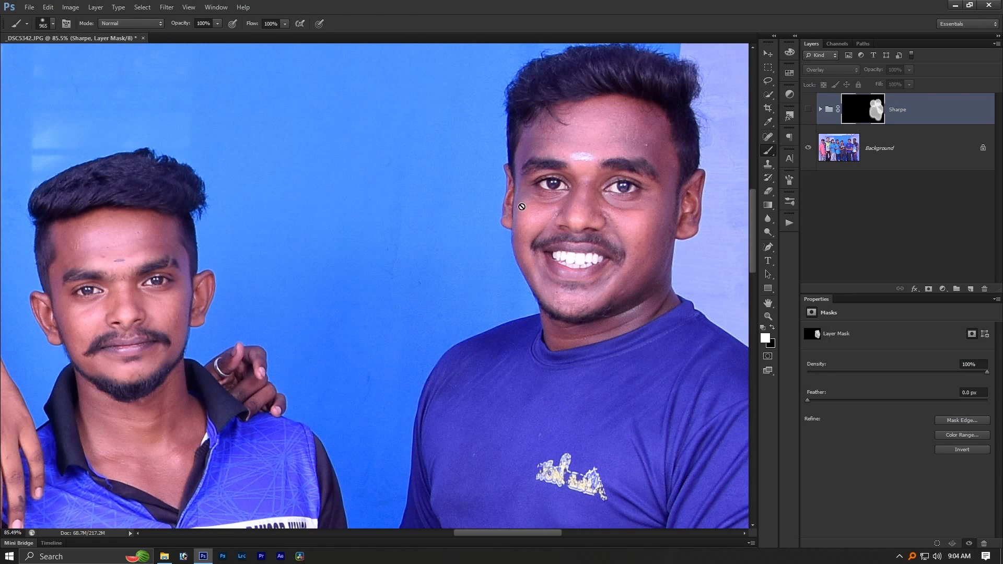
click(808, 109)
click(808, 110)
click(808, 110)
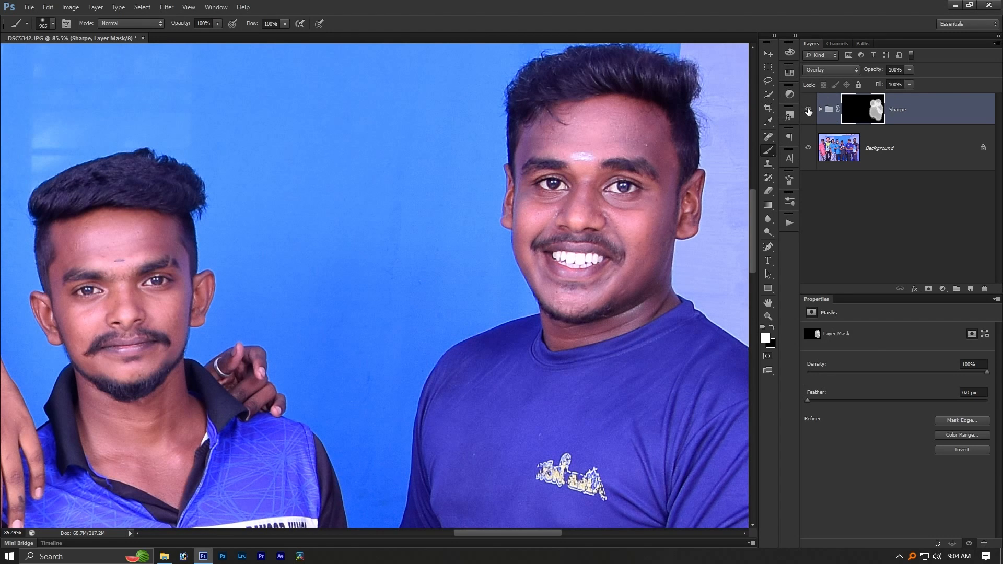
- Close the _DSC5342 photo without saving it and open DSC_5486.JPG from the Editing folder
scroll(635, 230, down, 4)
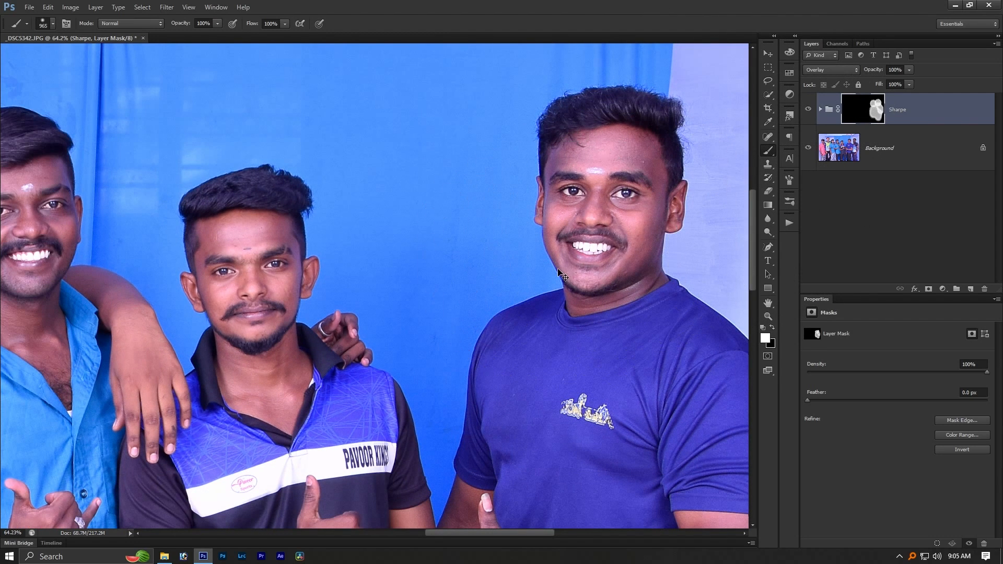
scroll(559, 272, down, 10)
key(ctrl+w)
key(n)
key(alt+Tab)
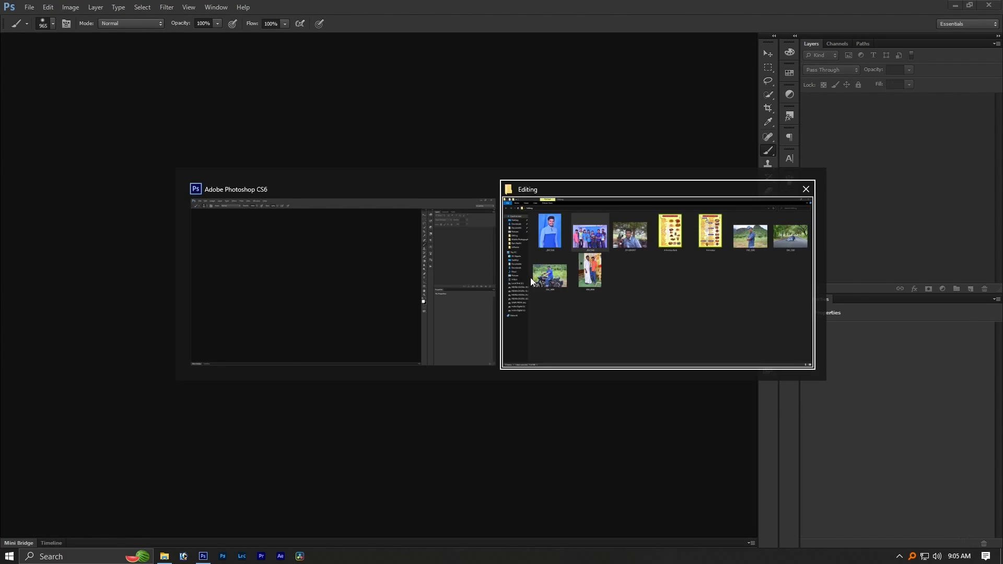
drag(175, 291, 424, 252)
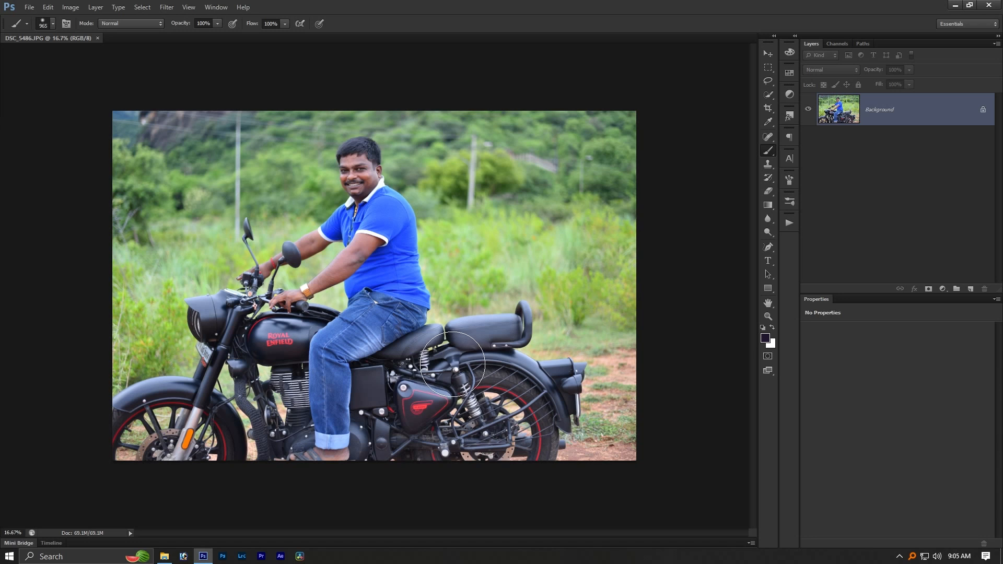
scroll(321, 212, up, 5)
drag(305, 183, 368, 284)
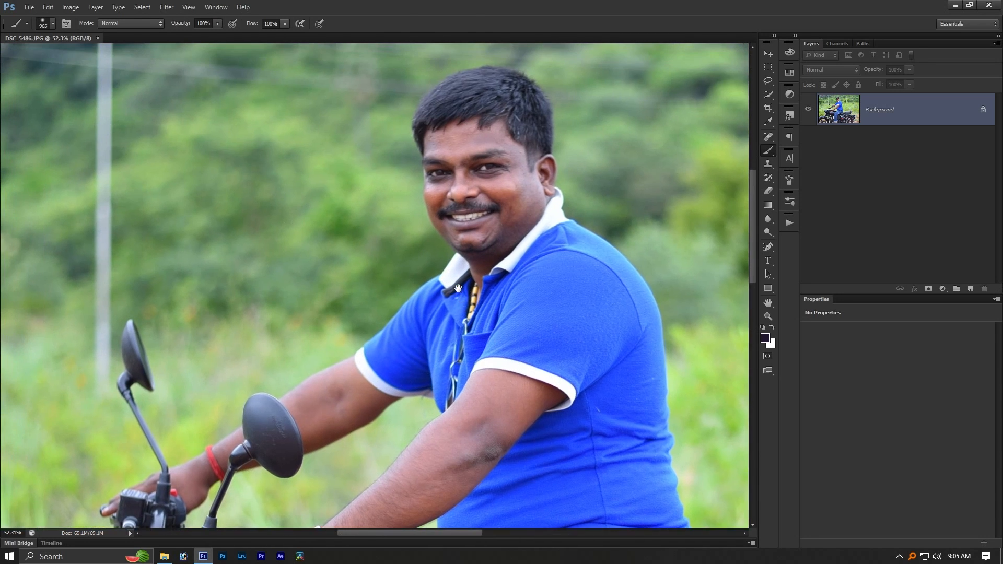
click(789, 223)
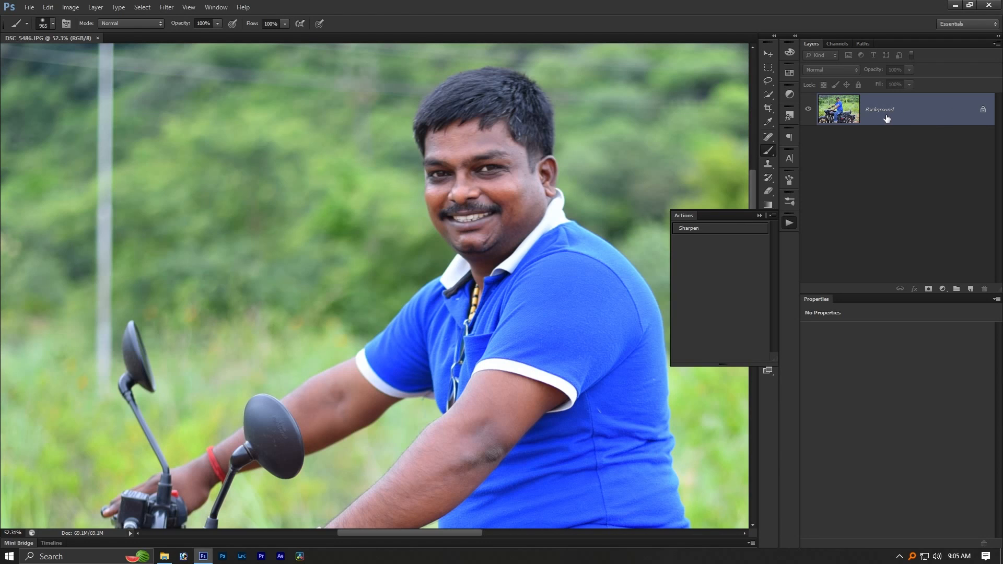
key(ctrl+j)
key(ctrl+j)
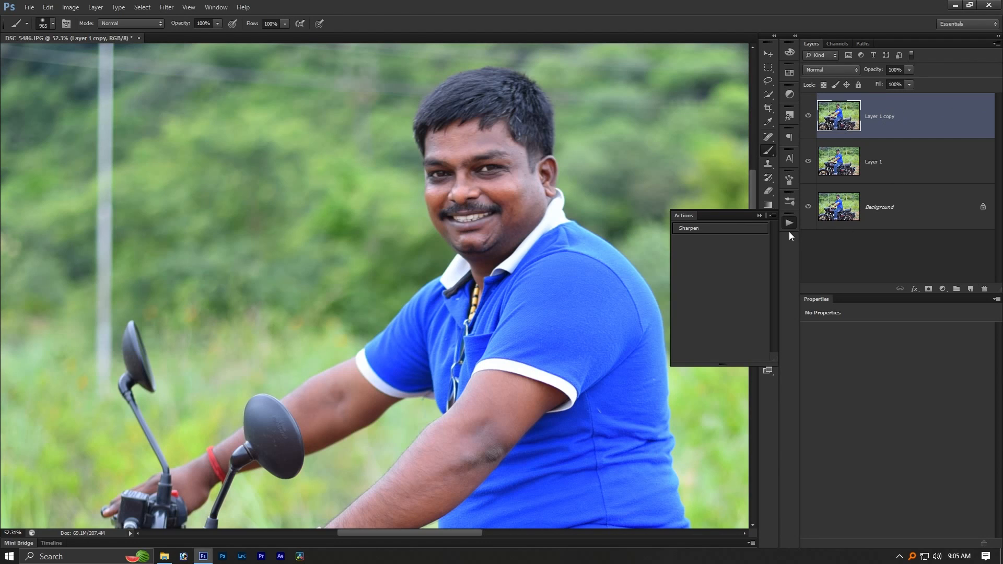
key(ctrl+z)
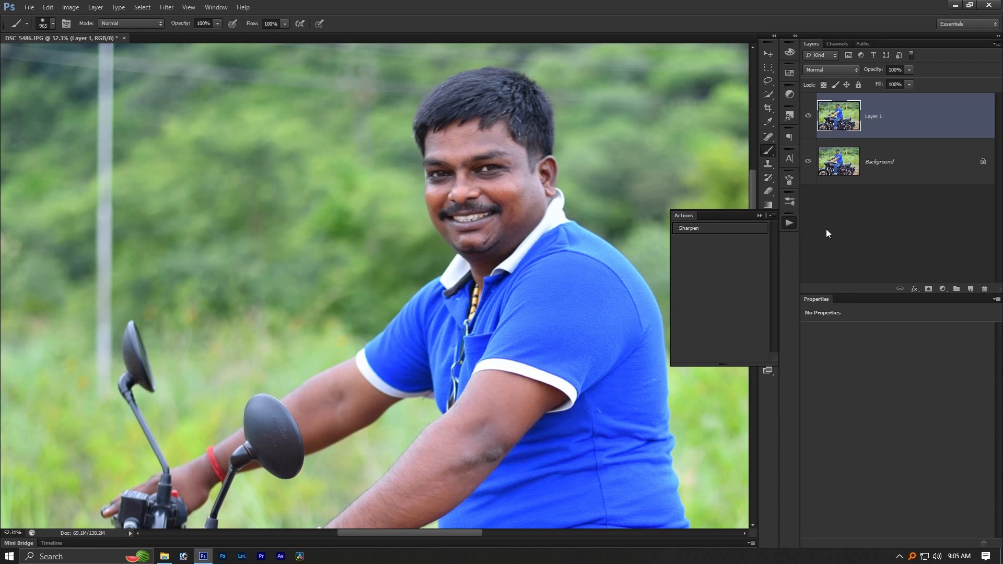
key(ctrl+z)
key(ctrl+z)
key(ctrl+z)
ctrl+click(955, 177)
drag(955, 177, 984, 289)
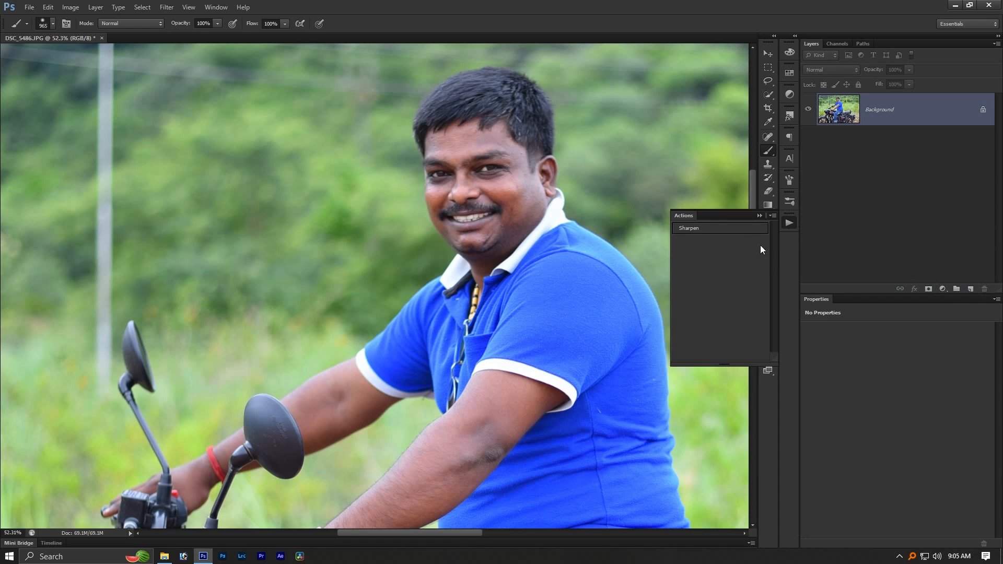
- Run the Sharpen action on the motorcycle photo with a Gaussian Blur radius of 1.0 pixel
click(719, 228)
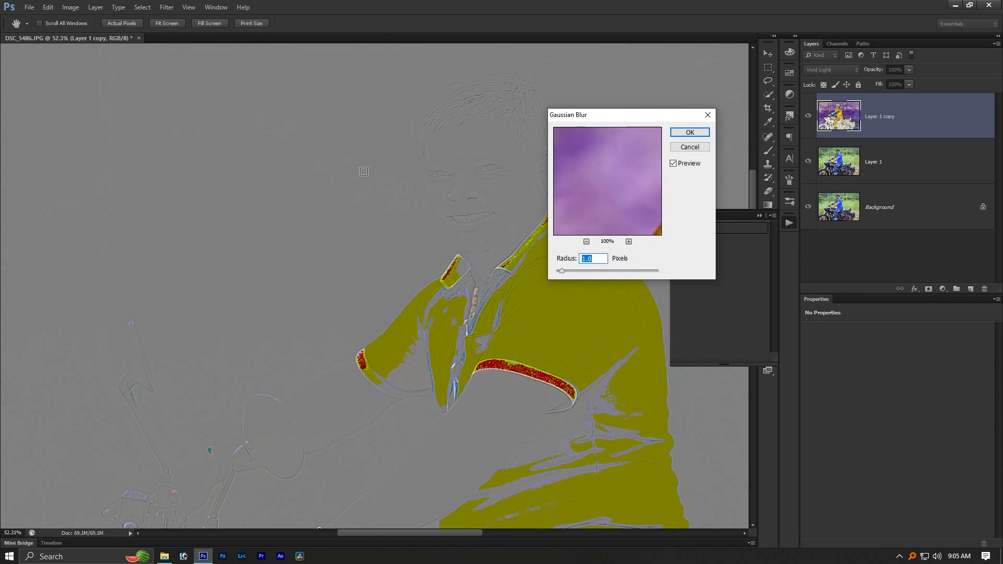
scroll(363, 171, down, 5)
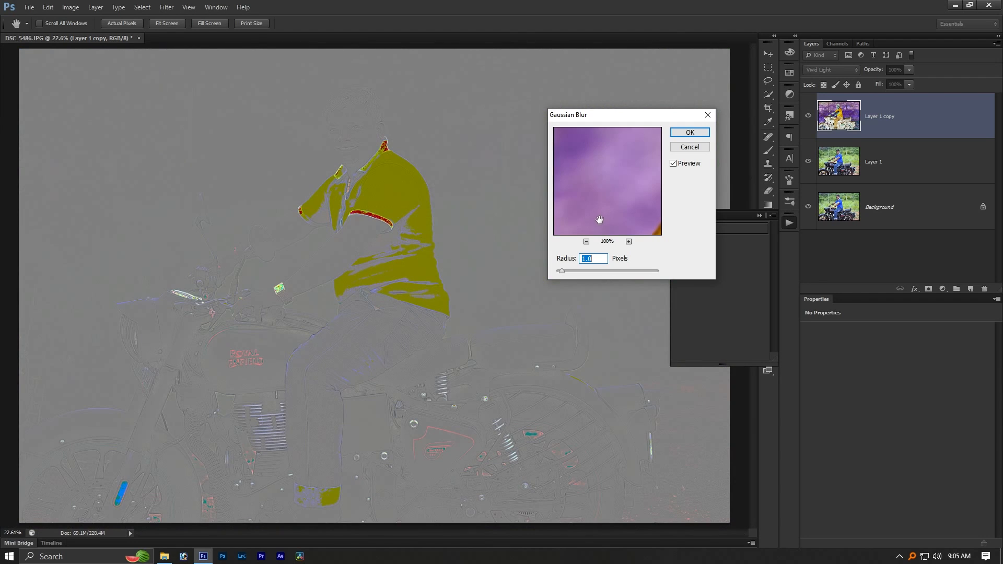
click(690, 132)
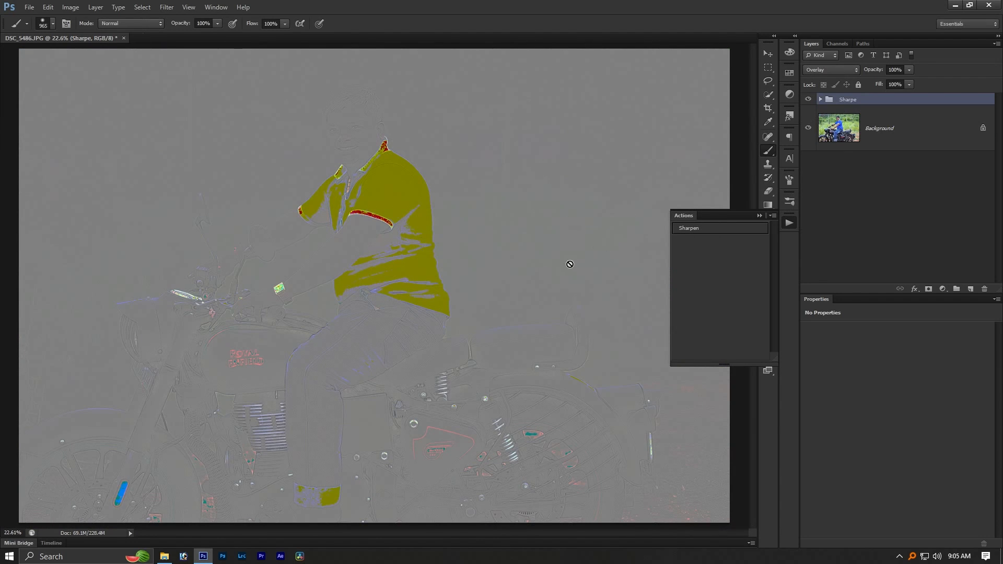
- Compare the man's face with and without the Sharpe group, then examine his T-shirt and the motorcycle
scroll(359, 107, up, 4)
scroll(332, 125, up, 8)
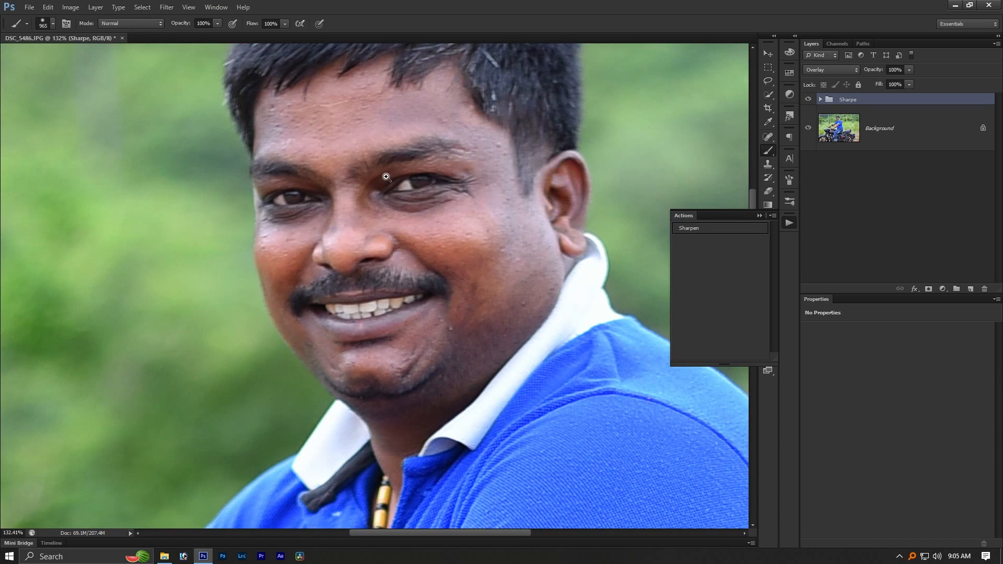
click(807, 99)
click(808, 99)
click(808, 99)
click(807, 99)
scroll(418, 140, down, 8)
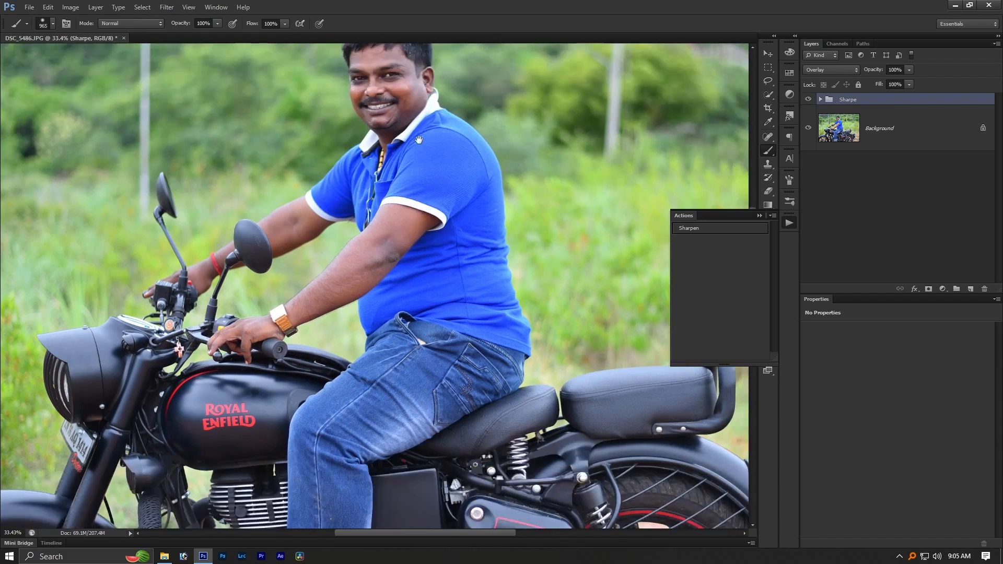
drag(377, 407, 456, 269)
scroll(433, 214, down, 2)
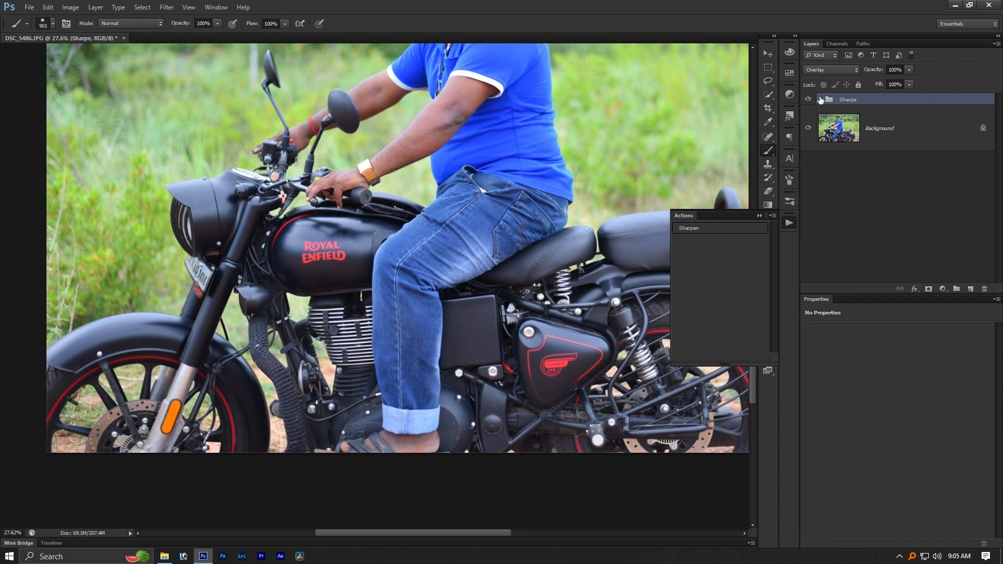
- Apply Gaussian Blur again to Layer 1 copy in the Sharpe group with a radius of about 7.9 pixels
click(820, 99)
click(895, 134)
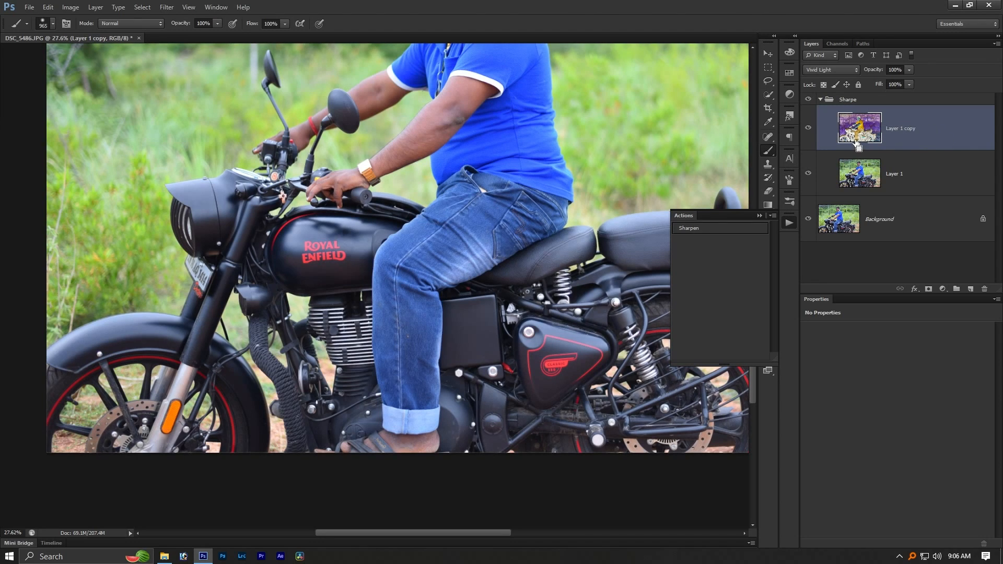
key(ctrl+alt+f)
drag(623, 116, 634, 74)
scroll(603, 224, up, 8)
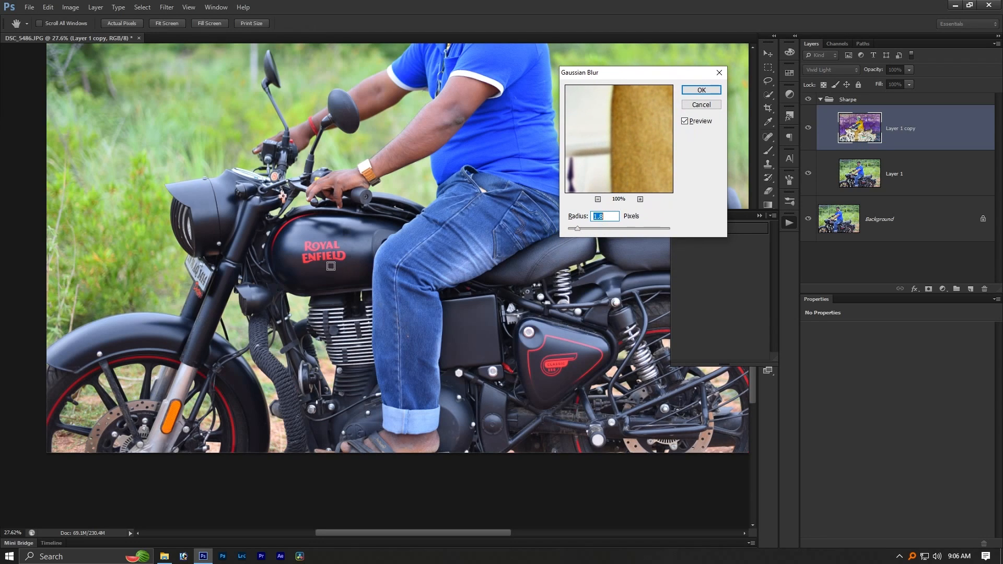
scroll(605, 231, up, 5)
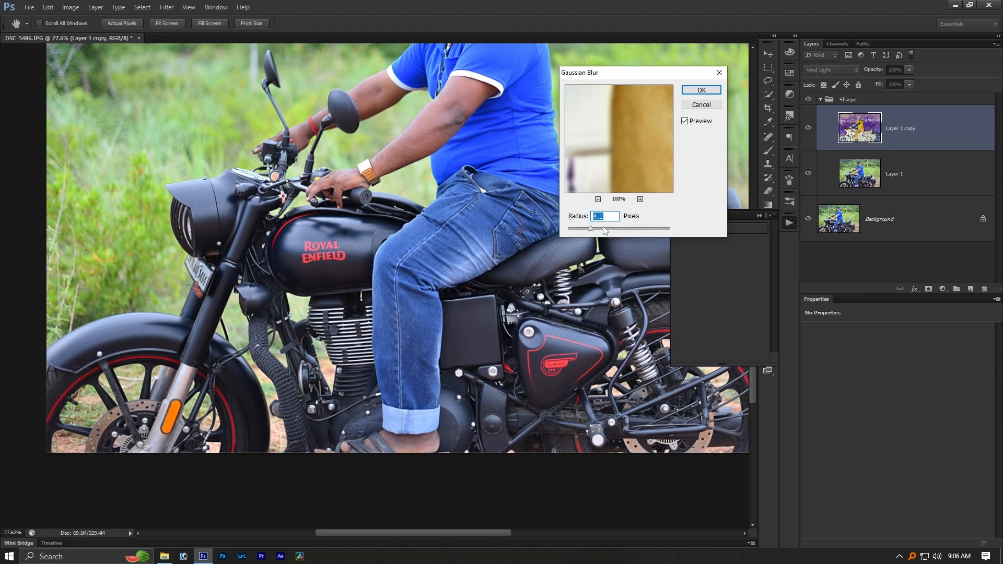
scroll(604, 228, up, 10)
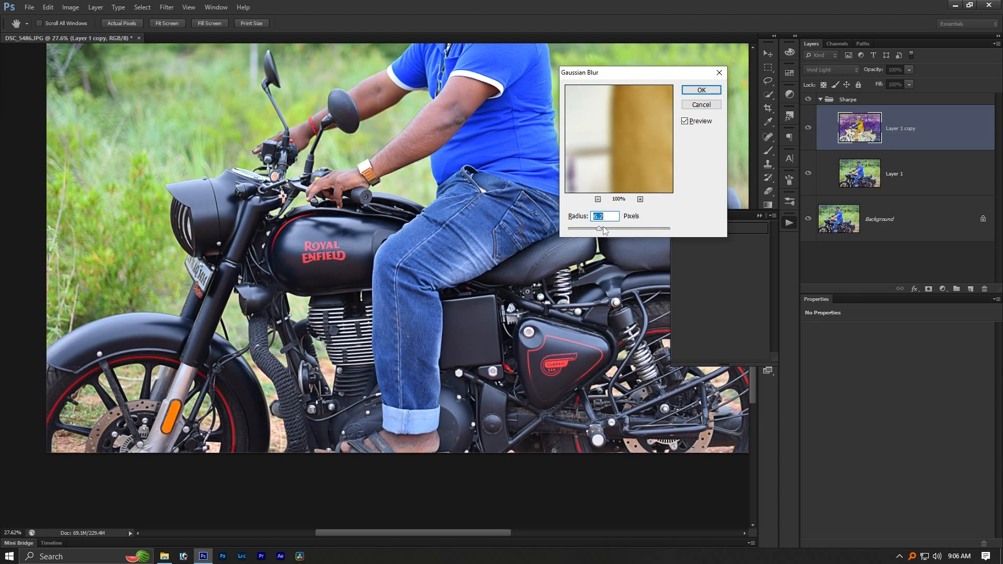
scroll(610, 228, up, 20)
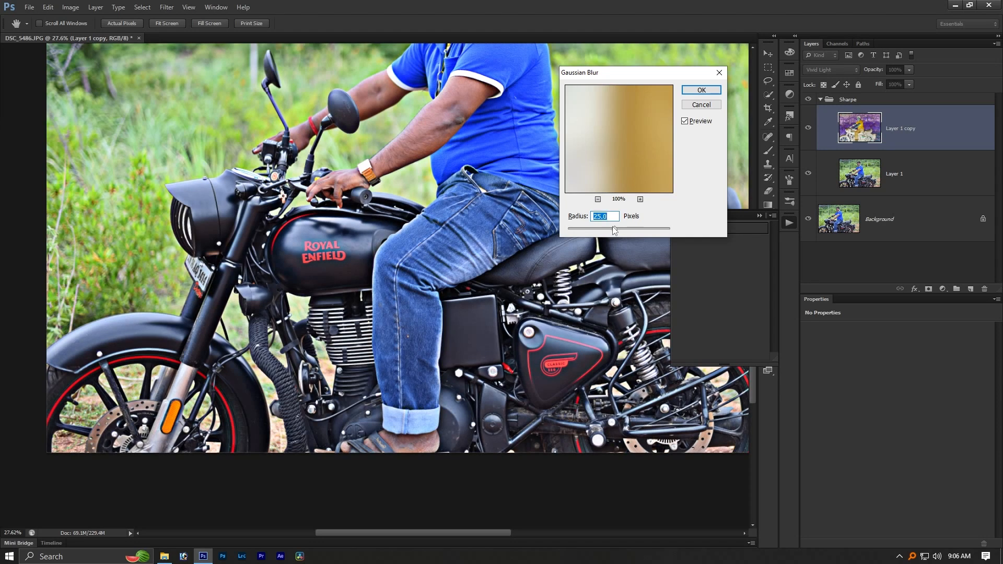
scroll(613, 231, up, 14)
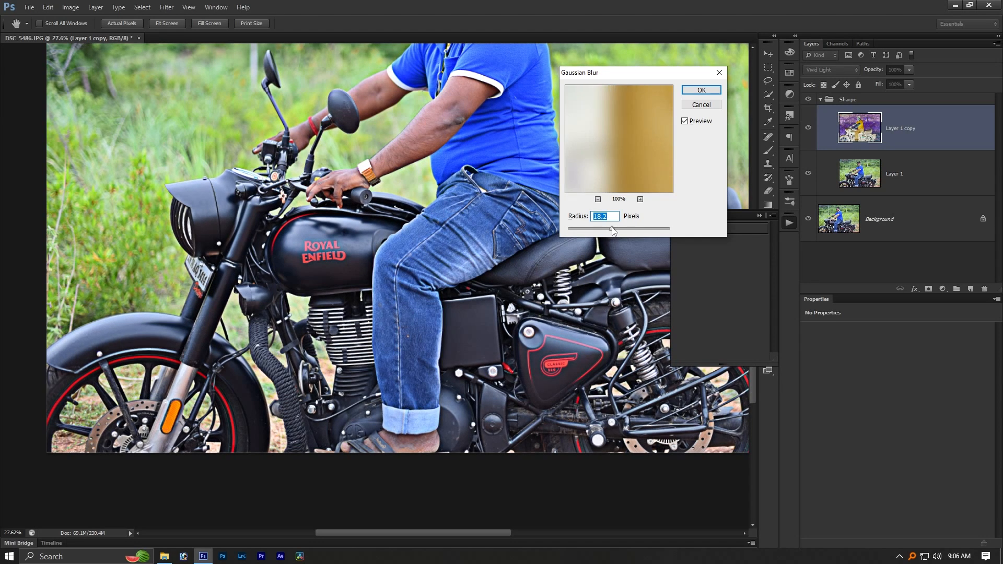
drag(613, 228, 604, 229)
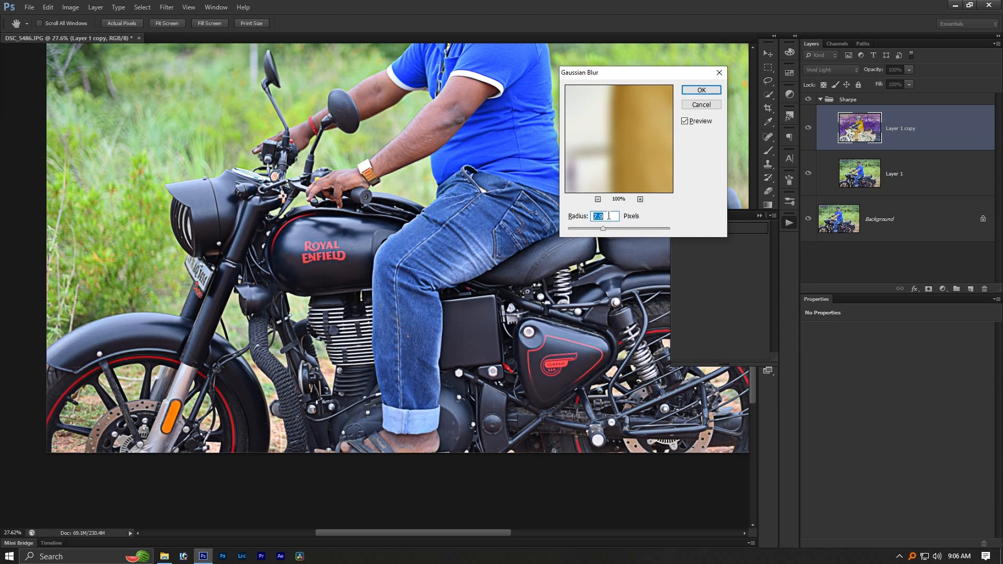
key(Return)
key(b)
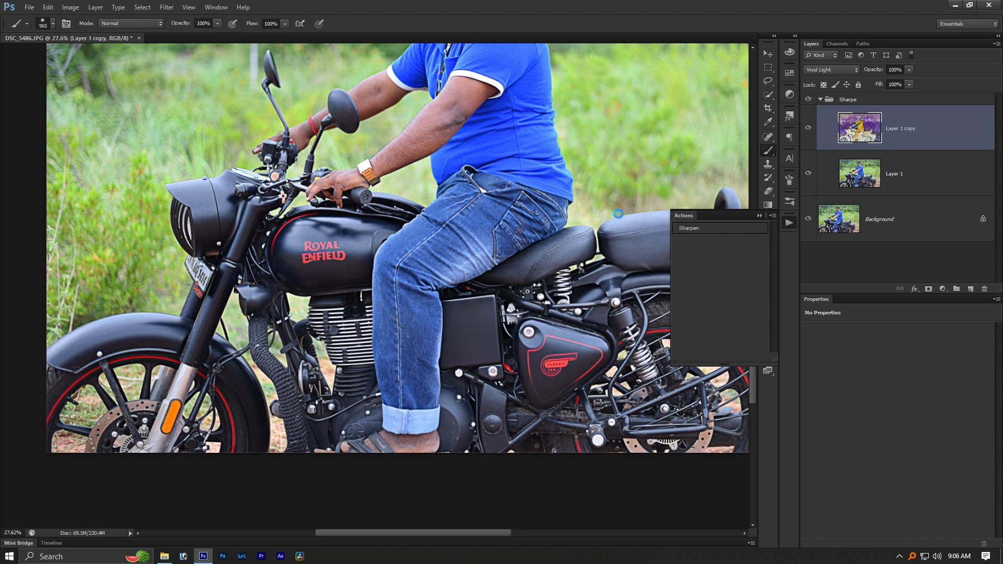
click(821, 100)
- Examine the stronger sharpening on the motorcycle and the man's face, hiding and showing the Sharpe group
scroll(323, 314, up, 5)
drag(323, 315, 495, 275)
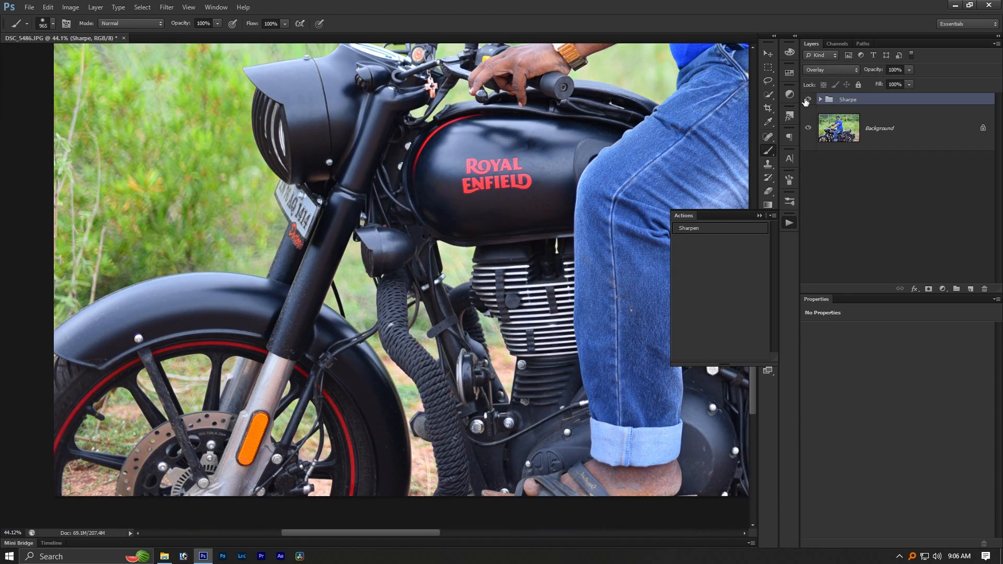
key(ctrl+0)
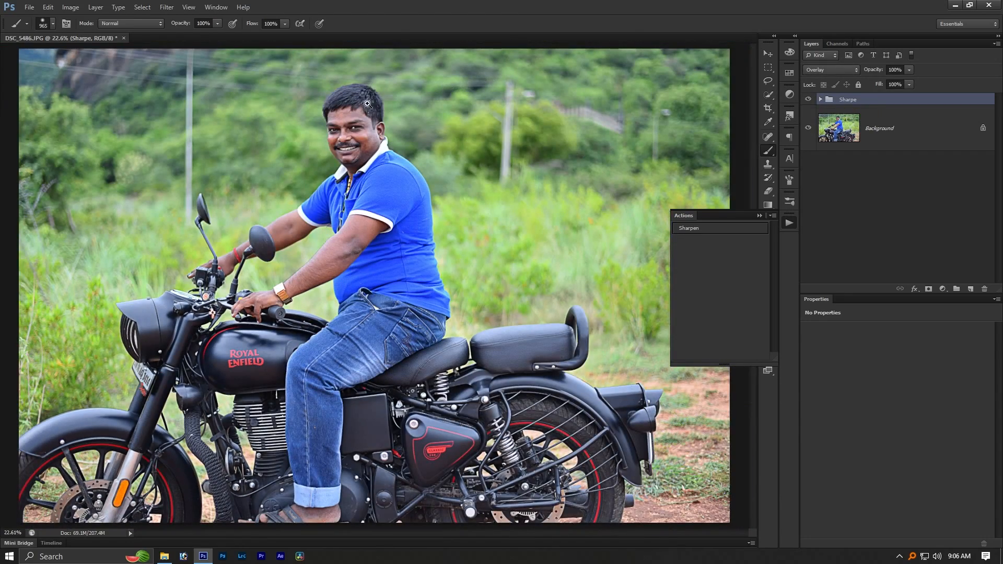
scroll(379, 141, up, 3)
scroll(379, 141, up, 4)
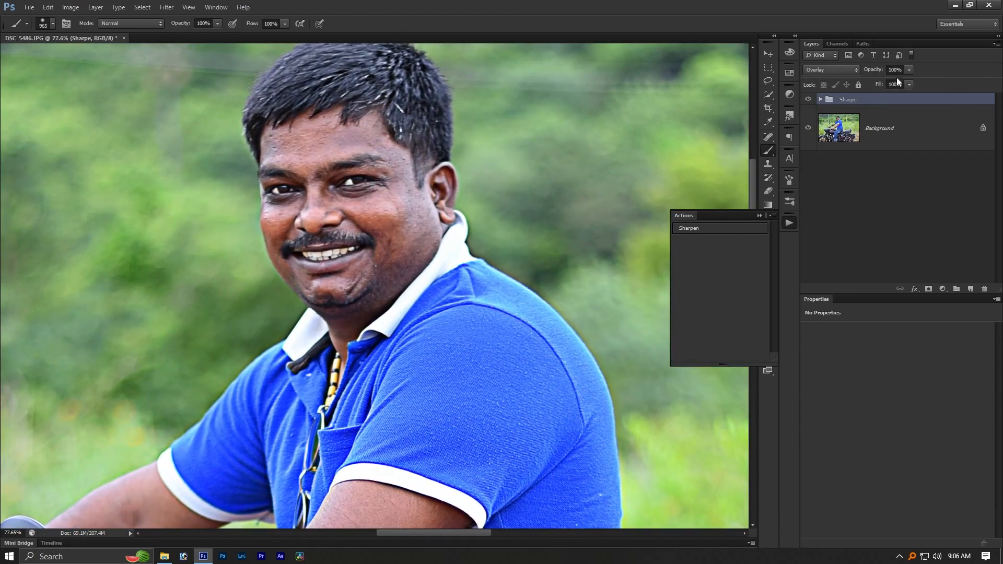
click(810, 100)
click(811, 100)
scroll(281, 233, down, 3)
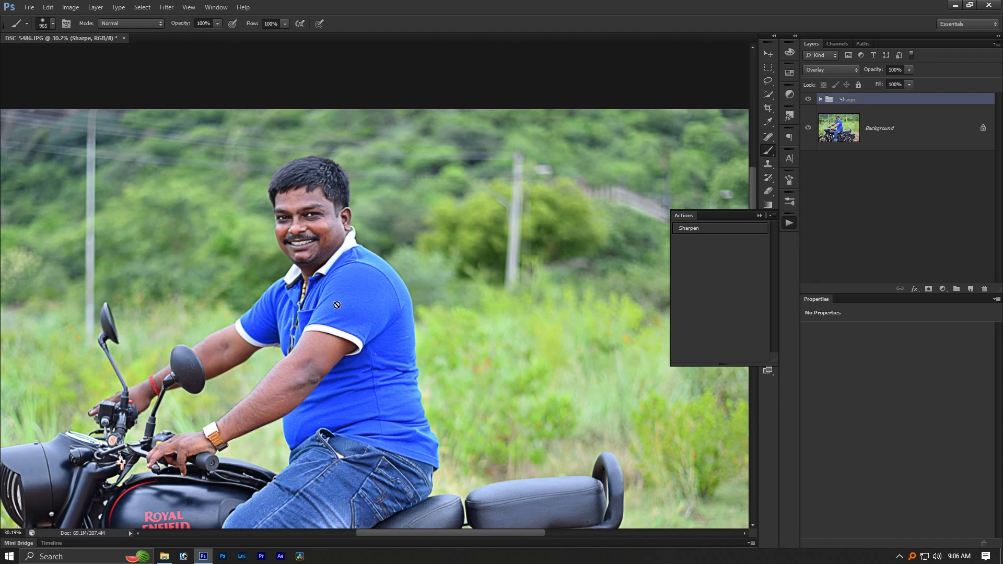
scroll(383, 257, up, 2)
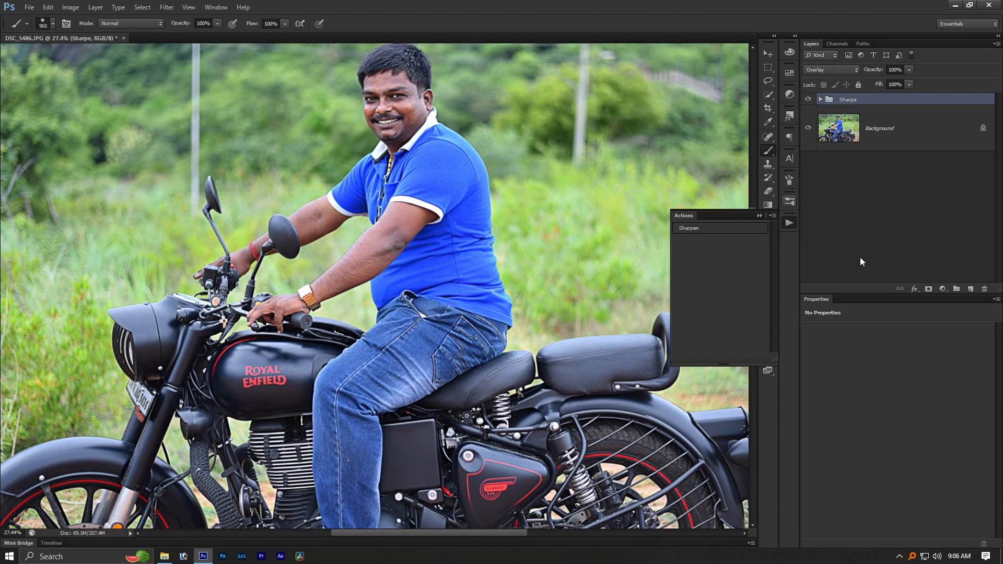
- Add a layer mask to the Sharpe group and keep the mask white
click(928, 290)
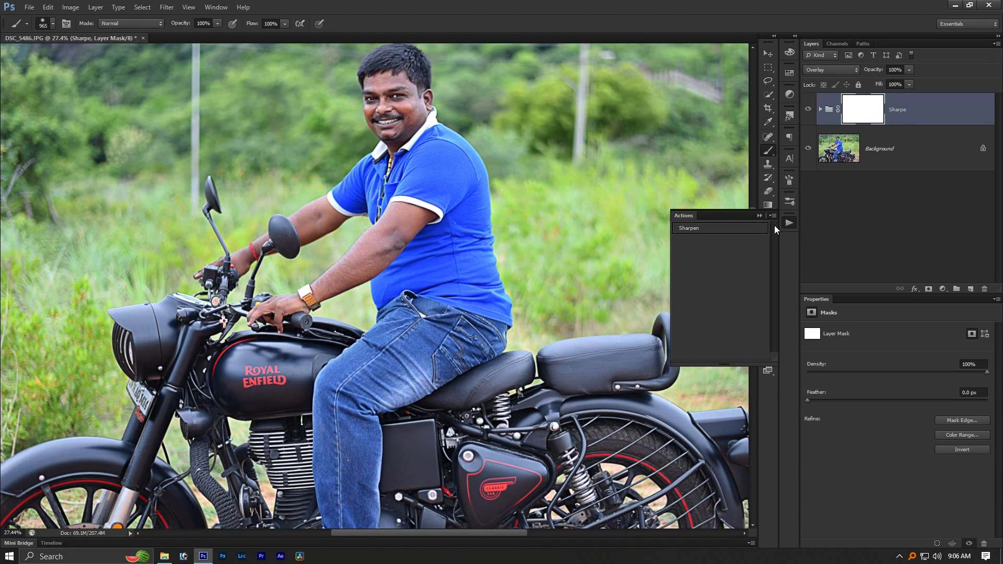
click(789, 224)
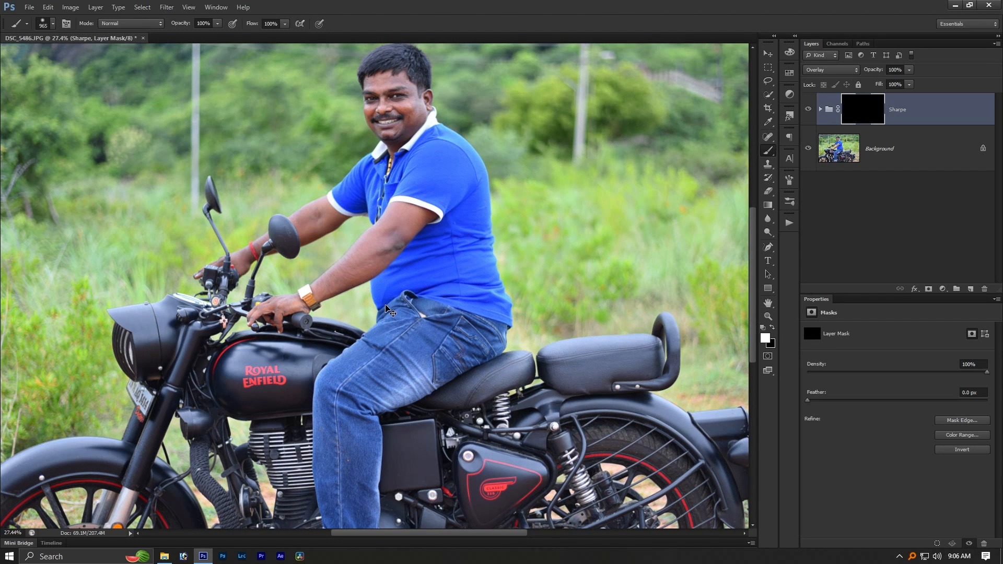
key(ctrl+i)
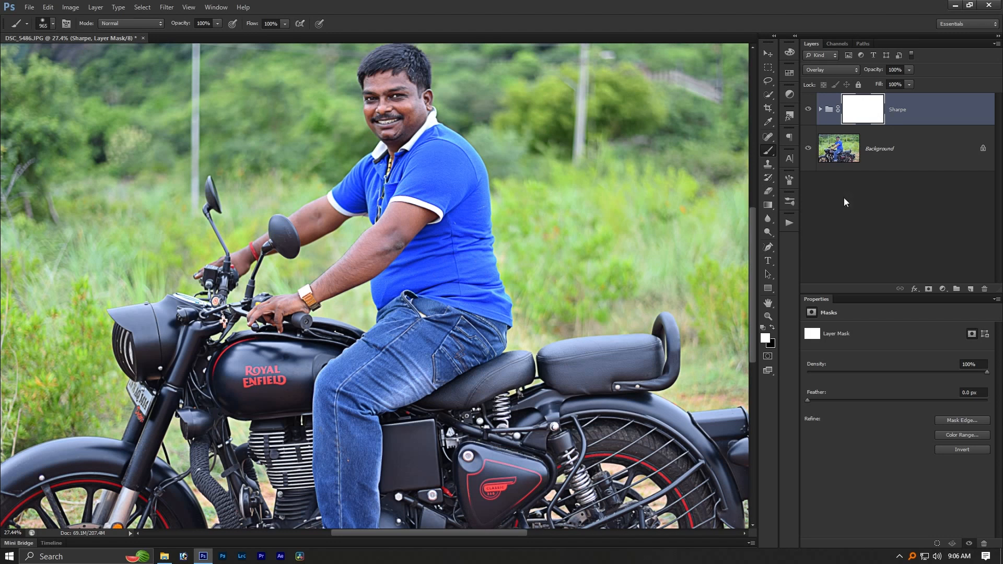
- Brush black with a soft brush on the Sharpe group's mask over the man's face, arm and T-shirt
click(773, 328)
scroll(497, 265, up, 3)
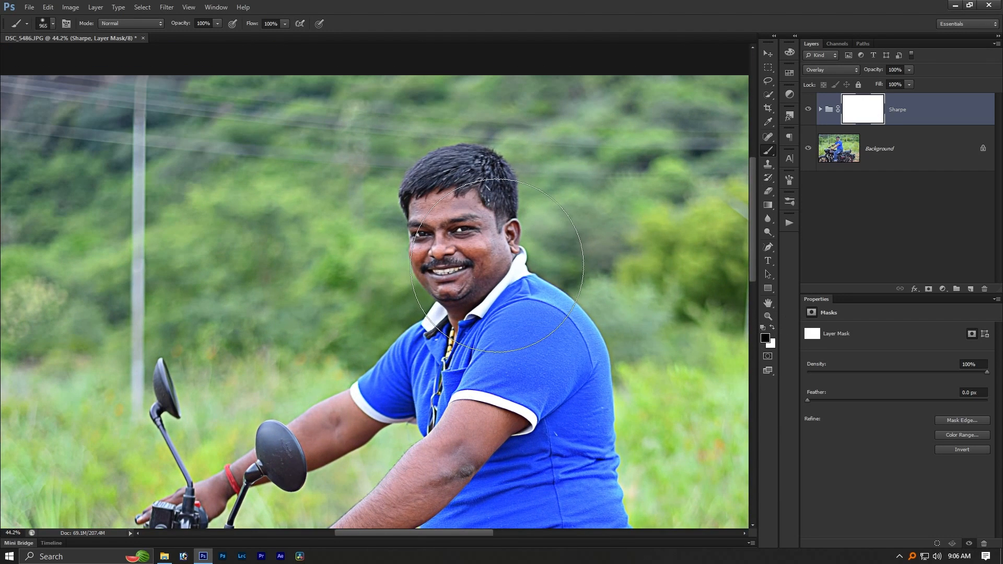
alt+right_click(497, 266)
click(460, 241)
mouse_move(503, 430)
mouse_down()
mouse_move(495, 217)
mouse_move(331, 329)
mouse_up()
alt+right_click(206, 300)
click(189, 281)
mouse_move(292, 229)
mouse_down()
mouse_move(321, 210)
mouse_move(324, 244)
mouse_up()
drag(563, 347, 526, 156)
scroll(436, 215, down, 3)
alt+right_click(400, 248)
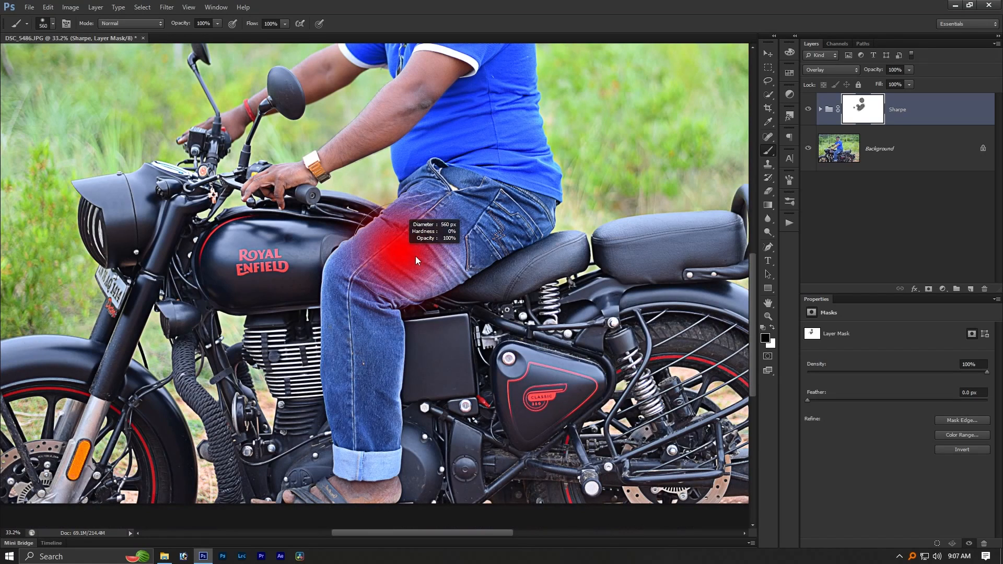
- Check the masked man against the sharpened motorcycle, hiding and showing the Sharpe group
drag(466, 178, 464, 335)
drag(478, 164, 515, 327)
scroll(517, 328, up, 5)
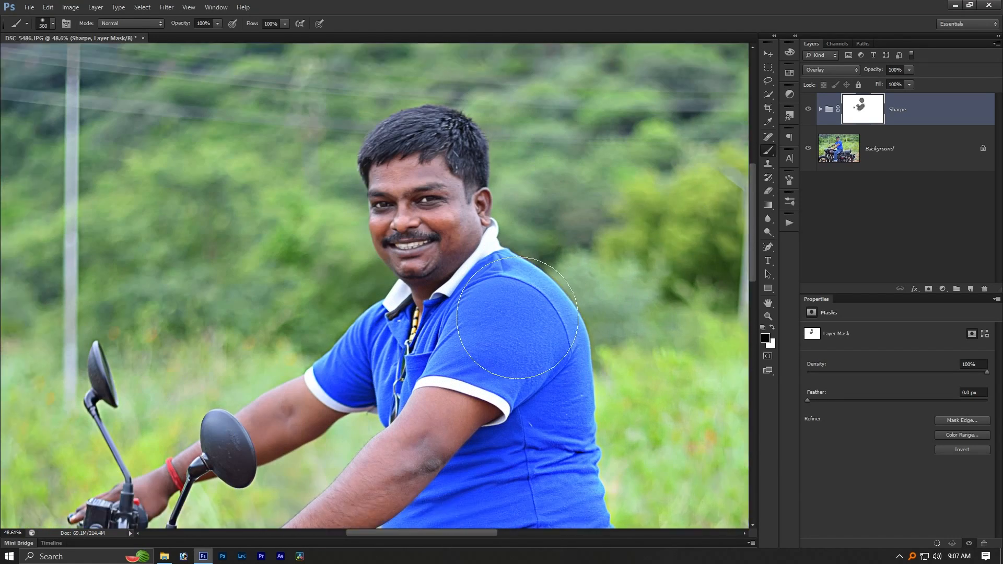
click(809, 110)
click(809, 109)
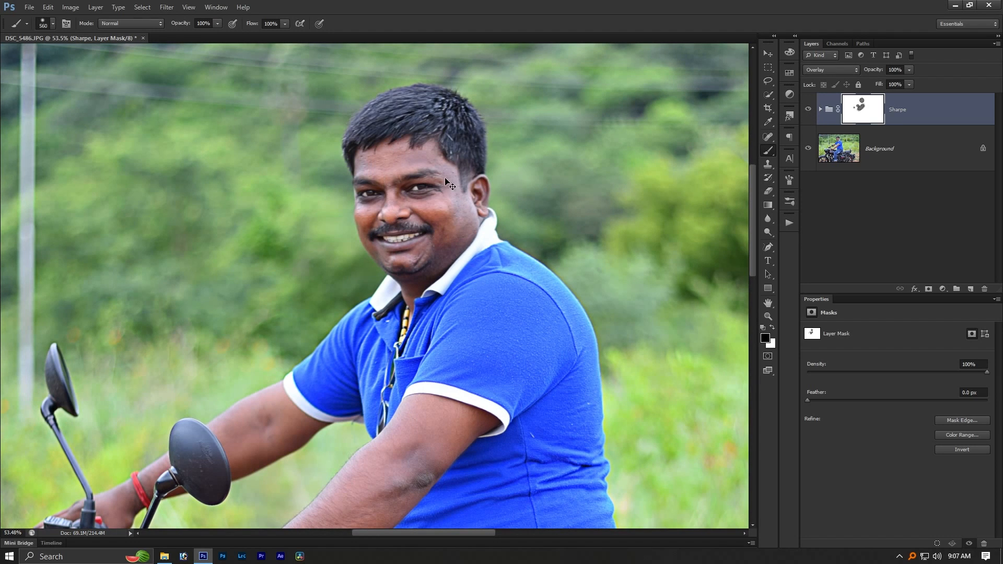
scroll(445, 180, down, 5)
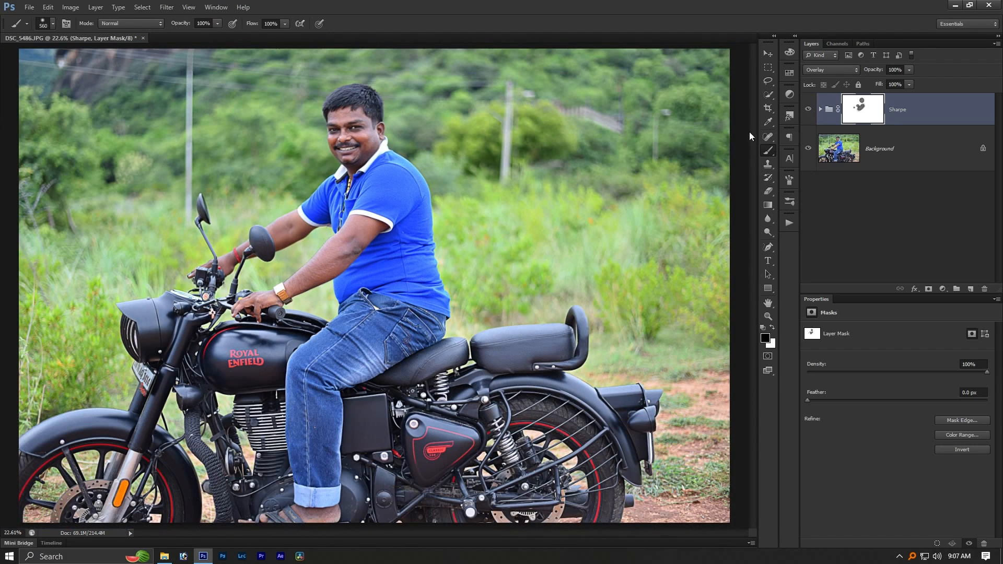
- Examine the sharpened fuel tank, engine and front wheel up close, leave the group's mask for the image, and view the whole photo
click(808, 110)
click(808, 111)
key(v)
scroll(199, 397, up, 3)
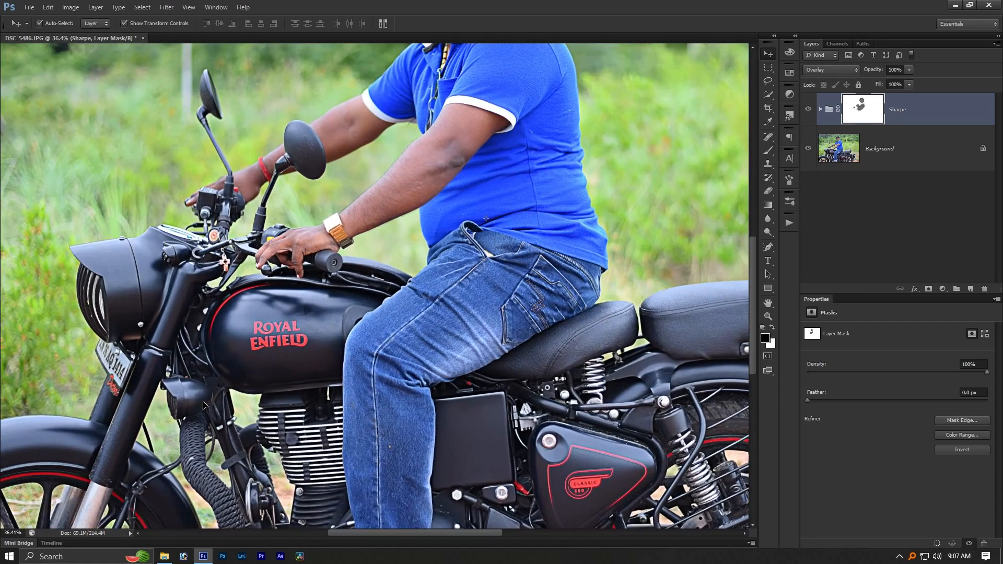
drag(235, 434, 371, 248)
scroll(363, 260, up, 2)
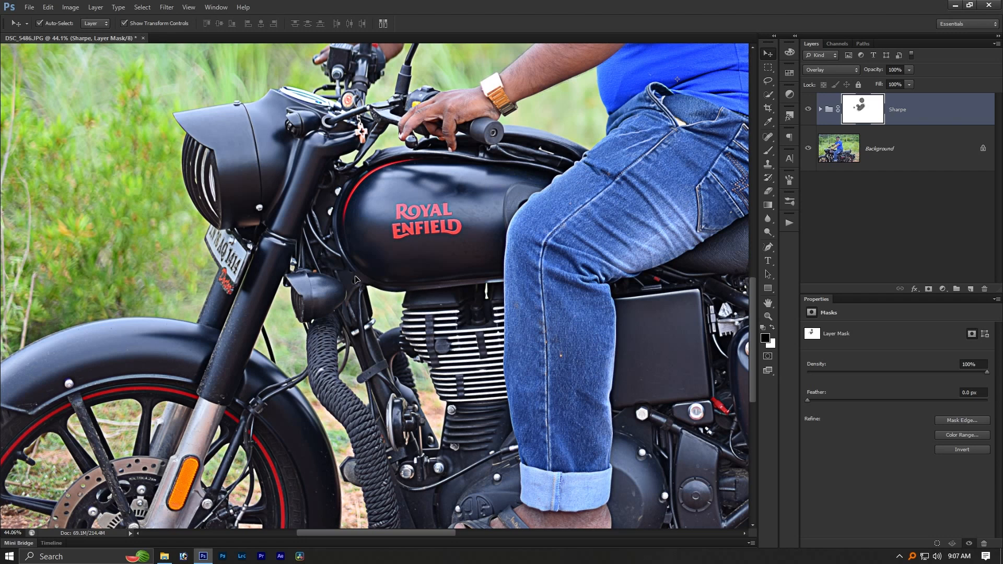
key(ctrl+2)
key(ctrl+0)
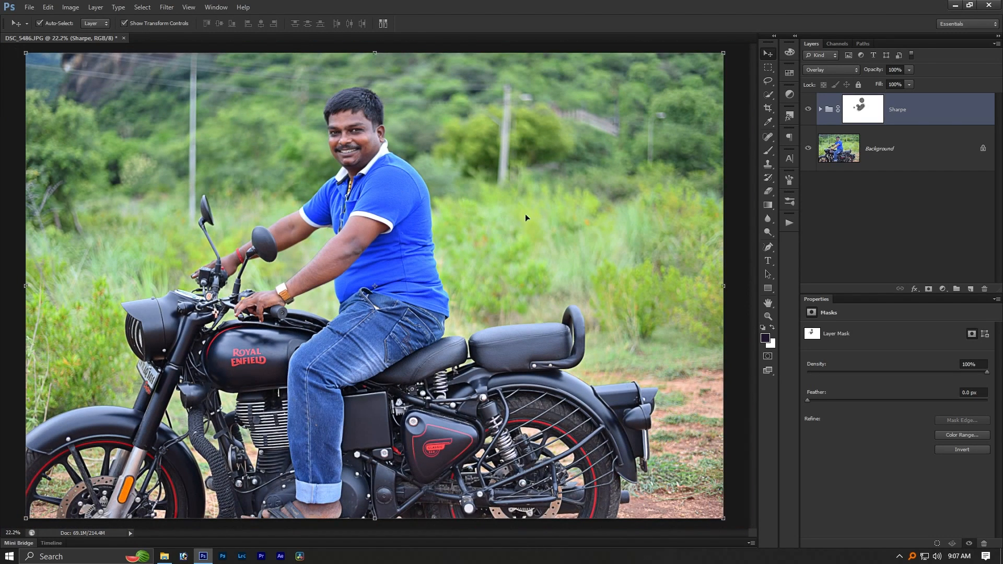
- Compare the photo with the masked Sharpe group hidden and shown, inspecting the rear and front wheels up close
click(809, 110)
click(809, 110)
click(809, 110)
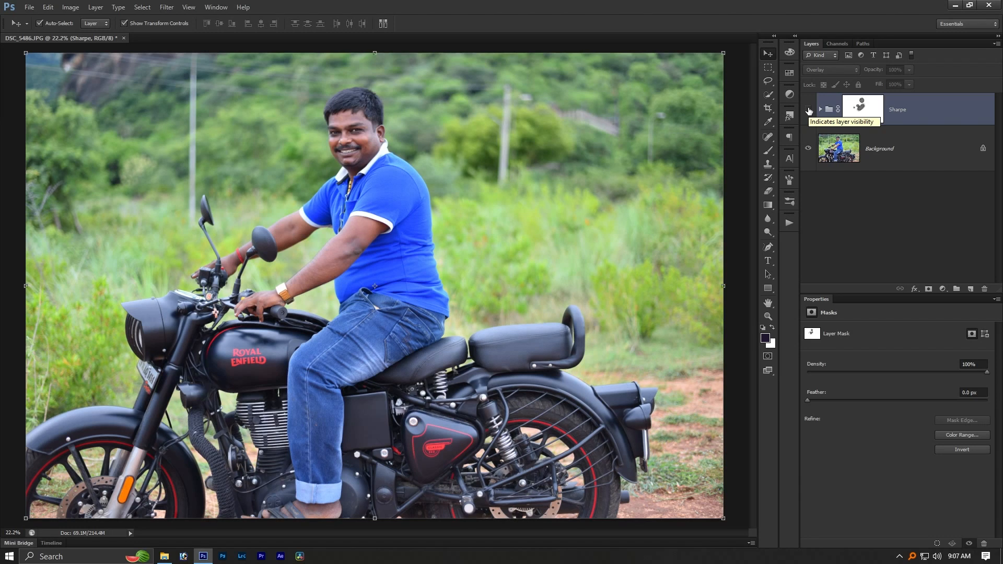
click(809, 111)
scroll(515, 462, up, 3)
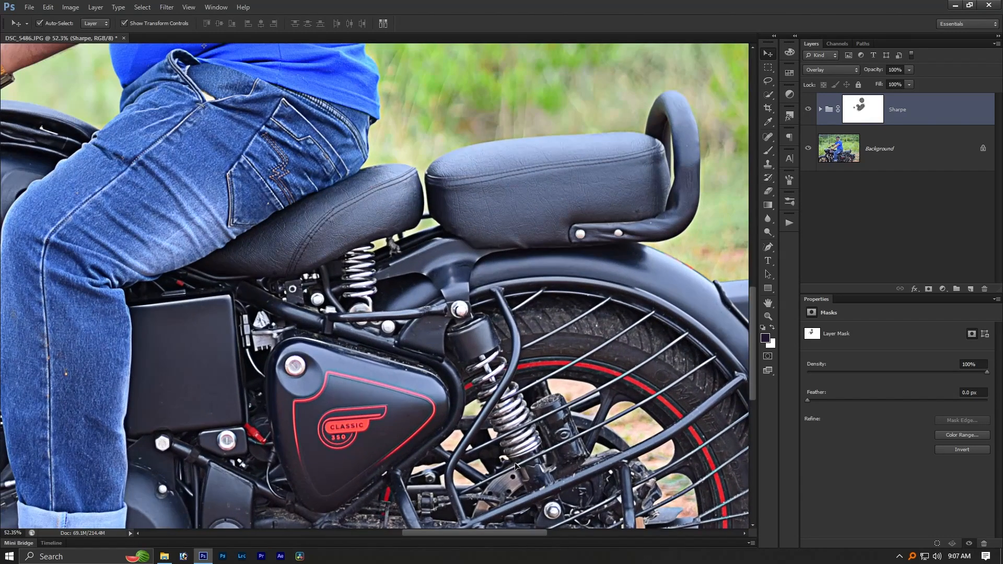
drag(611, 476, 555, 361)
drag(61, 402, 724, 402)
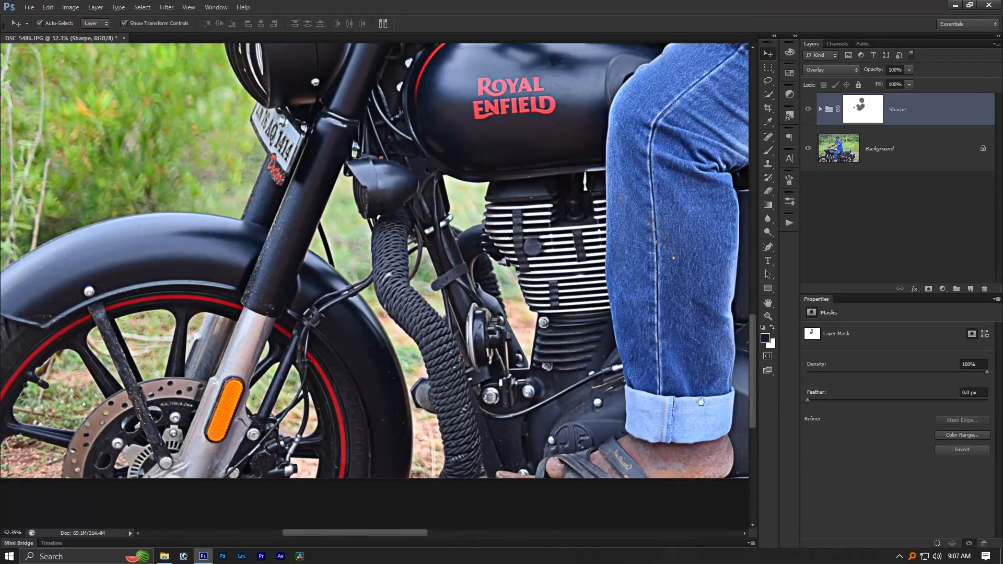
drag(395, 360, 458, 407)
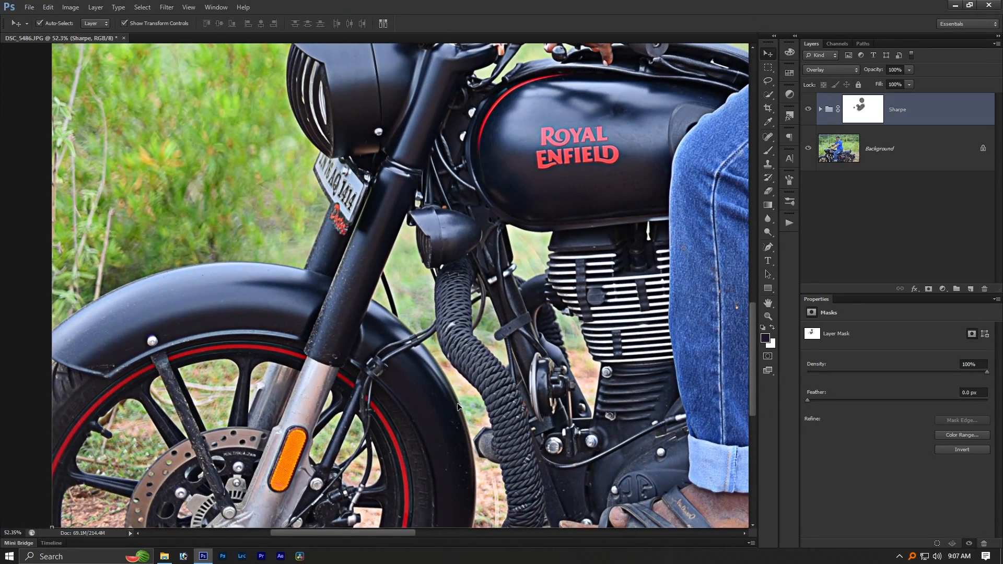
key(ctrl+0)
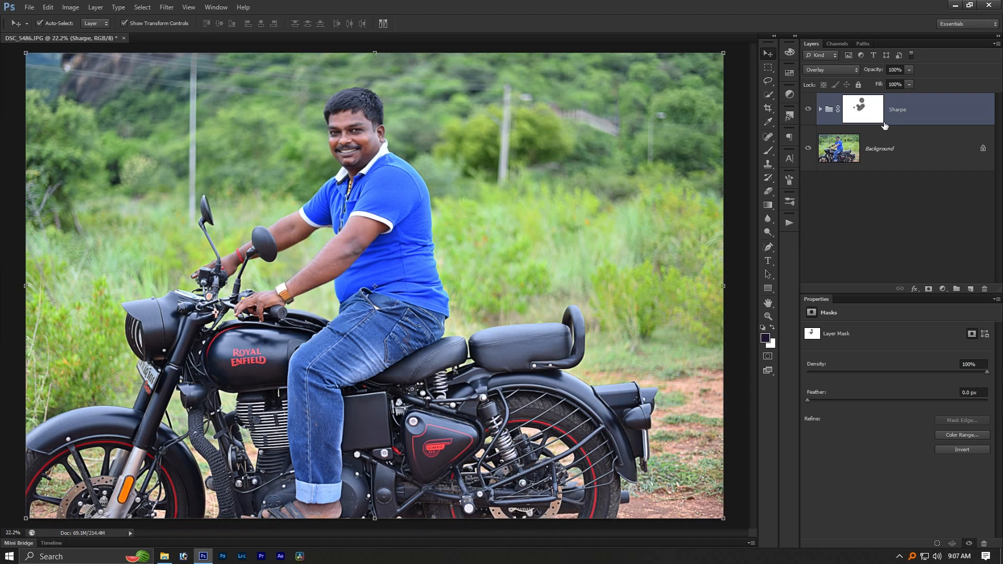
click(806, 111)
click(805, 112)
click(804, 113)
click(804, 112)
- Open DSC_5301 from the Editing folder in Photoshop and adjust its tones with Curves
key(alt+Tab)
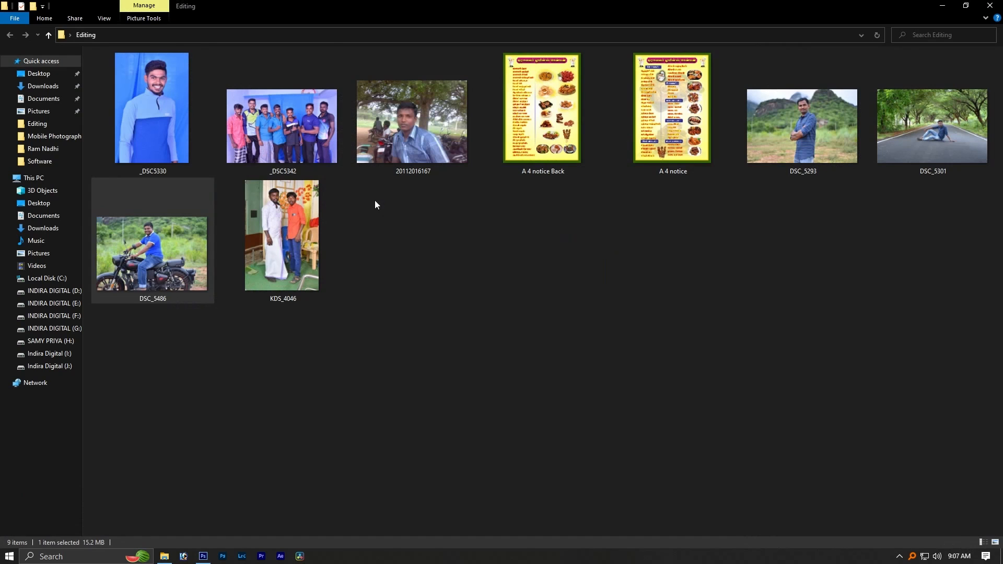
click(595, 293)
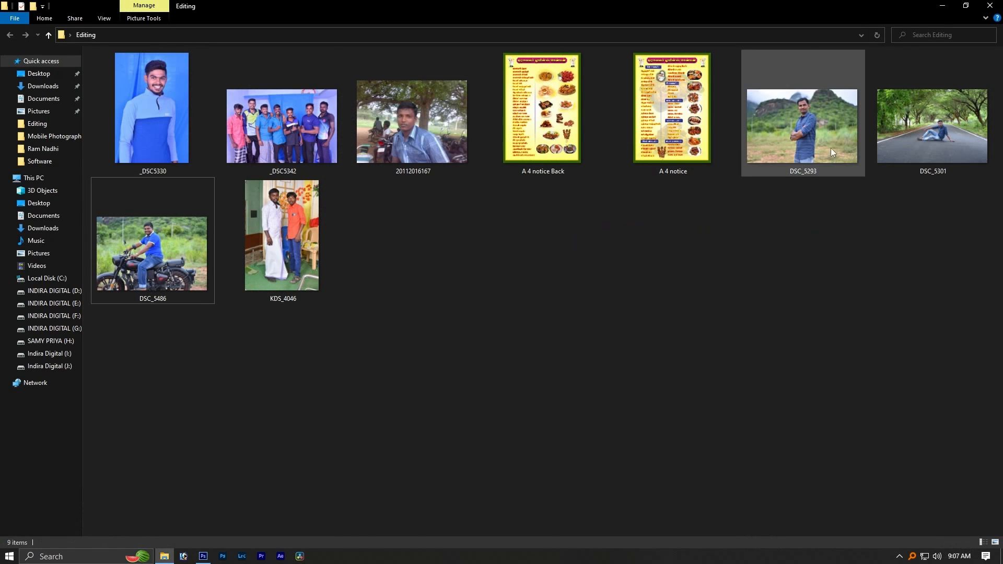
drag(913, 140, 925, 245)
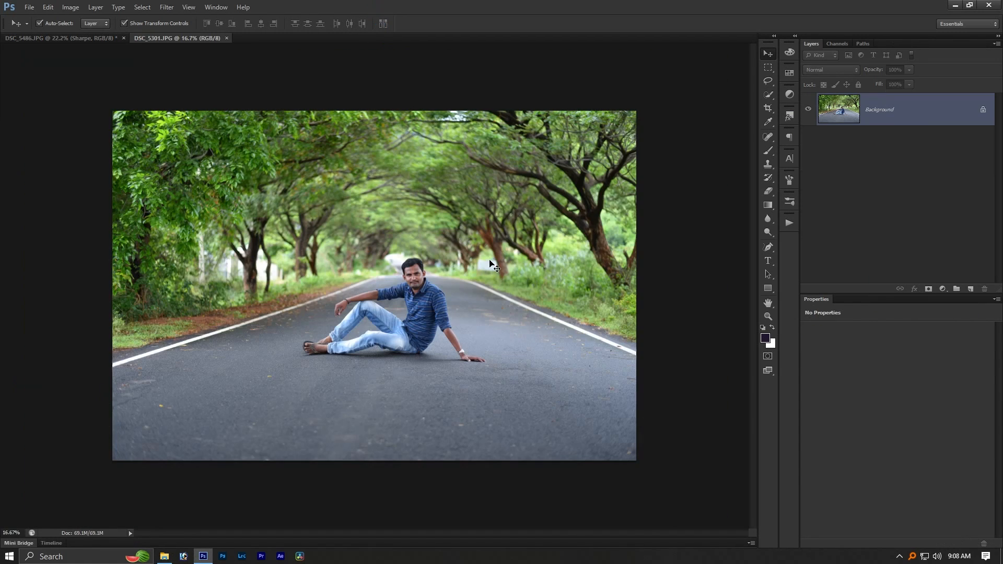
key(ctrl+m)
click(616, 197)
key(Return)
- Examine the foliage, road and the seated man's face in the unsharpened DSC_5301 photo
scroll(282, 212, up, 7)
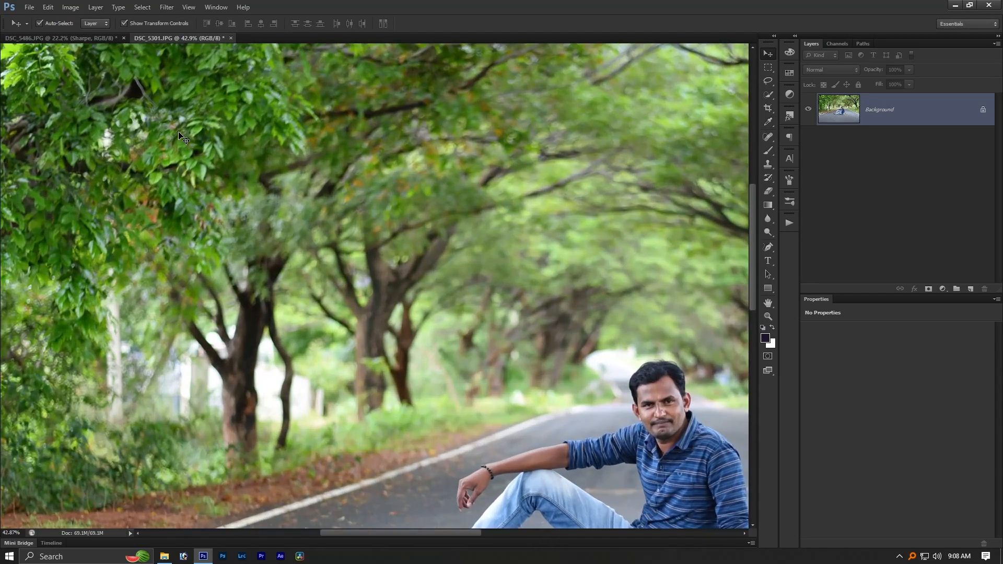
drag(179, 133, 333, 245)
scroll(373, 260, down, 2)
drag(536, 352, 311, 116)
scroll(459, 227, up, 3)
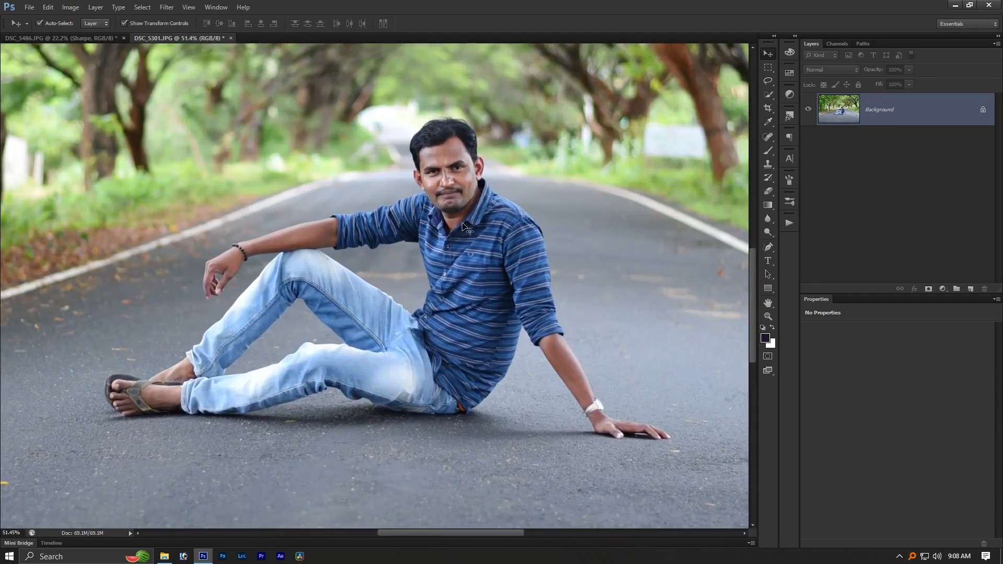
scroll(467, 230, up, 4)
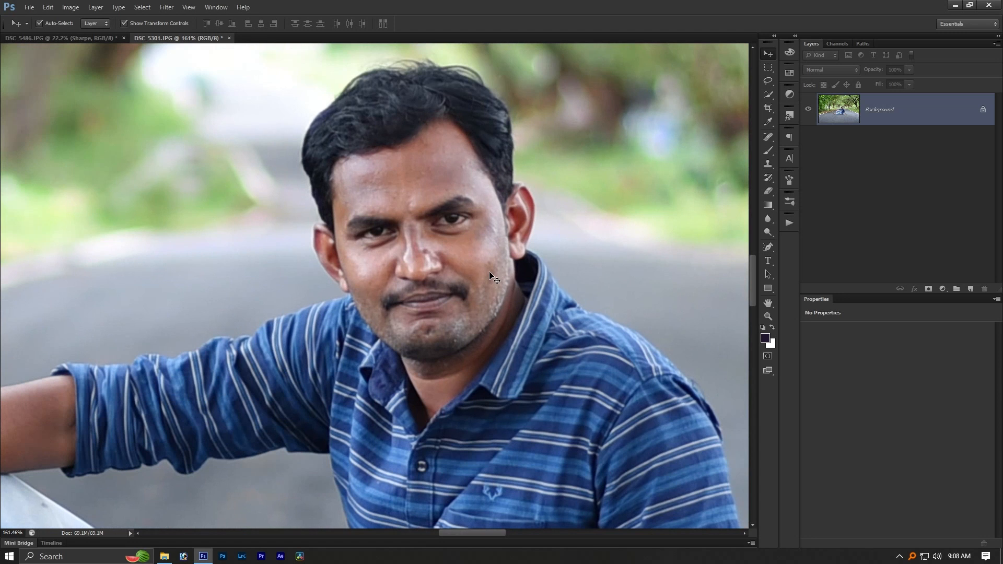
scroll(492, 277, down, 2)
scroll(492, 277, down, 4)
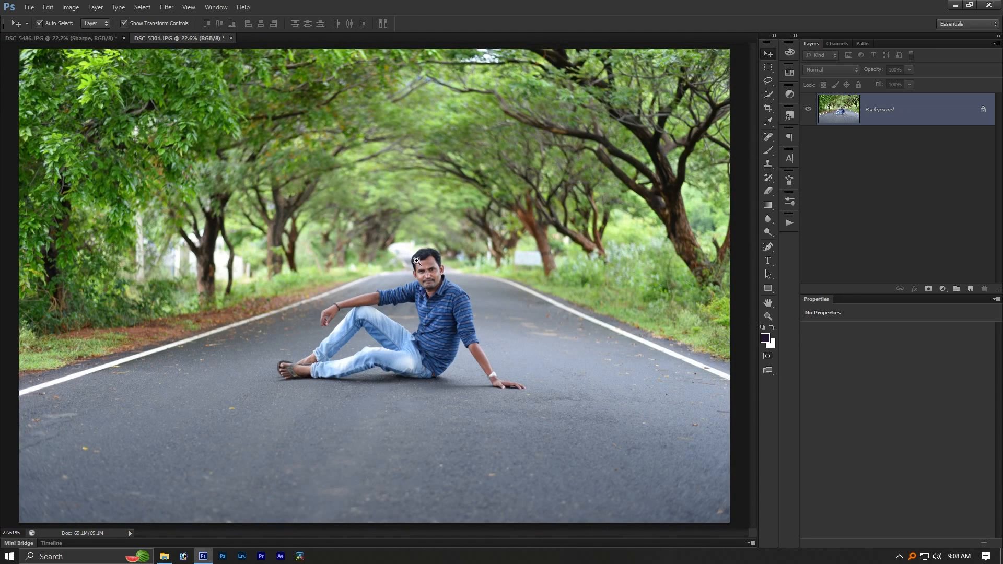
scroll(456, 273, up, 5)
scroll(395, 352, up, 1)
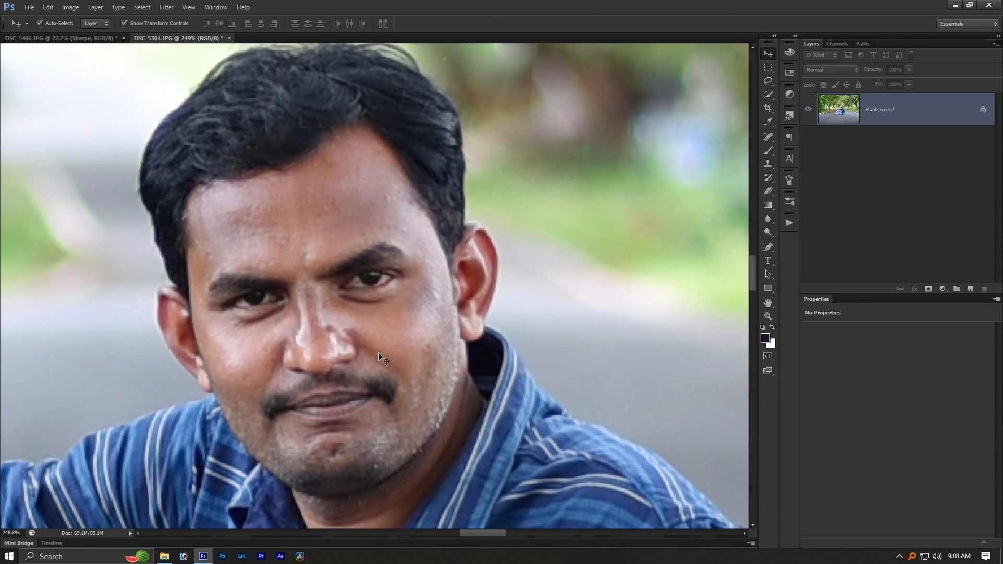
scroll(345, 340, down, 1)
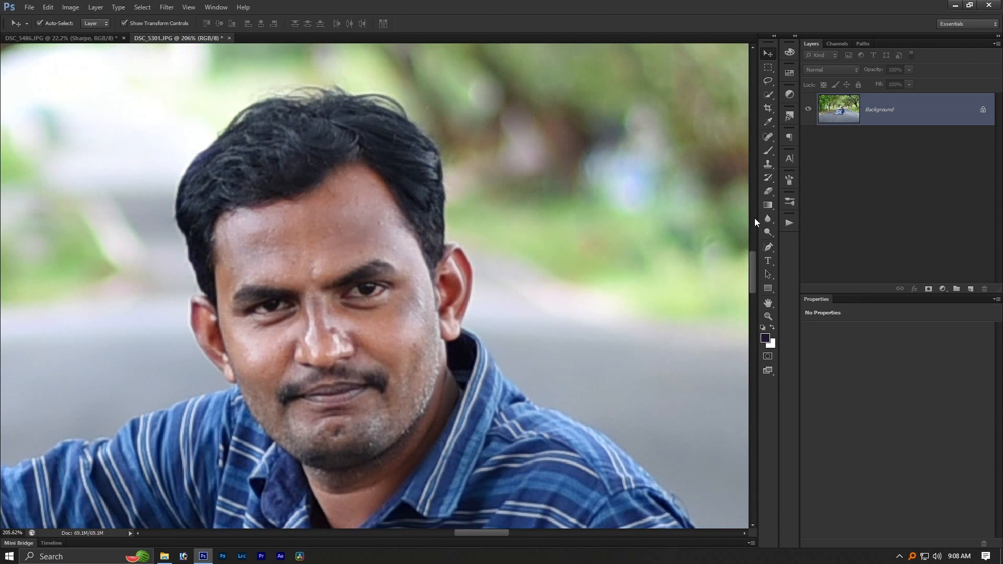
- Display the saved actions, switching Button Mode off and back on
click(789, 224)
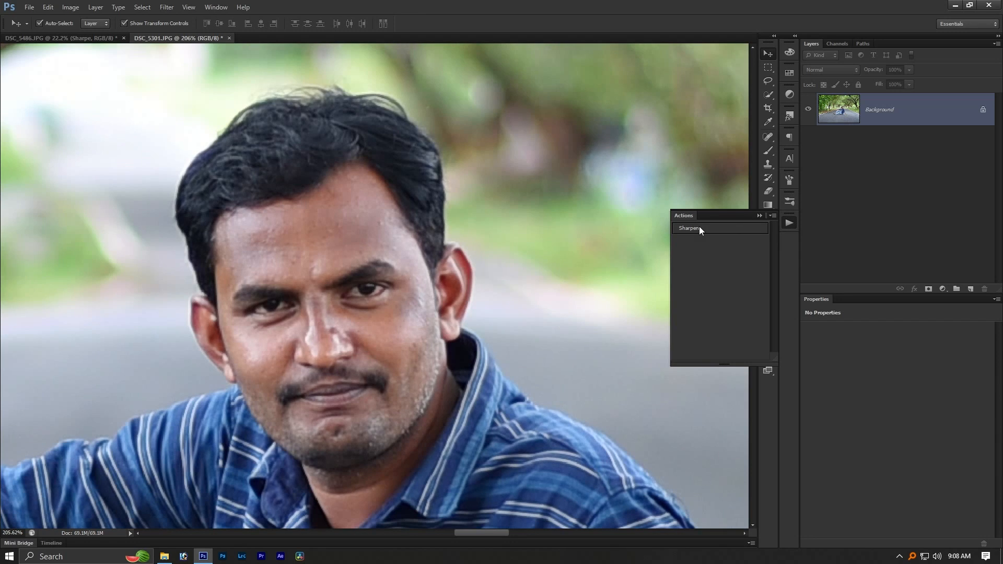
click(771, 215)
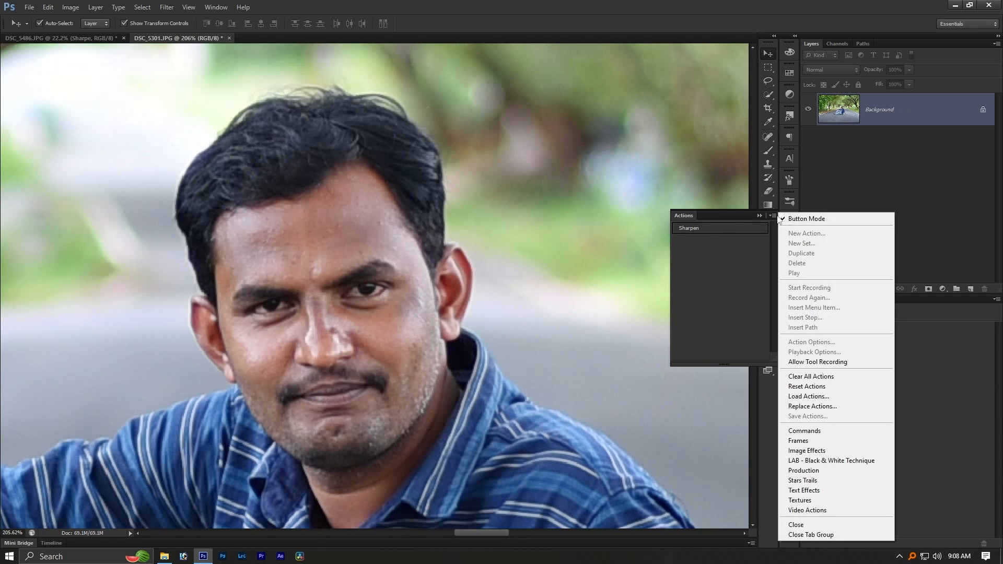
click(807, 217)
click(771, 215)
click(796, 219)
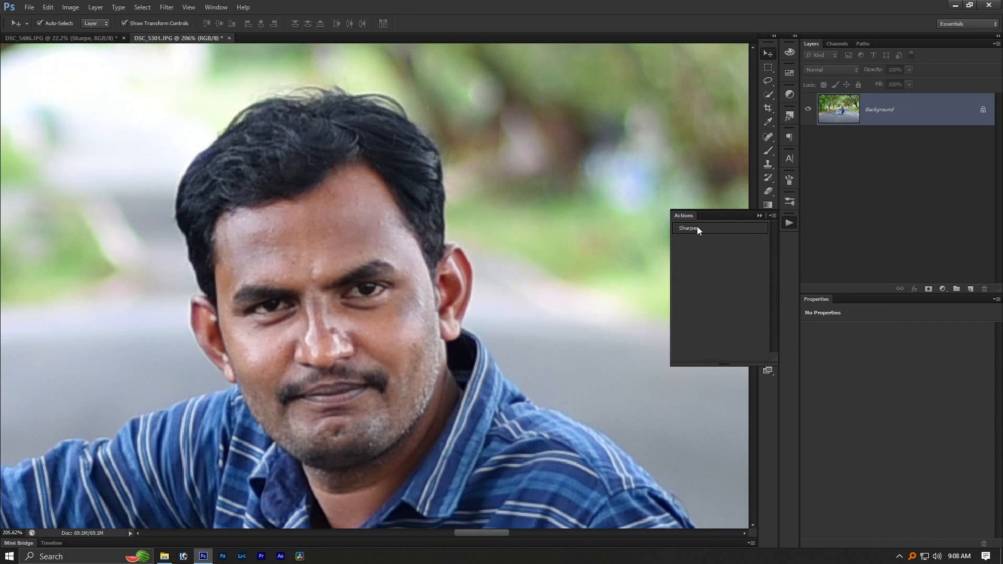
- Run the Sharpen action on DSC_5301 with a Gaussian Blur radius of 1.7 pixels
click(697, 228)
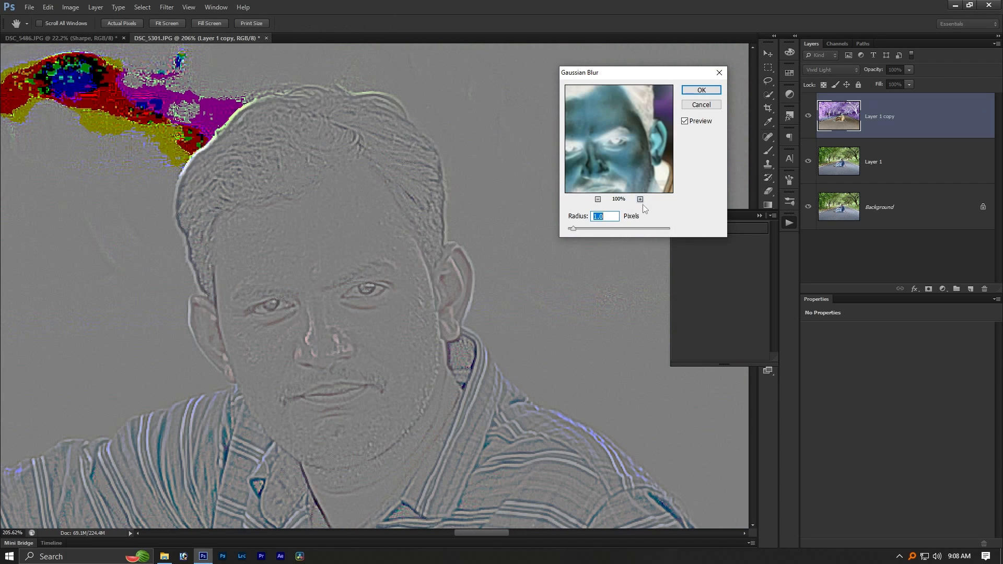
key(Up)
key(Up)
key(Up)
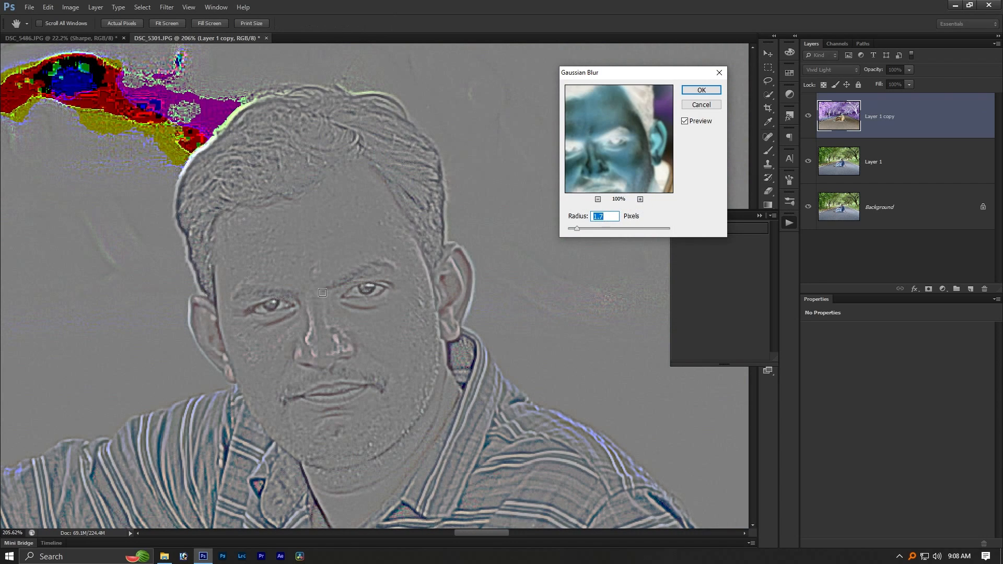
click(685, 121)
click(685, 121)
click(701, 91)
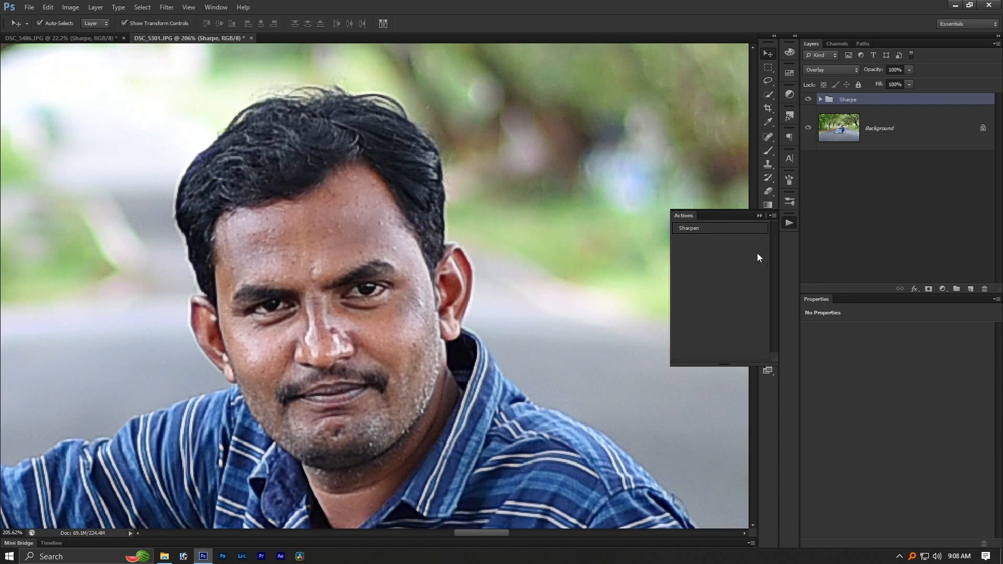
- Compare the man's face and shirt with the Sharpe group hidden and shown, and inspect the group's Layer 1 copy
scroll(412, 191, down, 3)
click(808, 100)
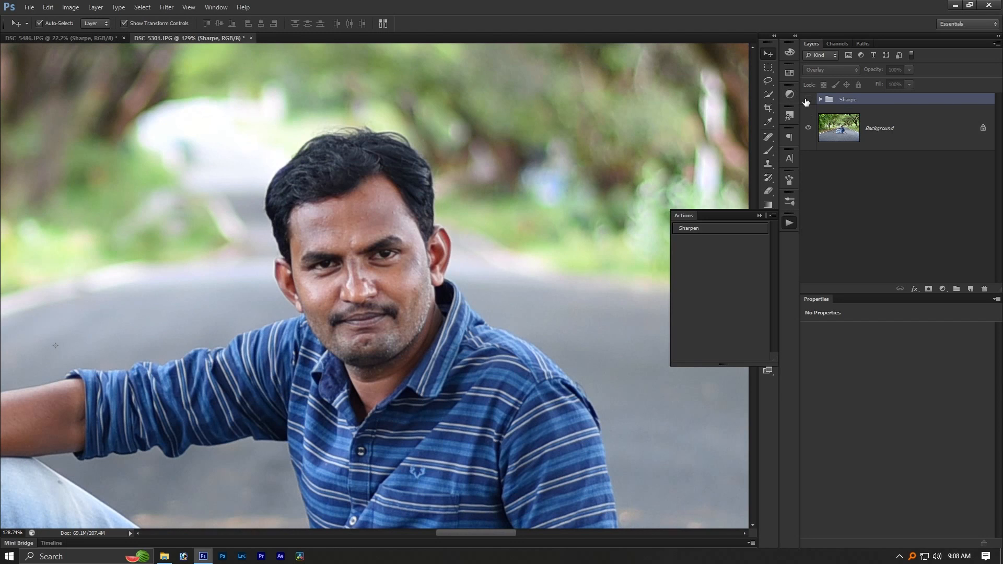
click(807, 100)
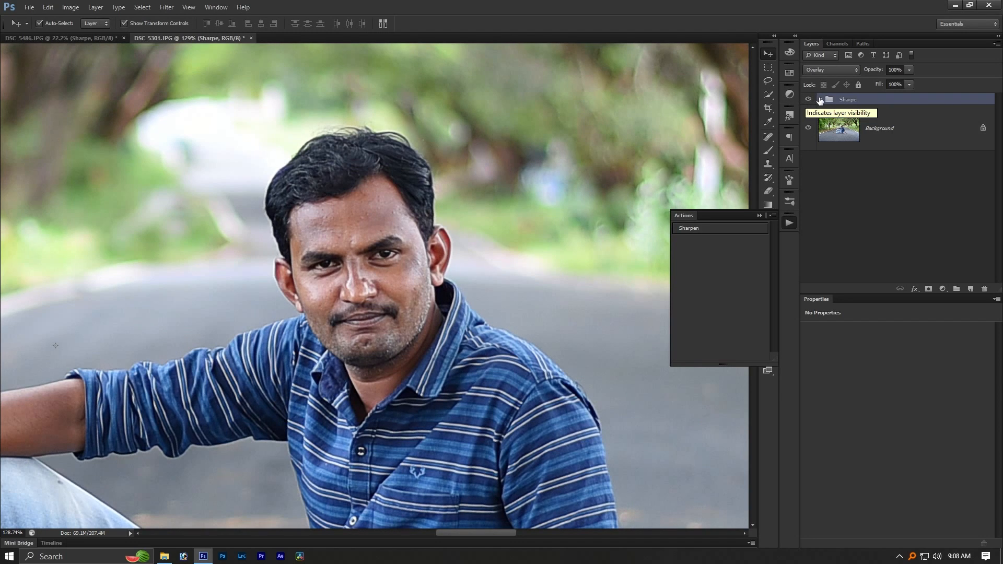
click(820, 100)
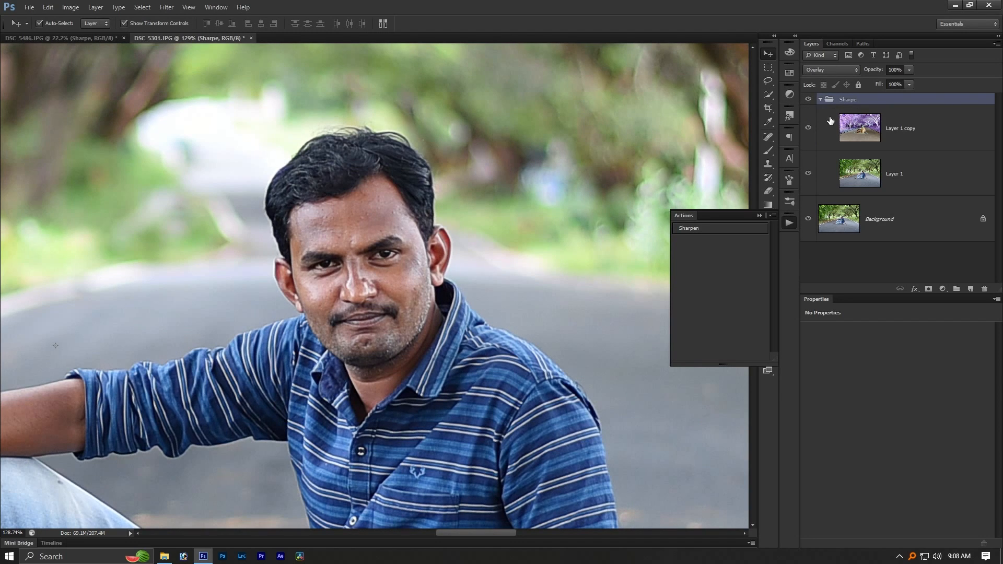
click(862, 137)
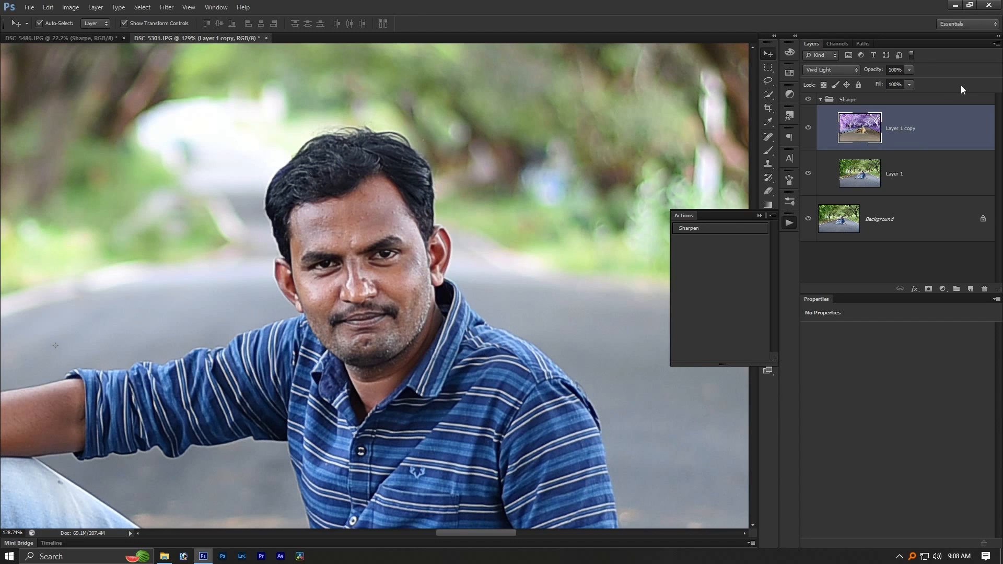
click(790, 224)
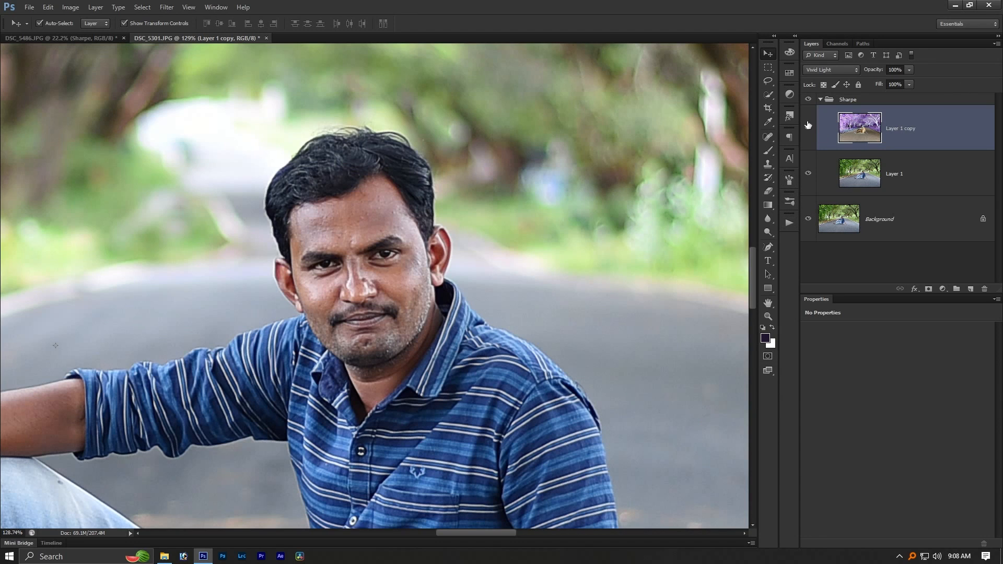
click(821, 99)
- Inspect the sharpening on the tree foliage and the seated man against the whole photo
scroll(445, 176, down, 4)
key(ctrl+0)
scroll(157, 114, up, 5)
scroll(157, 113, up, 1)
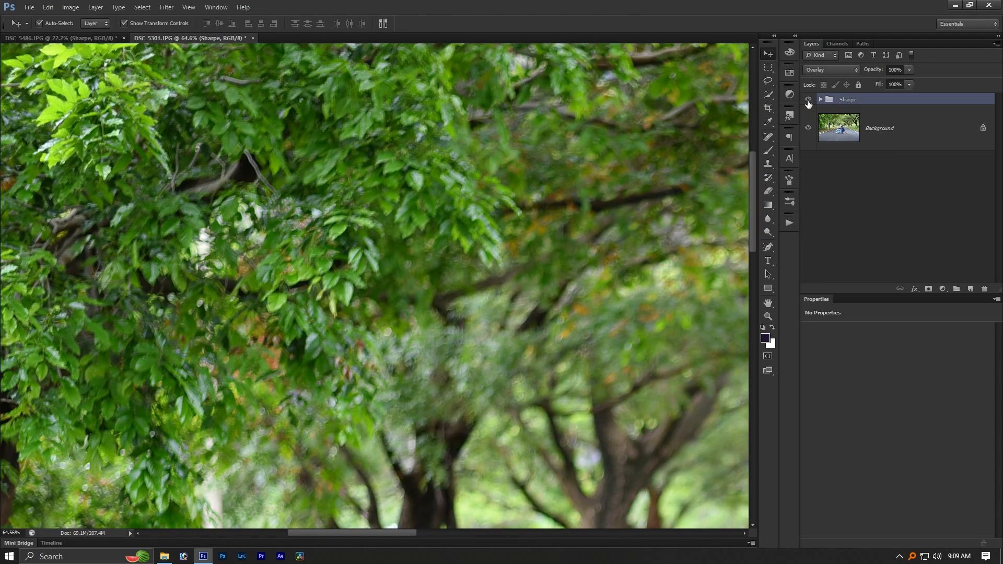
key(ctrl+0)
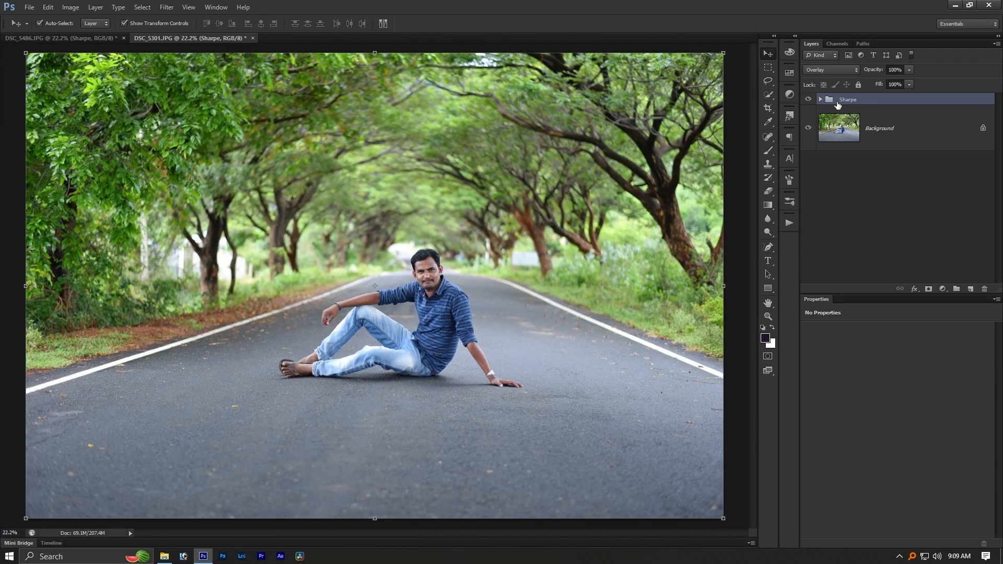
scroll(423, 272, up, 10)
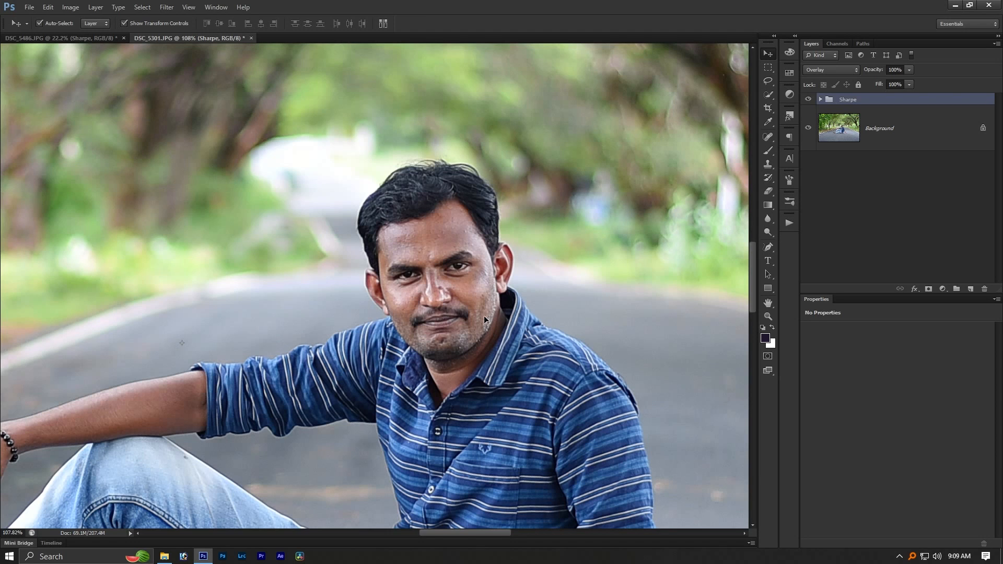
key(ctrl+0)
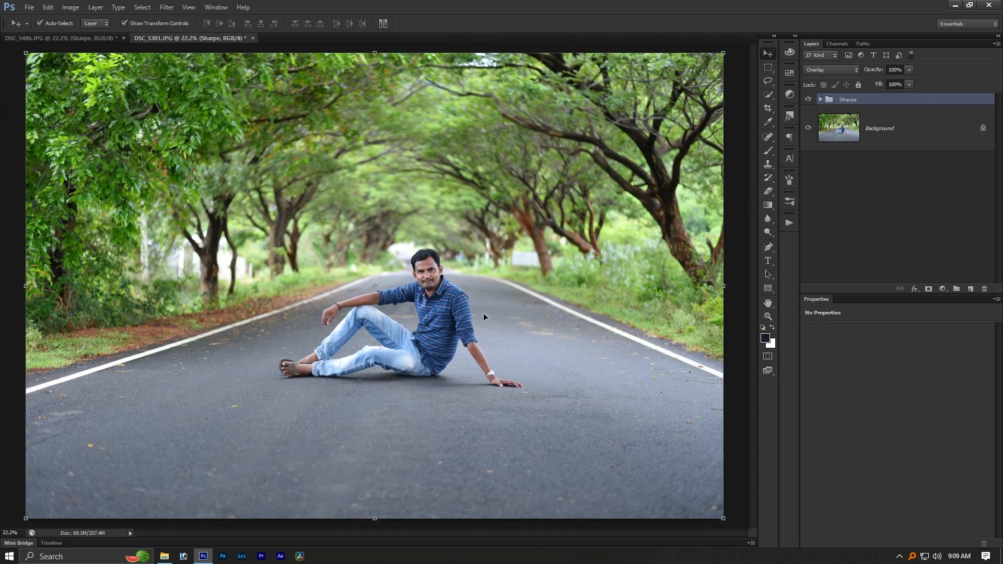
- Duplicate the Sharpe group and apply a 7.0-pixel Gaussian Blur to Layer 1 copy inside the duplicate
key(ctrl+j)
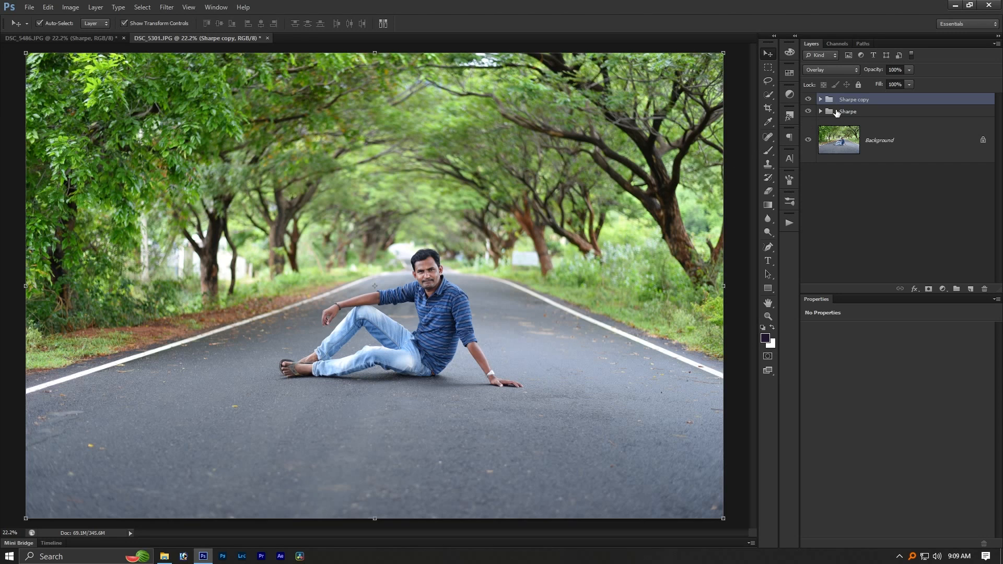
click(821, 100)
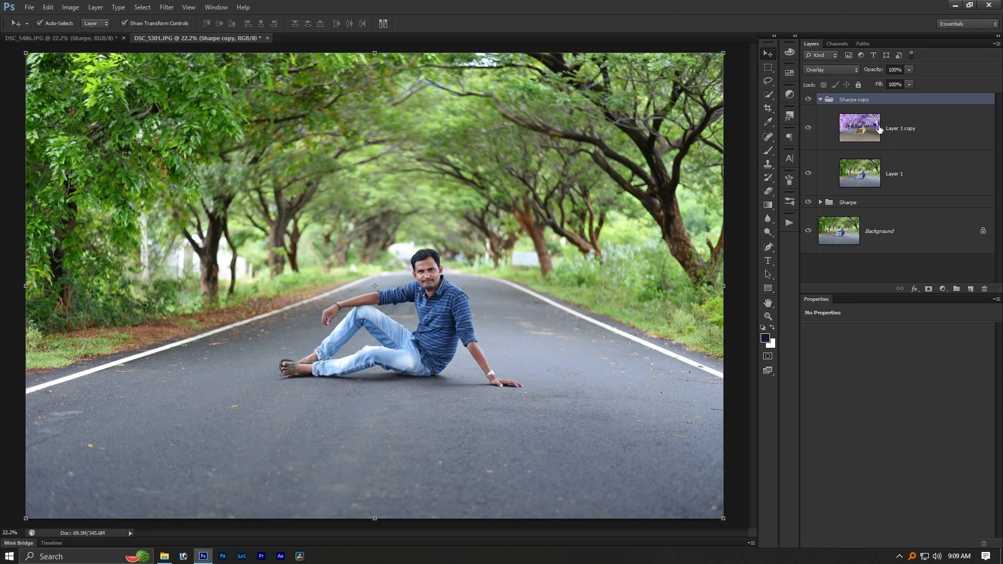
click(881, 146)
key(ctrl+alt+f)
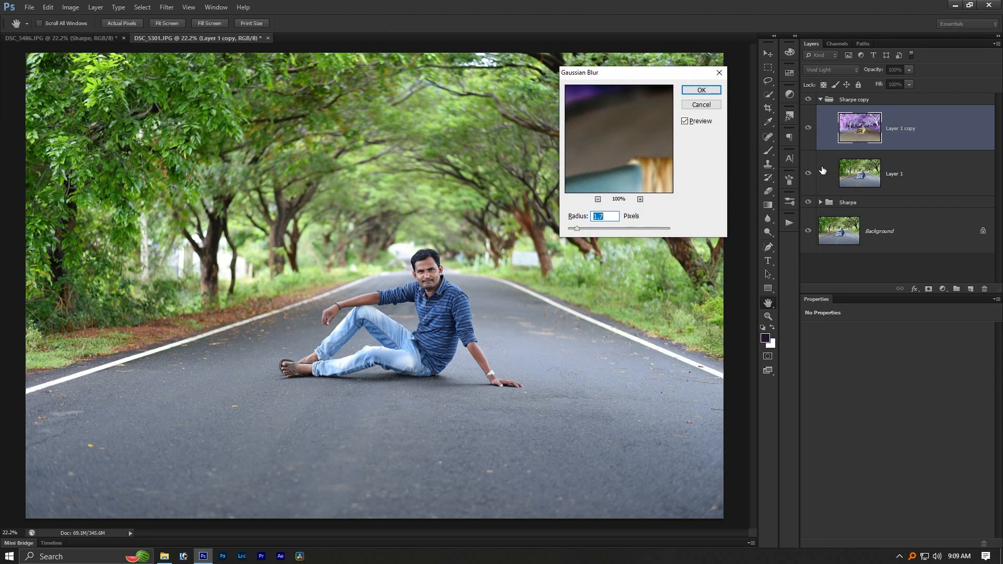
drag(619, 227, 590, 228)
key(Up)
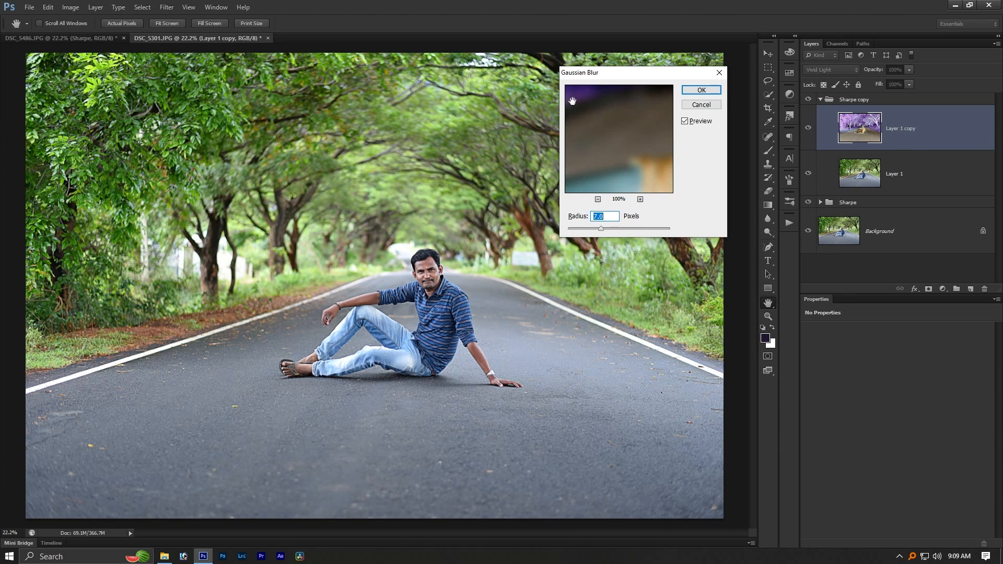
click(684, 122)
click(702, 90)
click(820, 100)
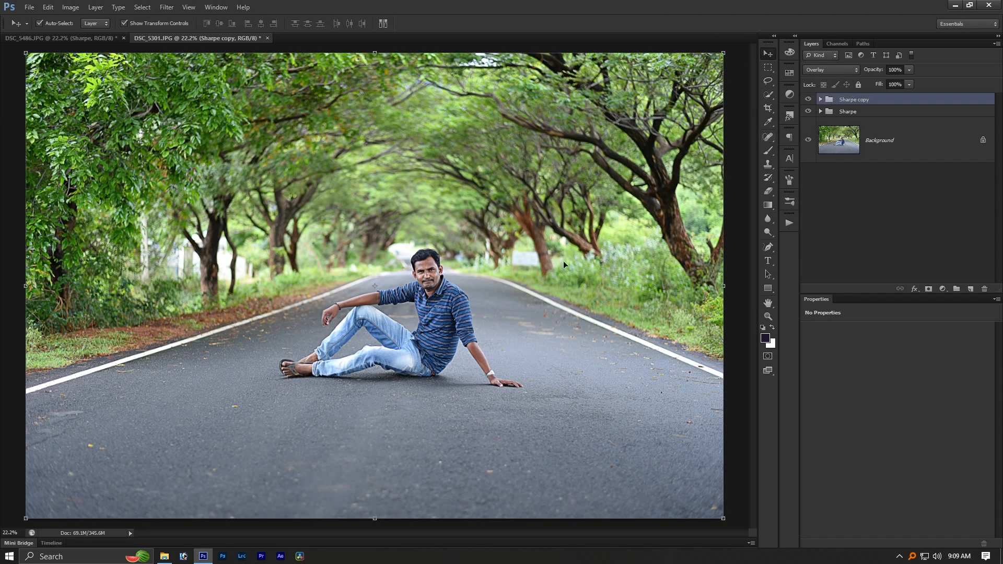
- Add a layer mask to the Sharpe copy group and paint out the effect over the seated man with an 837-pixel brush
drag(434, 269, 513, 354)
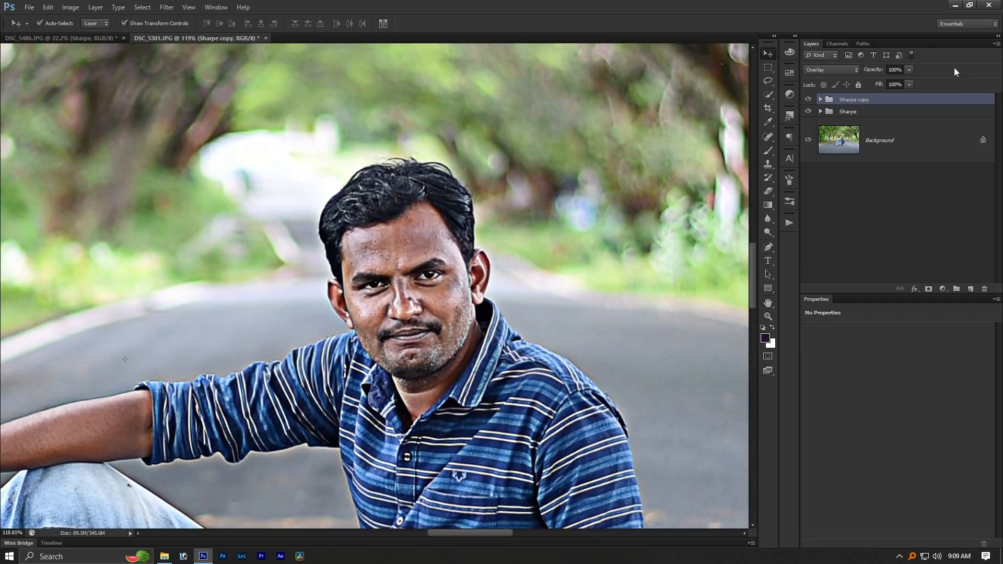
click(929, 289)
key(ctrl+0)
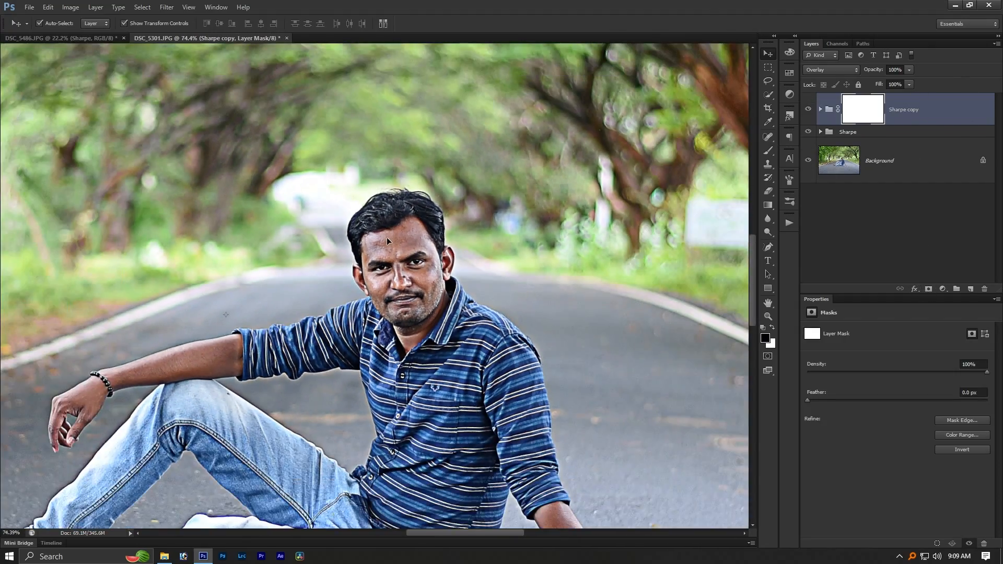
scroll(418, 251, down, 2)
key(b)
scroll(399, 304, down, 2)
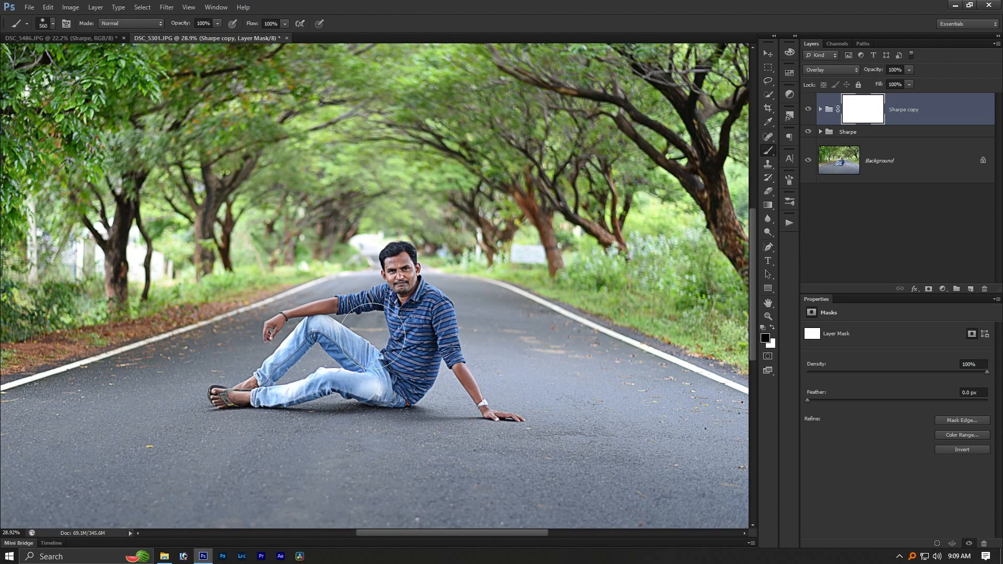
right_click(369, 333)
click(415, 305)
drag(382, 291, 404, 301)
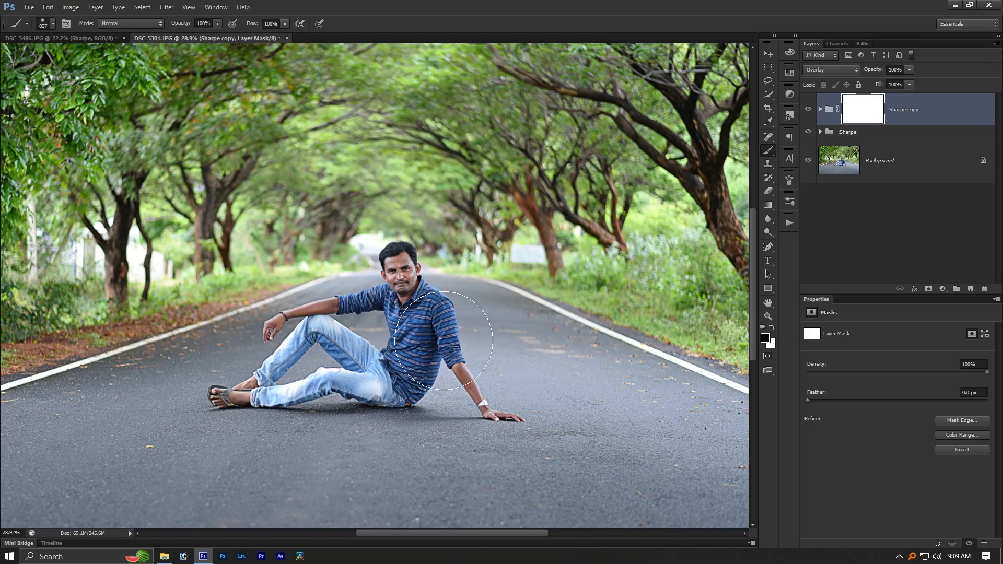
drag(503, 368, 391, 339)
- Inspect the foliage and compare the whole photo with both Sharpe groups hidden and shown
scroll(394, 341, down, 5)
scroll(369, 326, up, 10)
scroll(372, 322, down, 4)
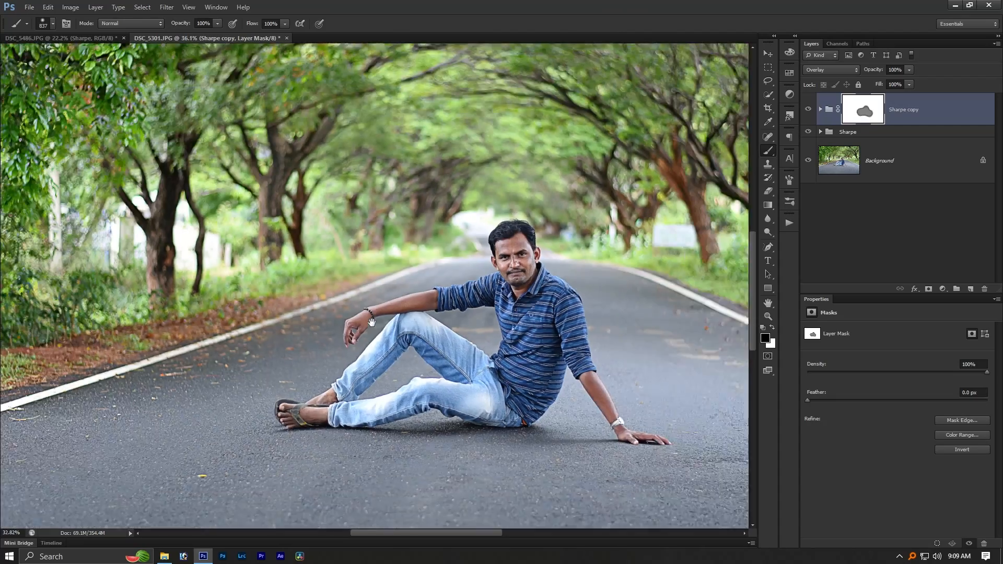
scroll(371, 322, down, 3)
scroll(260, 259, up, 6)
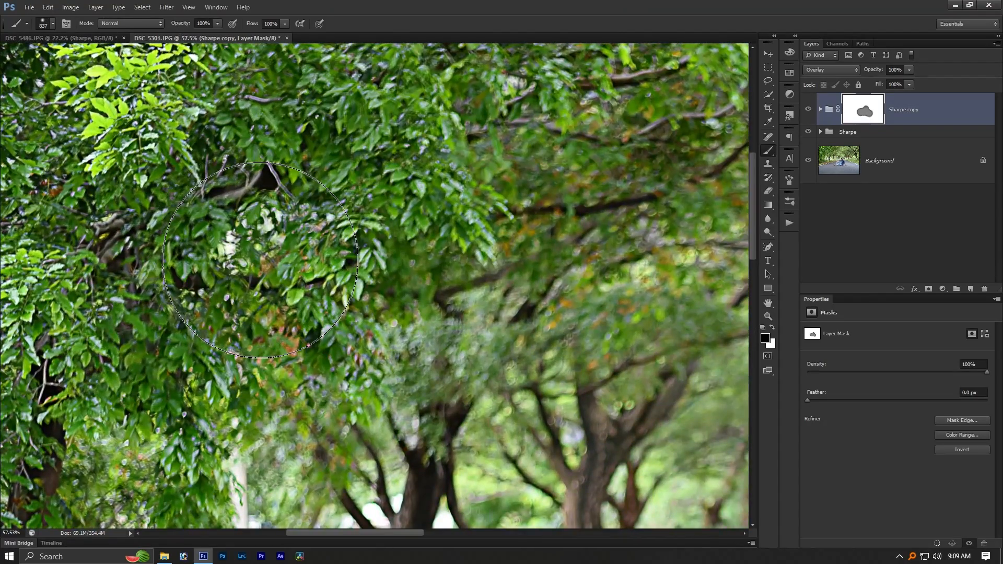
scroll(260, 260, down, 4)
alt+click(808, 161)
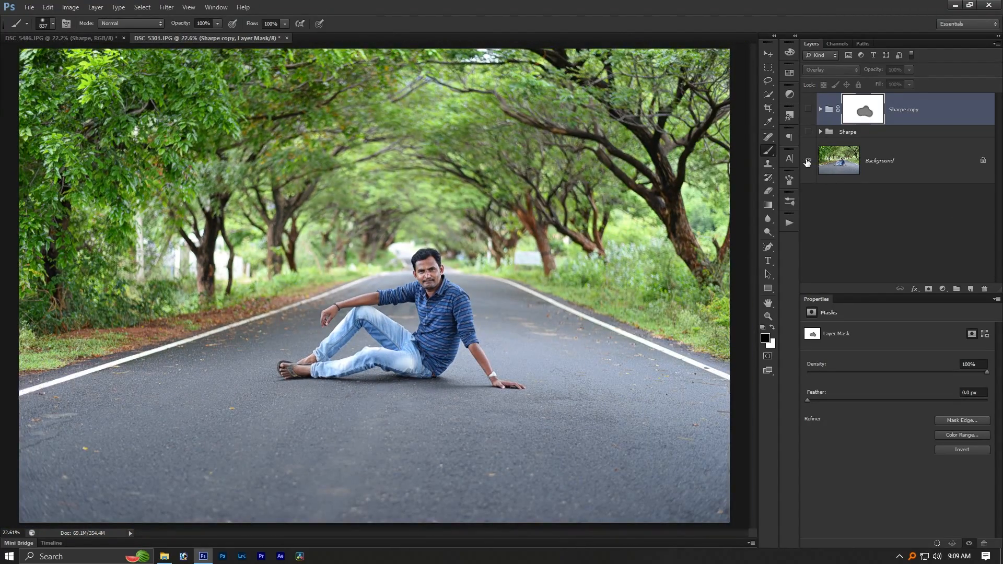
alt+click(808, 161)
alt+click(808, 161)
- Compare the seated man close up with and without both Sharpe groups, ending on the whole photo
scroll(504, 353, up, 5)
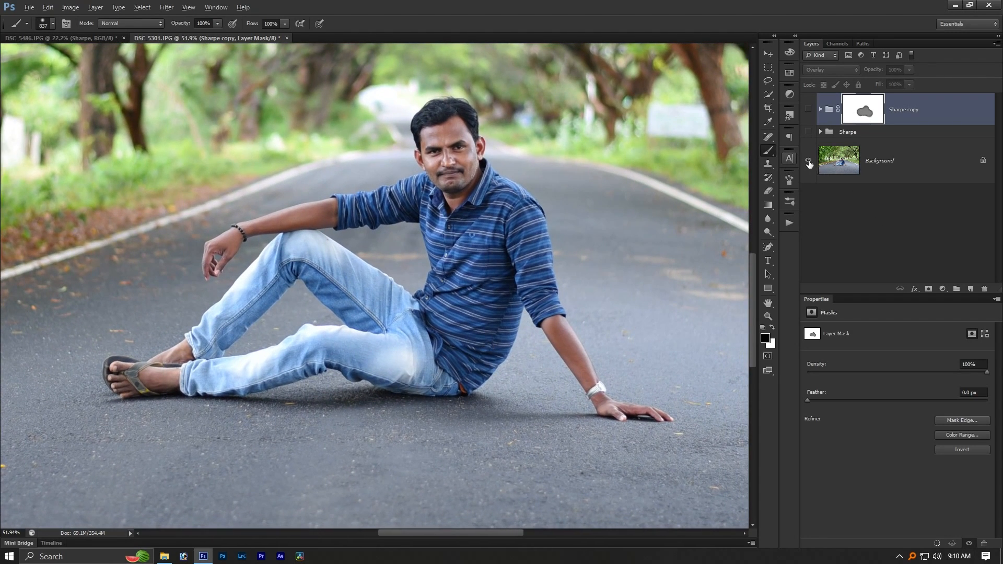
alt+click(807, 161)
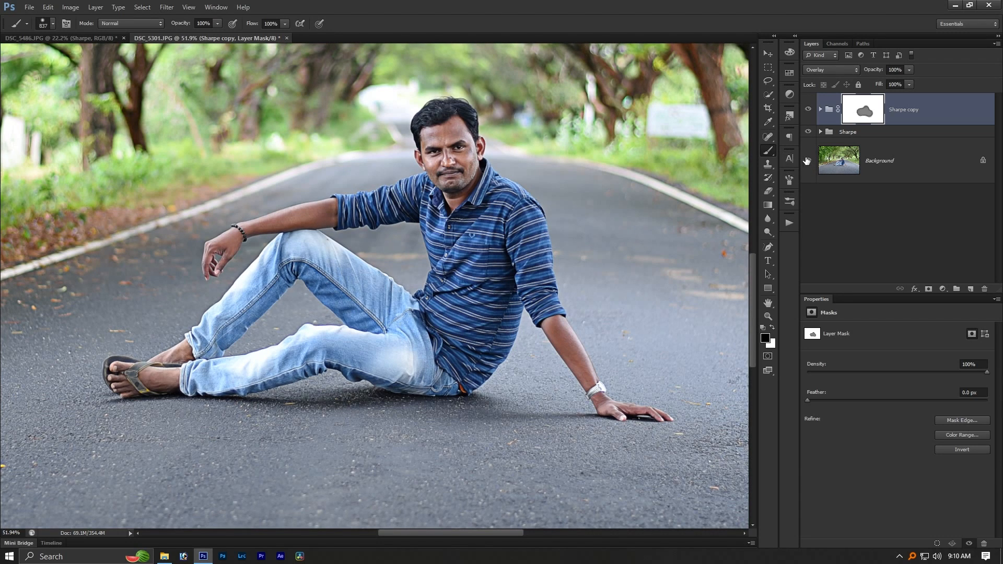
alt+click(808, 161)
alt+click(808, 161)
alt+click(808, 161)
alt+click(808, 162)
drag(447, 155, 497, 209)
scroll(600, 176, down, 1)
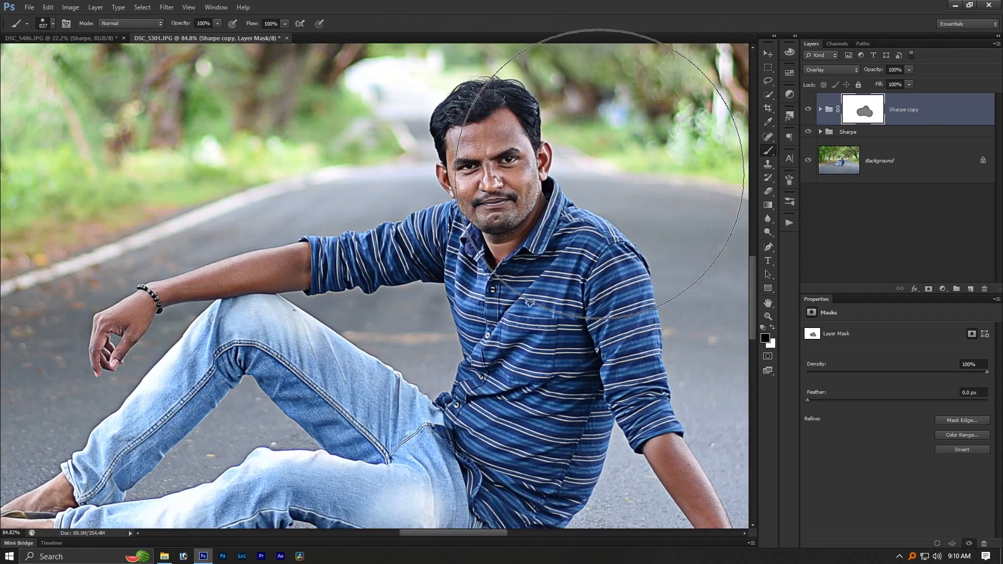
key(ctrl+0)
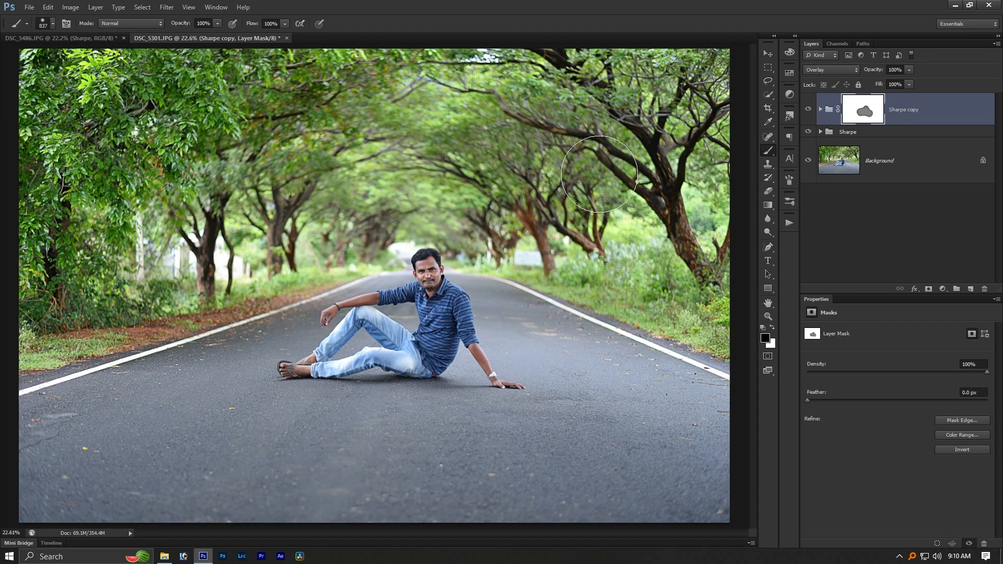
- Open A 4 notice.psd from its folder in Photoshop, keeping its layers editable
key(alt+Tab)
click(698, 115)
drag(691, 145, 459, 5)
key(alt+Tab)
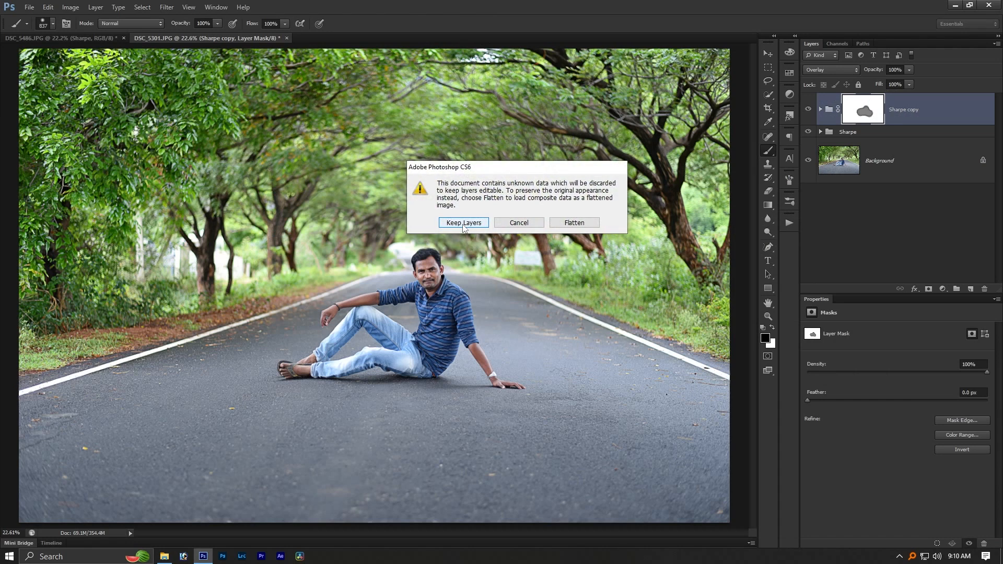
click(457, 221)
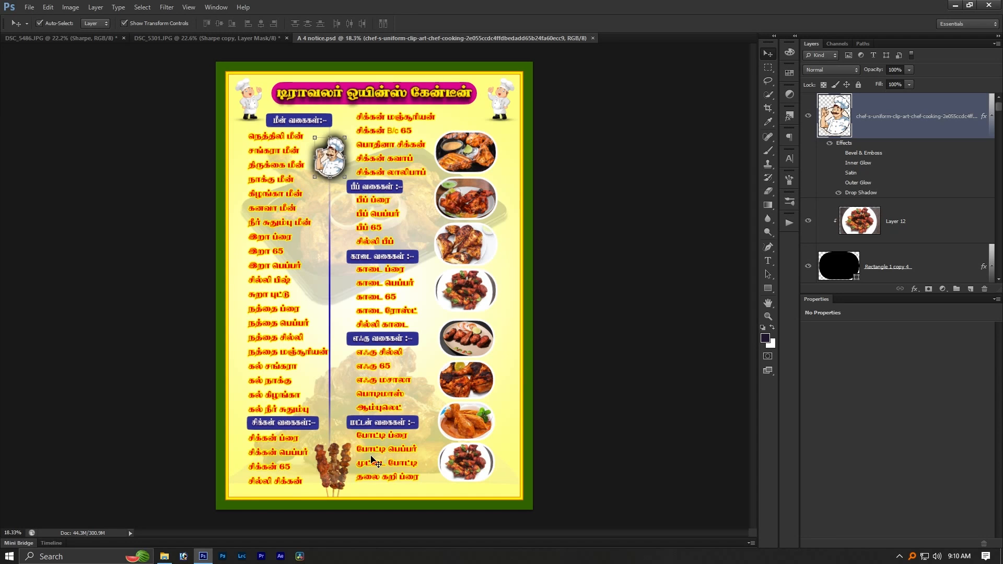
- Capture a full-screen snip with the menu poster on screen and open it in Snip & Sketch
key(shift+super+s)
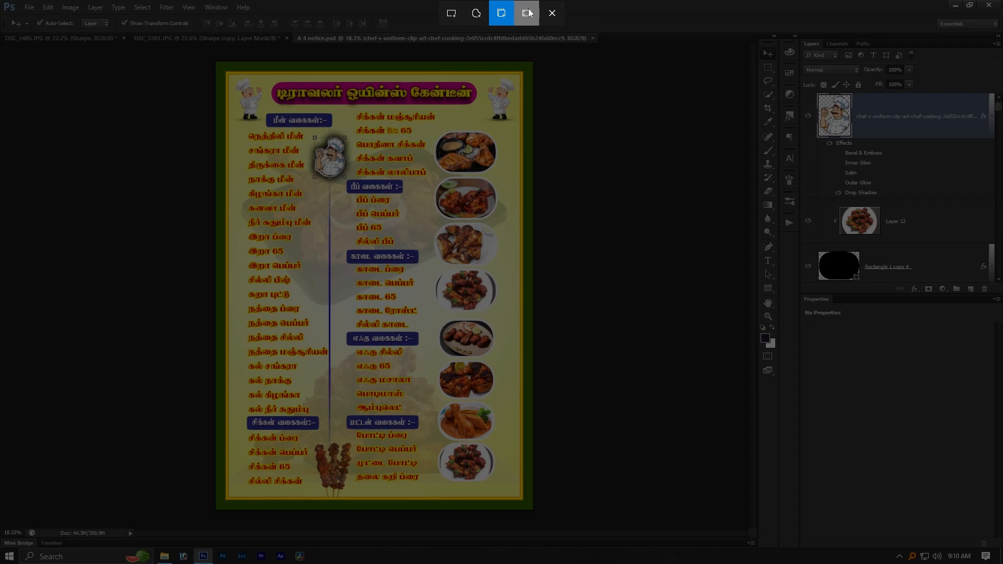
click(529, 13)
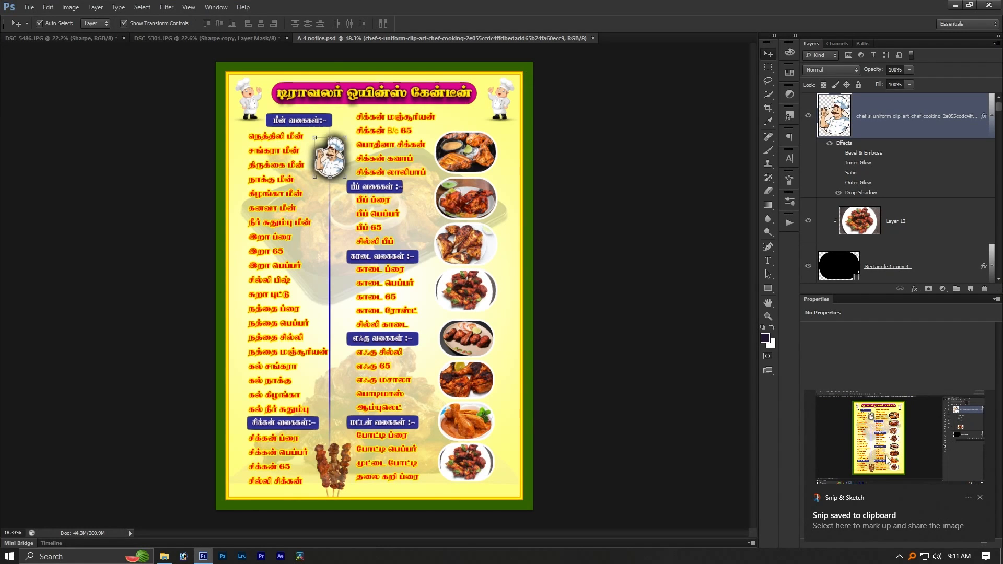
click(933, 457)
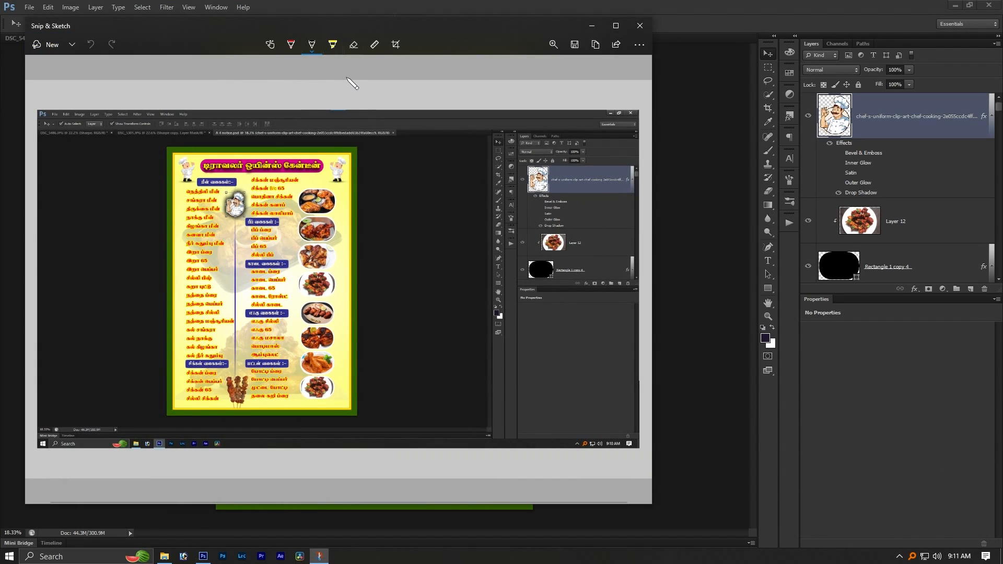
scroll(265, 215, up, 2)
scroll(266, 215, down, 3)
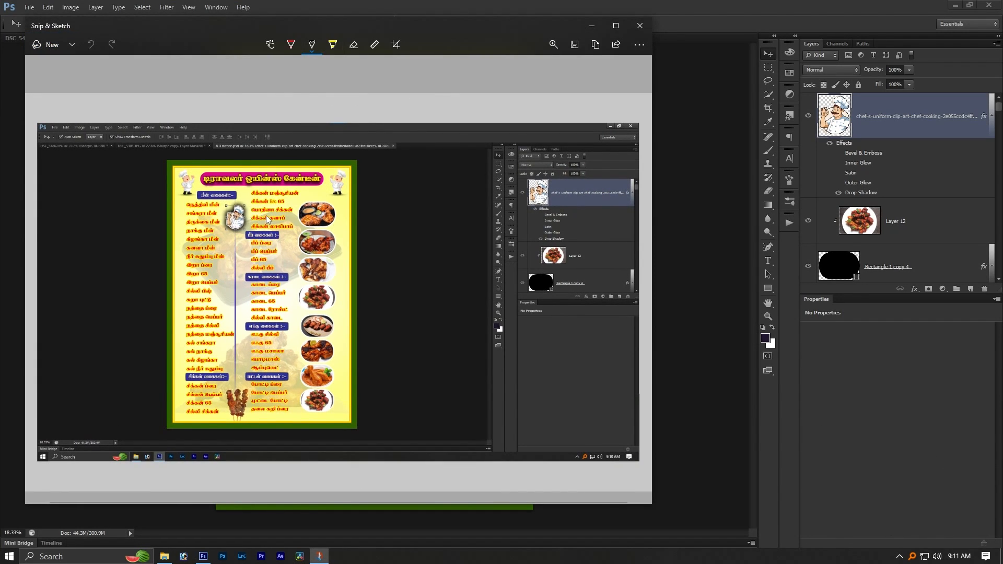
- Annotate the snip with a red pen loop around the uppermost food plate, a yellow highlighter stroke beside the poster and pencil loops around the chef
click(290, 45)
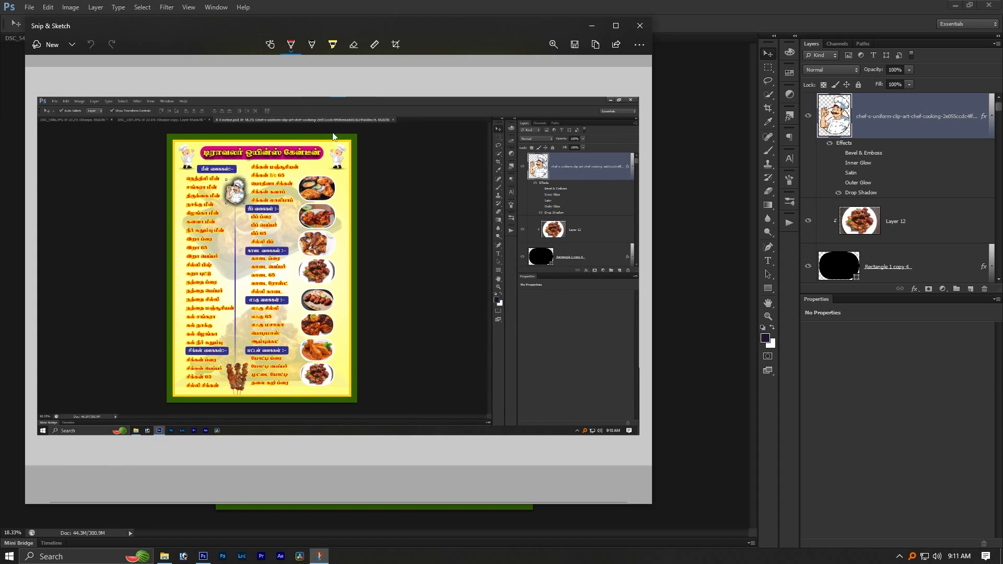
mouse_move(287, 193)
mouse_down()
mouse_move(350, 198)
mouse_move(401, 247)
mouse_move(400, 229)
mouse_up()
click(333, 44)
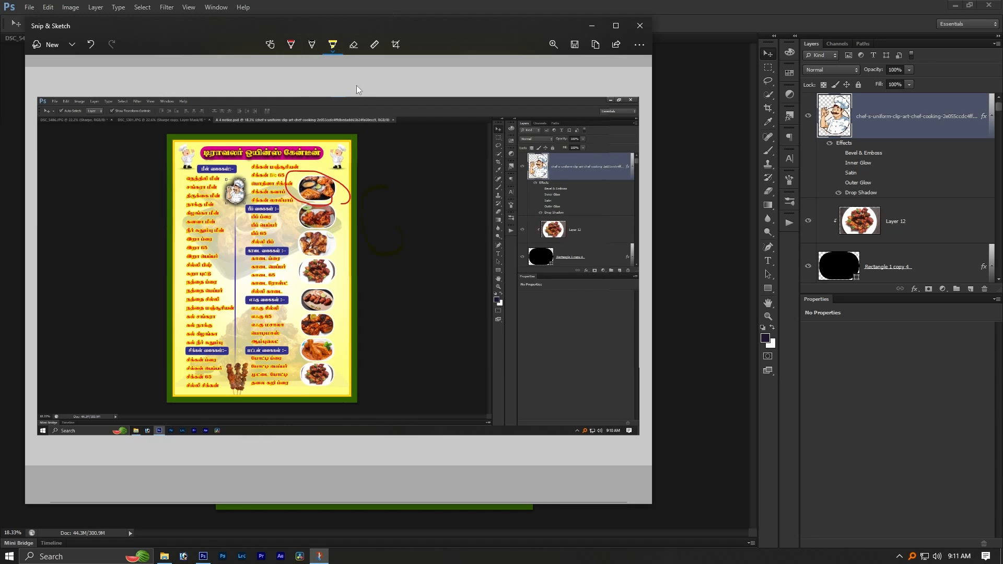
click(312, 46)
mouse_move(229, 226)
mouse_down()
mouse_move(245, 207)
mouse_move(250, 258)
mouse_move(211, 228)
mouse_move(241, 239)
mouse_move(243, 212)
mouse_up()
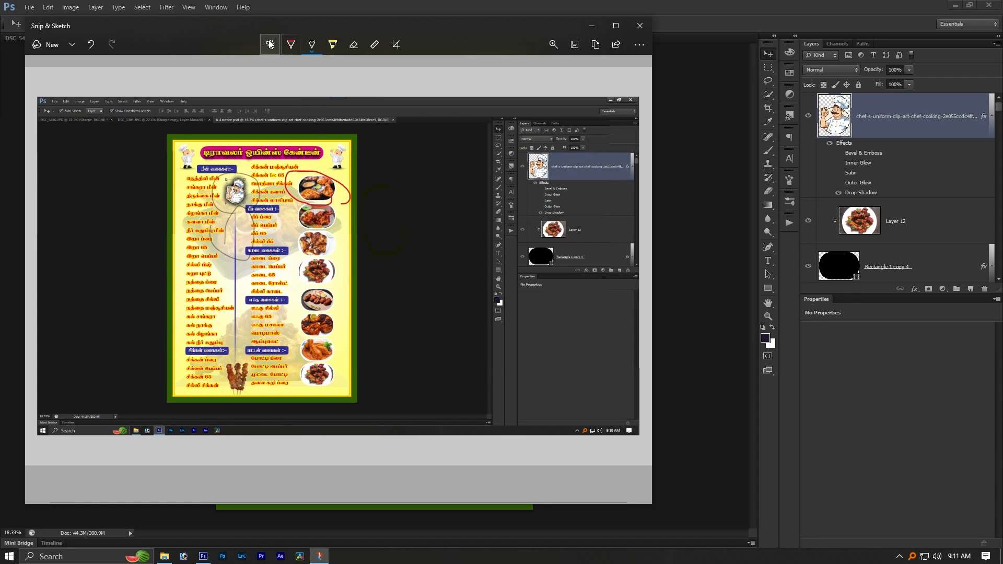
- Crop the annotated snip to the menu poster, leaving a narrow dark margin around it
click(396, 45)
drag(638, 109, 375, 144)
mouse_move(68, 484)
mouse_down()
mouse_move(195, 416)
mouse_move(246, 451)
mouse_move(236, 455)
mouse_up()
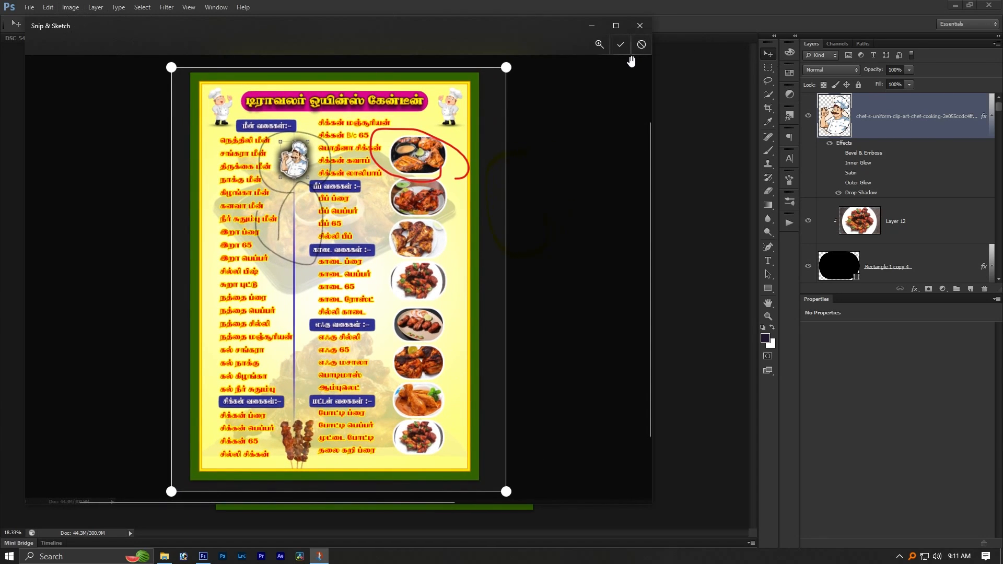
click(621, 44)
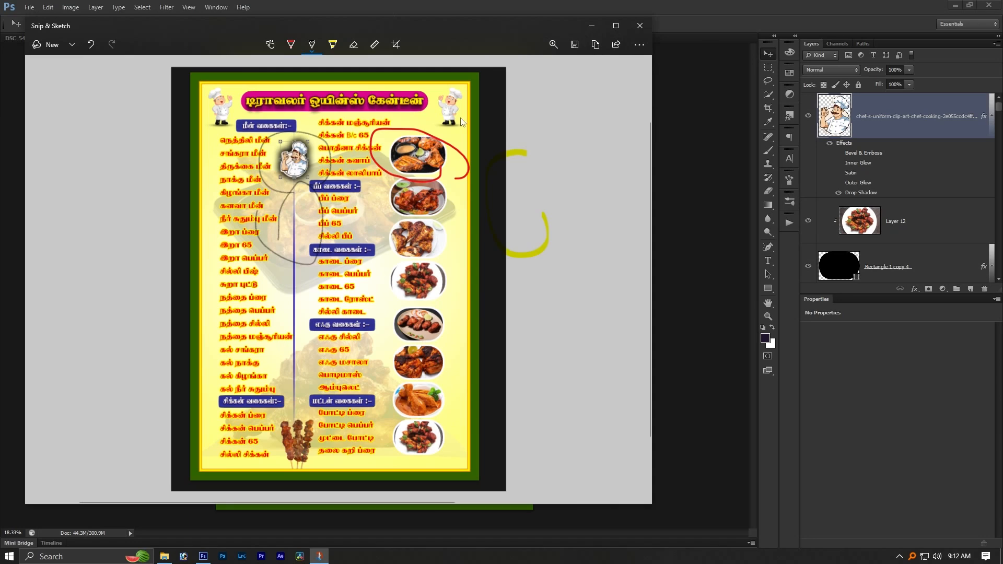
click(575, 46)
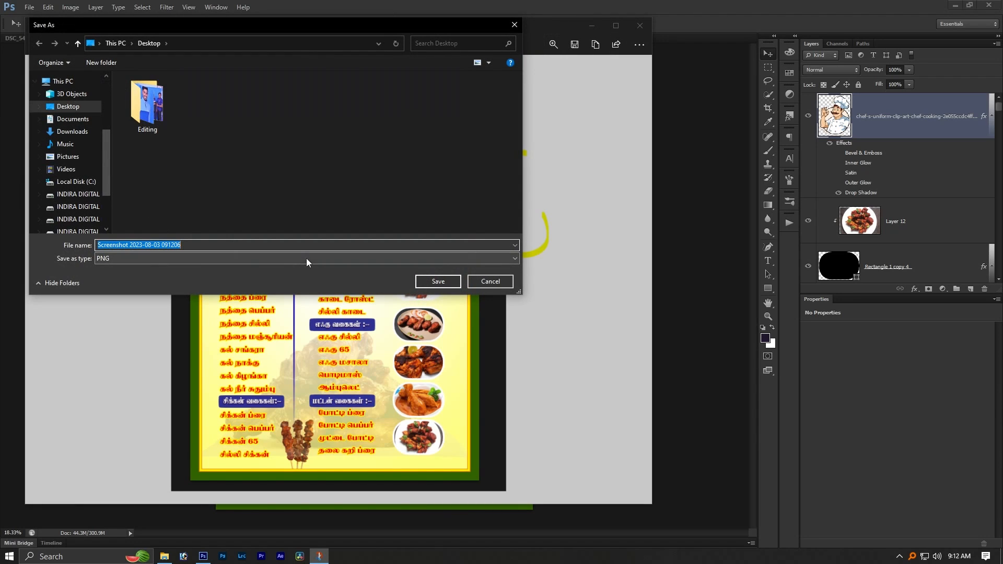
click(289, 257)
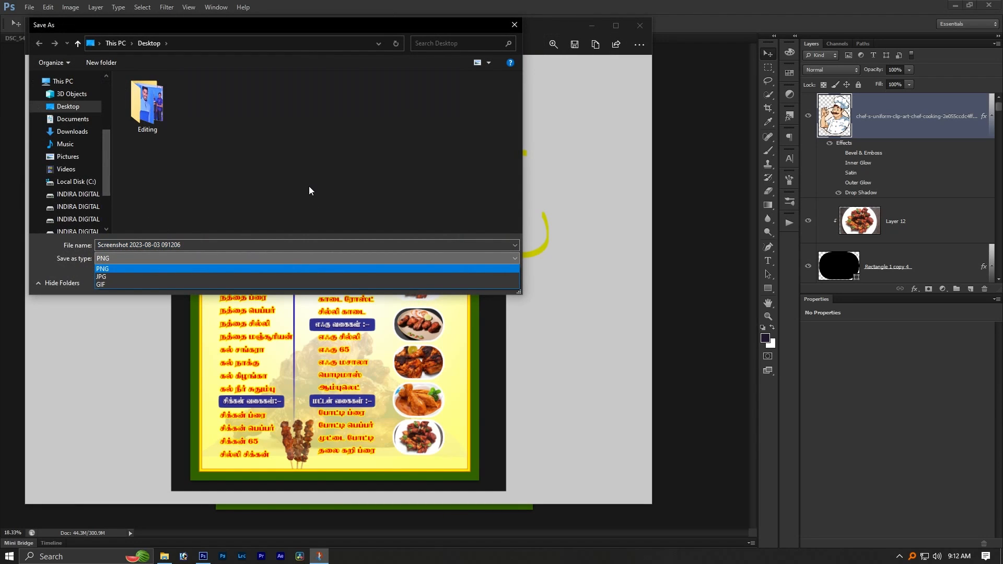
click(385, 241)
click(438, 282)
scroll(417, 184, down, 2)
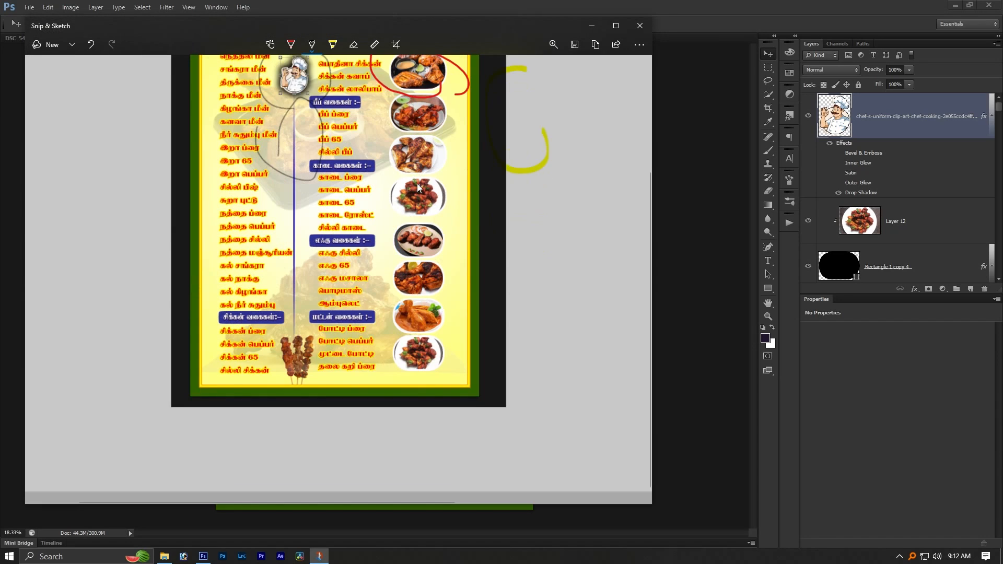
scroll(417, 183, up, 3)
- View the saved screenshot from the desktop, and close both the image viewer and Snip & Sketch
key(super+d)
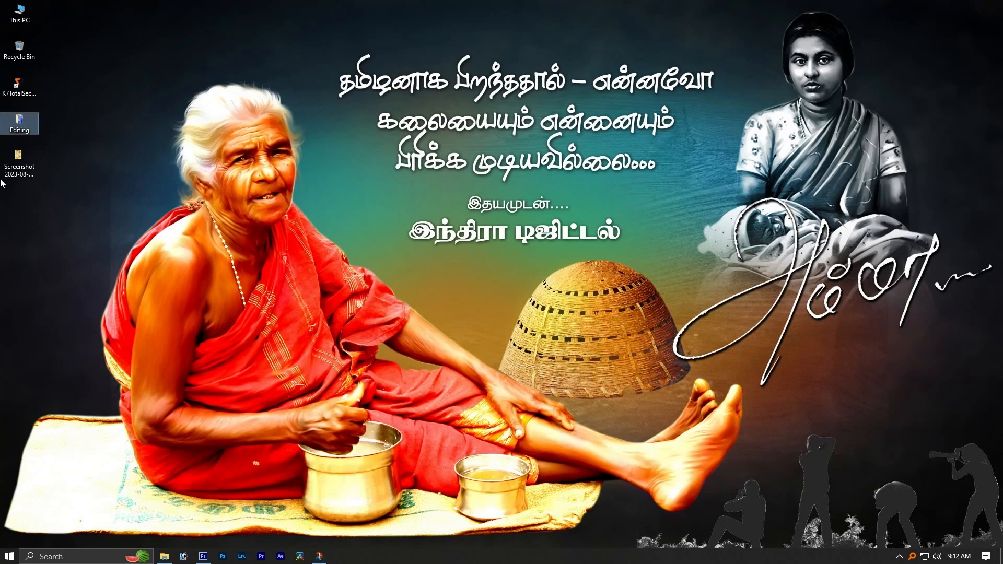
double_click(23, 154)
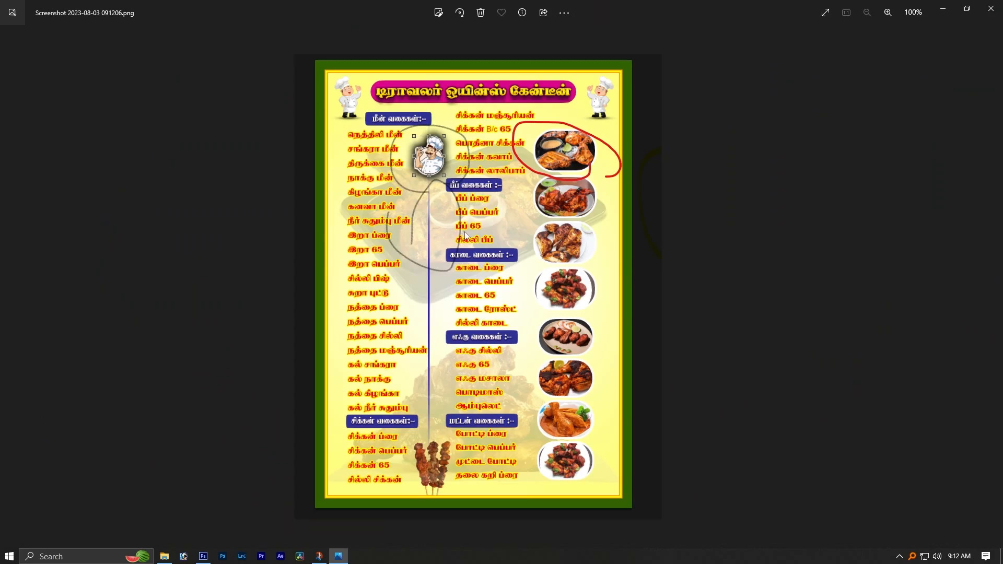
scroll(499, 132, up, 2)
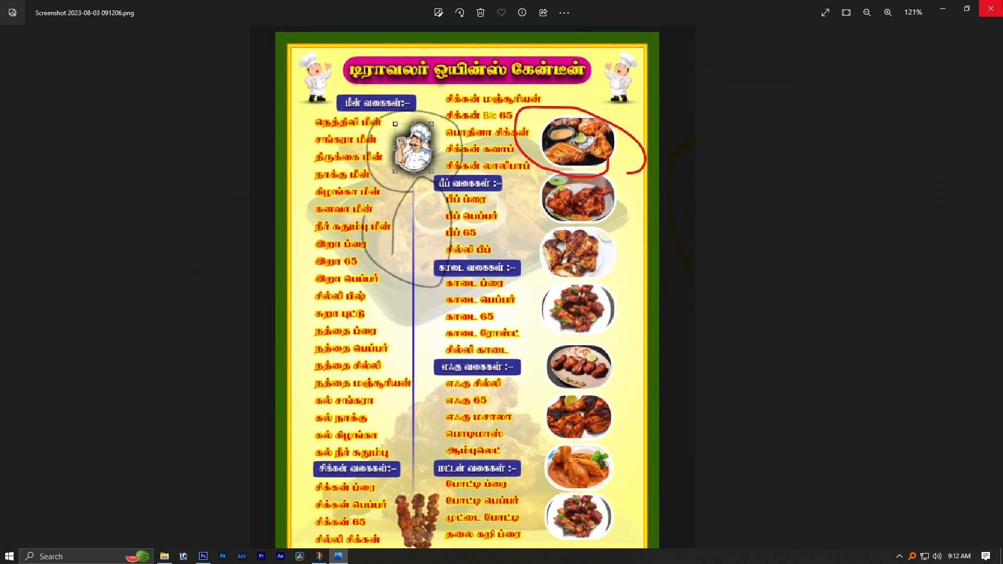
click(991, 8)
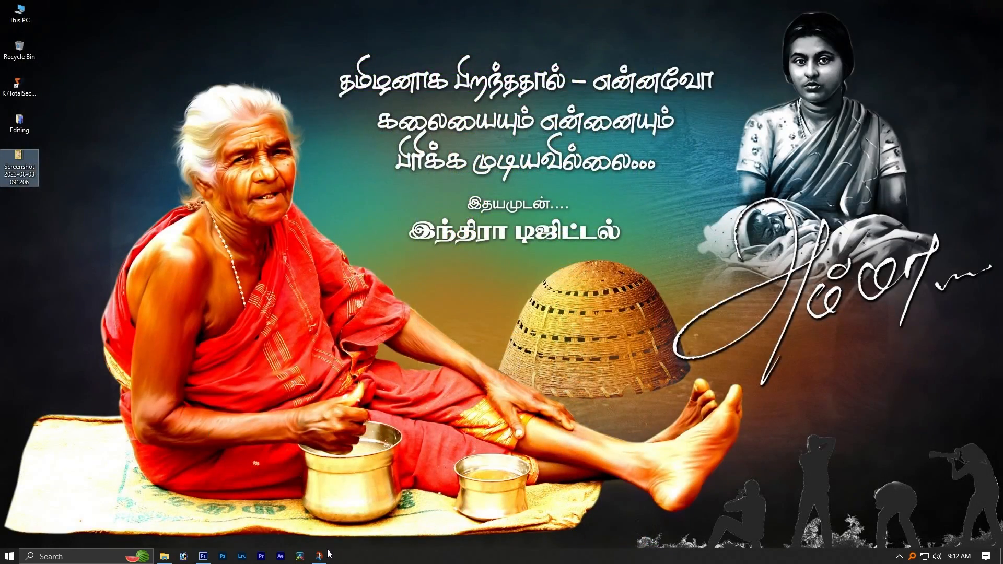
click(325, 555)
click(640, 26)
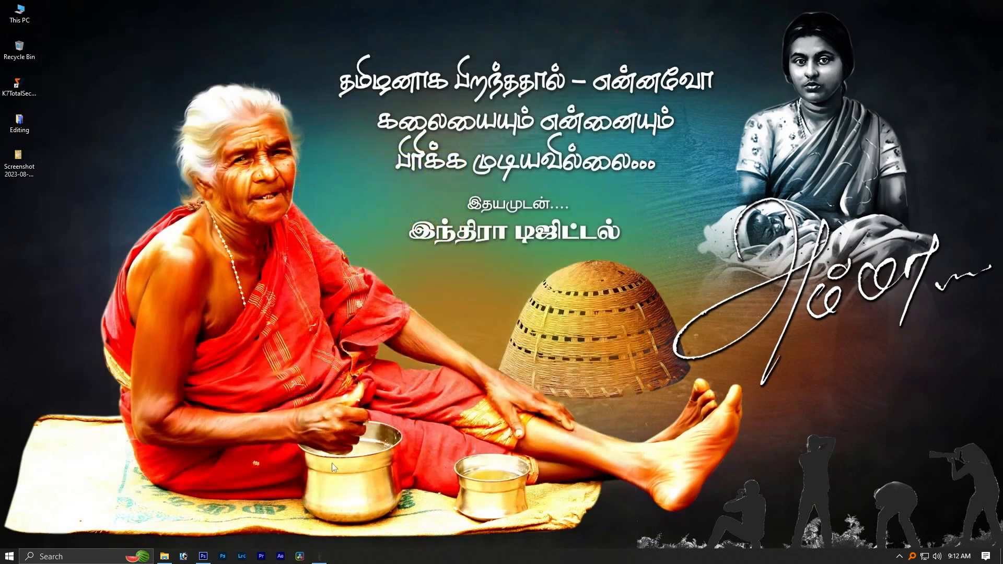
- Launch Telegram and minimize its window to return to the desktop
click(9, 557)
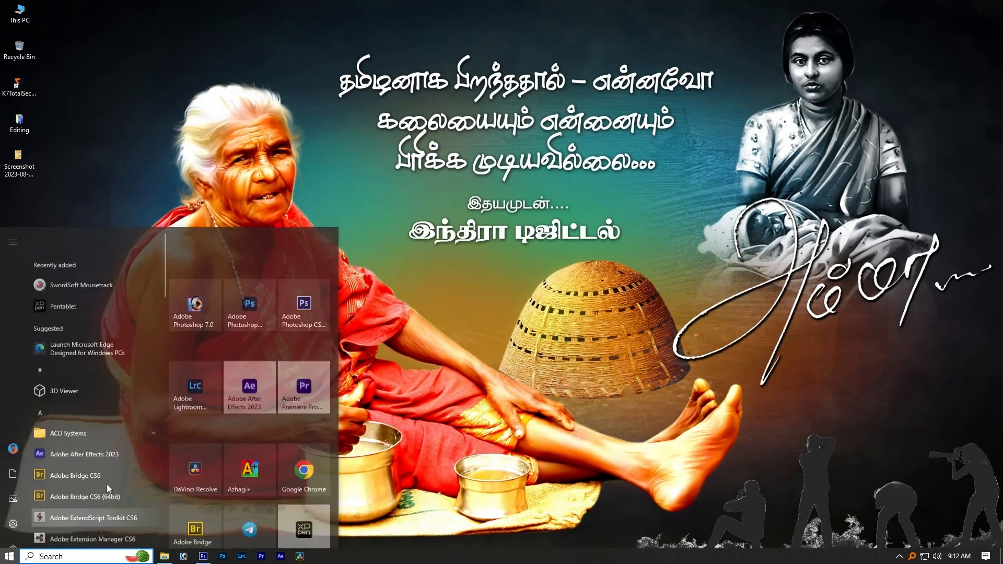
click(240, 469)
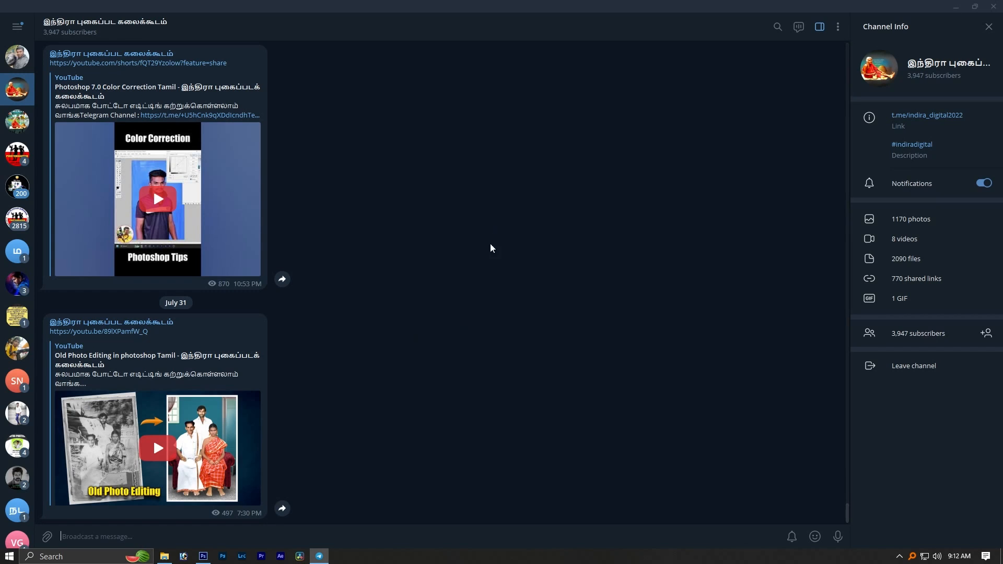
click(956, 6)
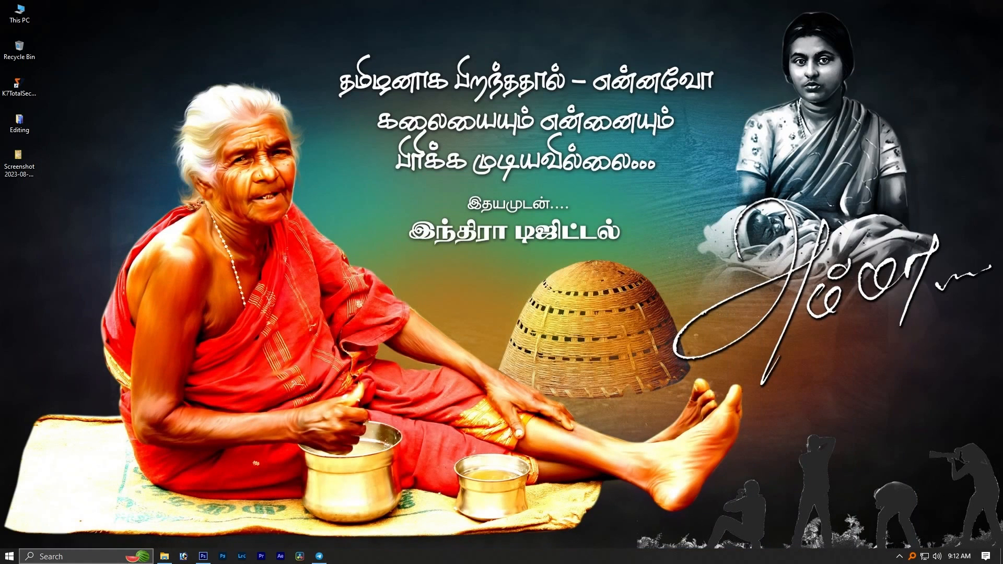
- Switch to Photoshop and capture a rectangular snip of the whole A 4 notice poster, including its green border
click(204, 557)
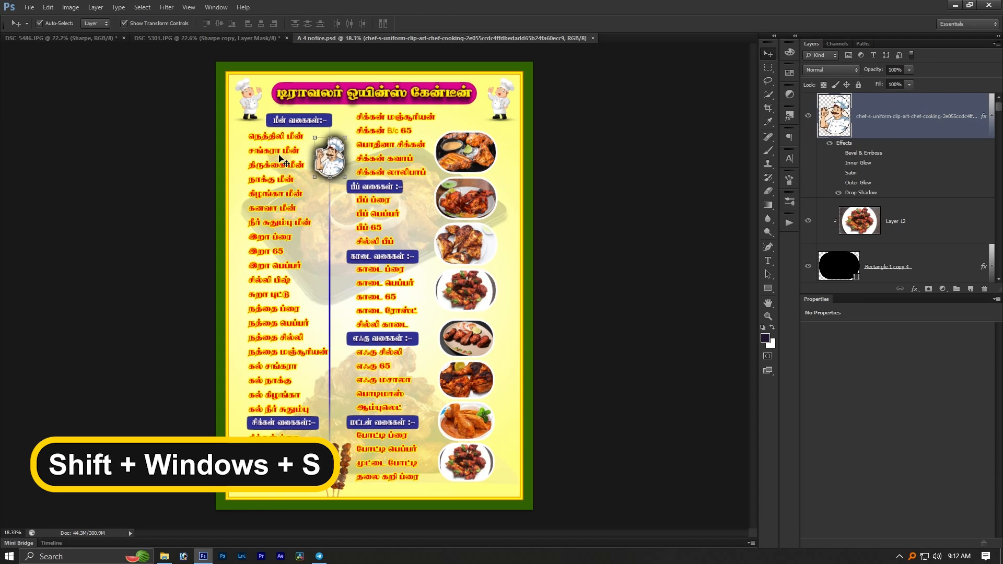
key(shift+super+s)
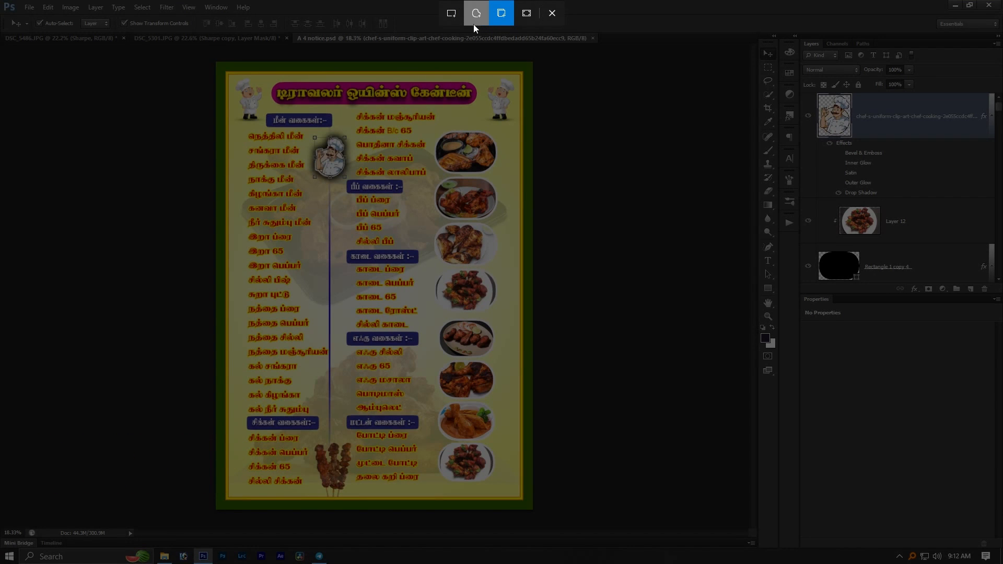
click(451, 17)
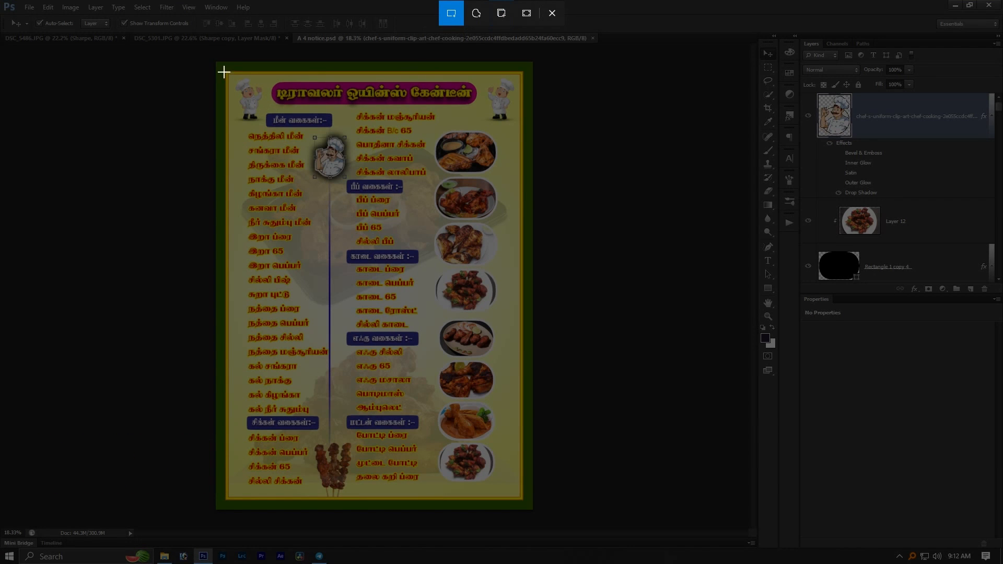
drag(215, 61, 534, 508)
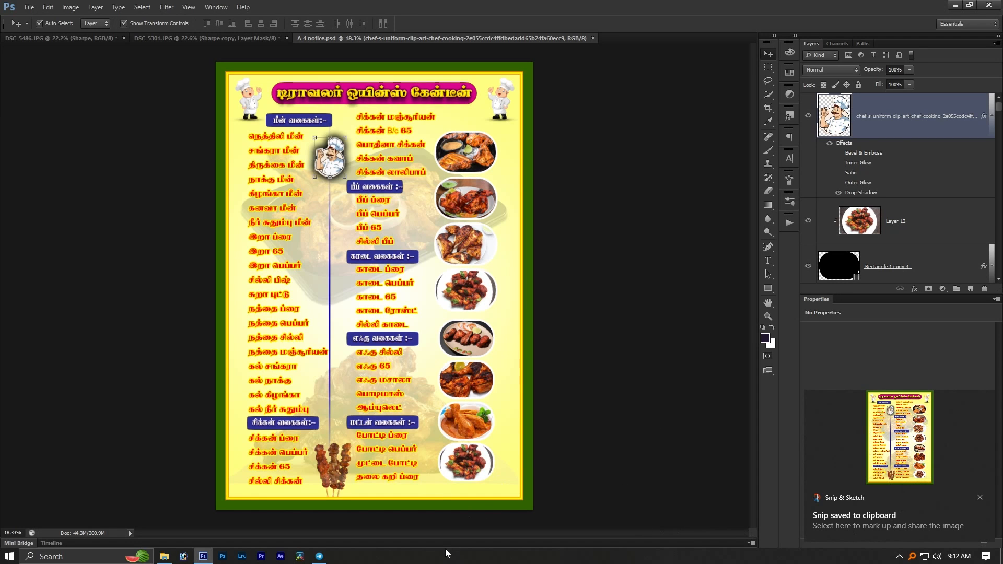
- Switch to Telegram, paste the poster snip into the open channel, send it as a compressed image and briefly view the posted picture
click(320, 556)
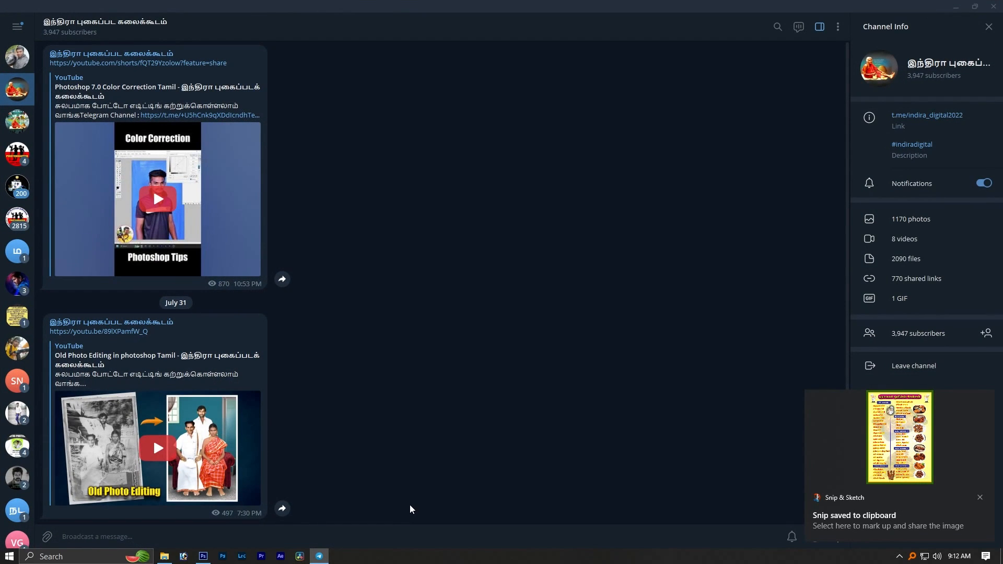
key(ctrl+v)
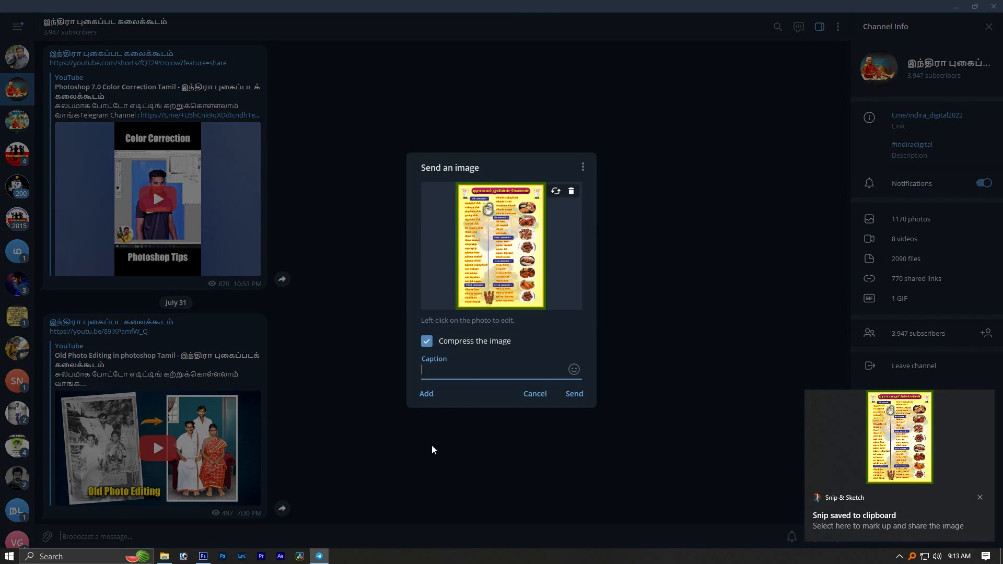
click(574, 397)
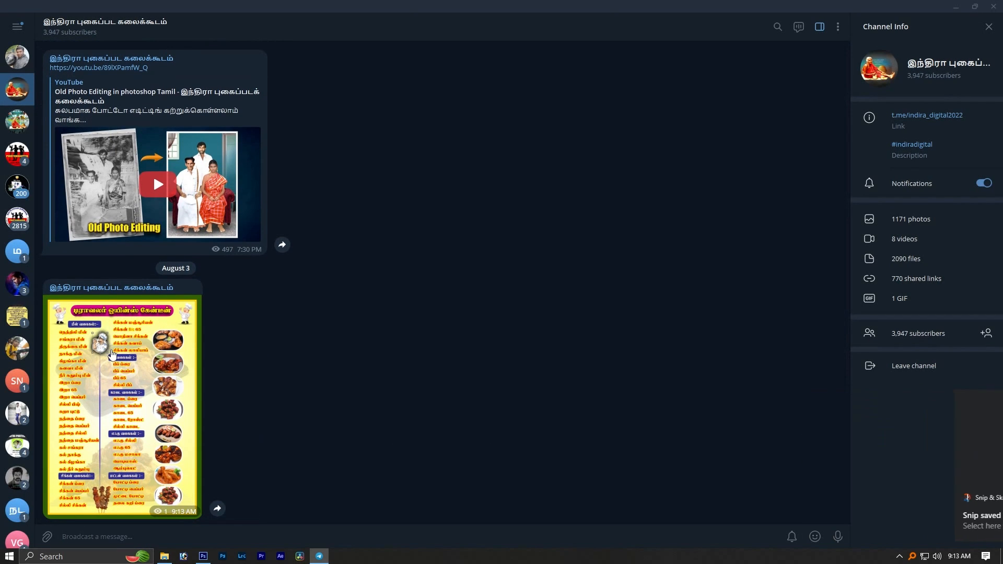
click(94, 328)
key(Escape)
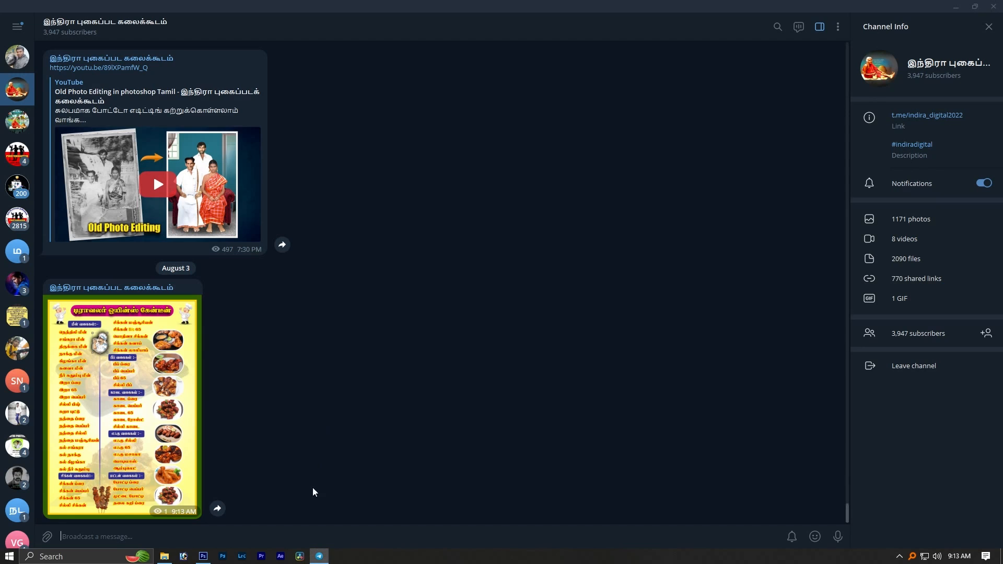
- Switch to Photoshop and capture a freeform snip around the poster's column of eight food plates
click(203, 557)
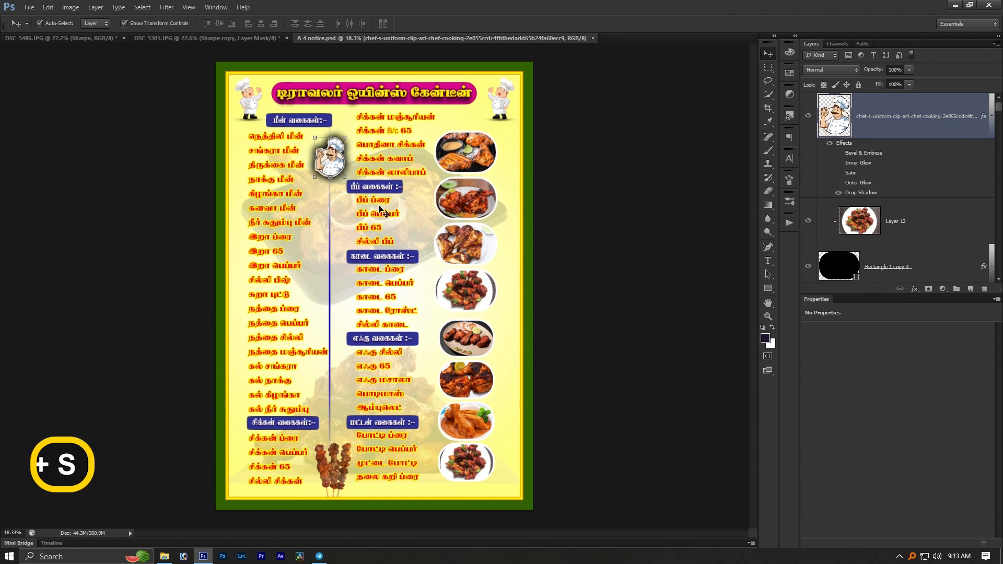
key(shift+super+s)
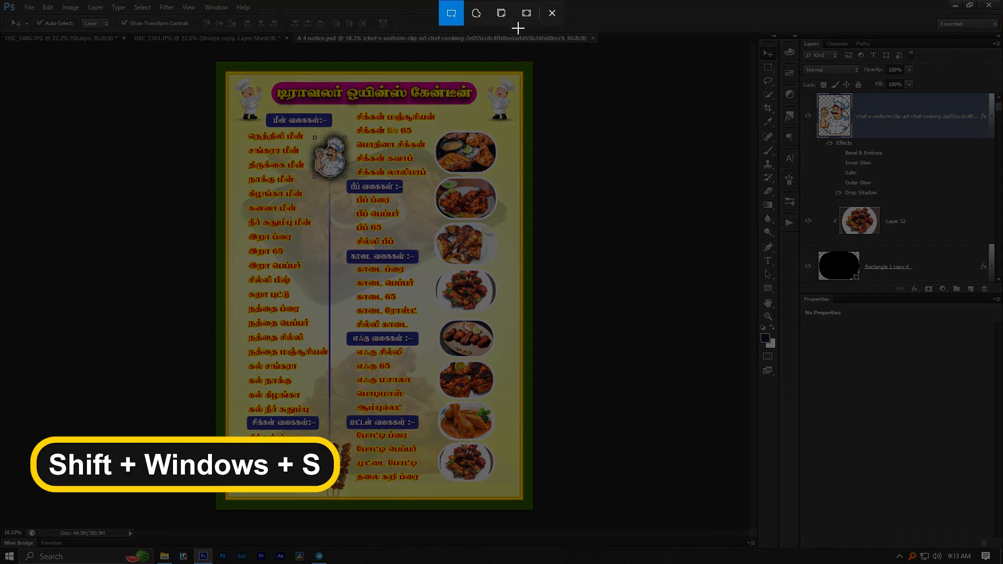
click(472, 17)
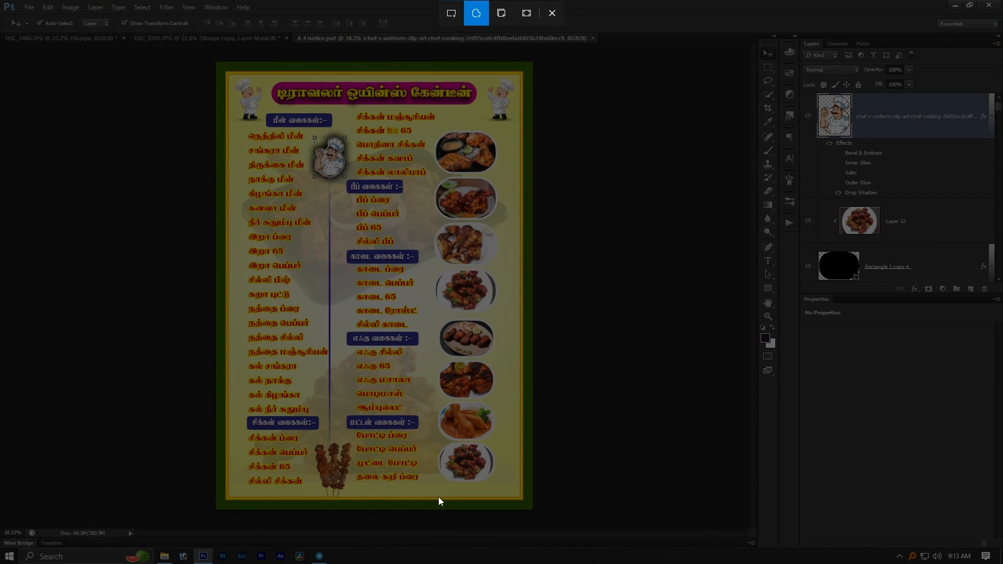
mouse_move(432, 487)
mouse_down()
mouse_move(431, 155)
mouse_move(445, 126)
mouse_move(475, 123)
mouse_move(509, 156)
mouse_move(530, 244)
mouse_move(509, 450)
mouse_move(489, 494)
mouse_move(461, 491)
mouse_up()
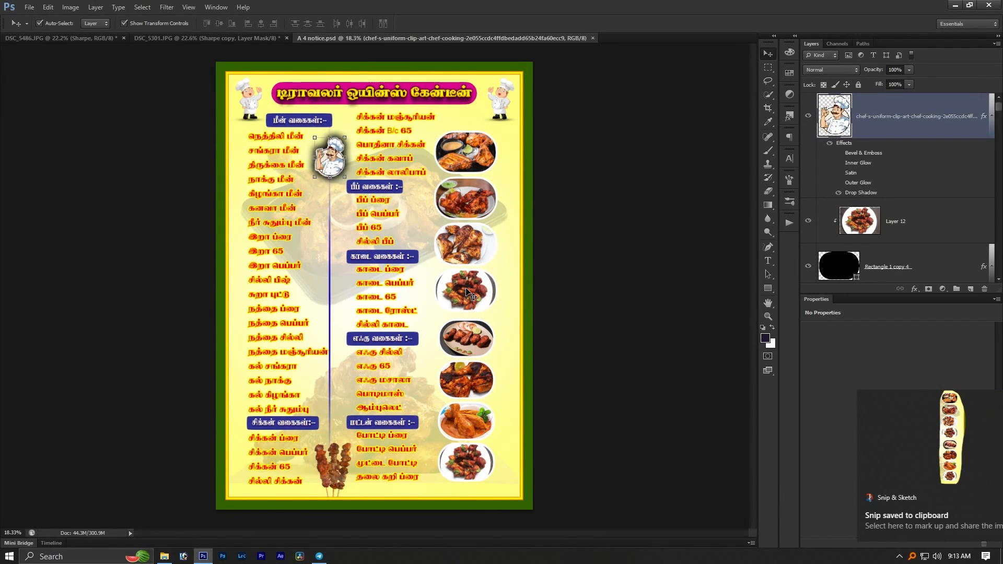
- Switch to Telegram, send the freeform food-plate snip to the open channel as a compressed image, and minimize Telegram
click(320, 557)
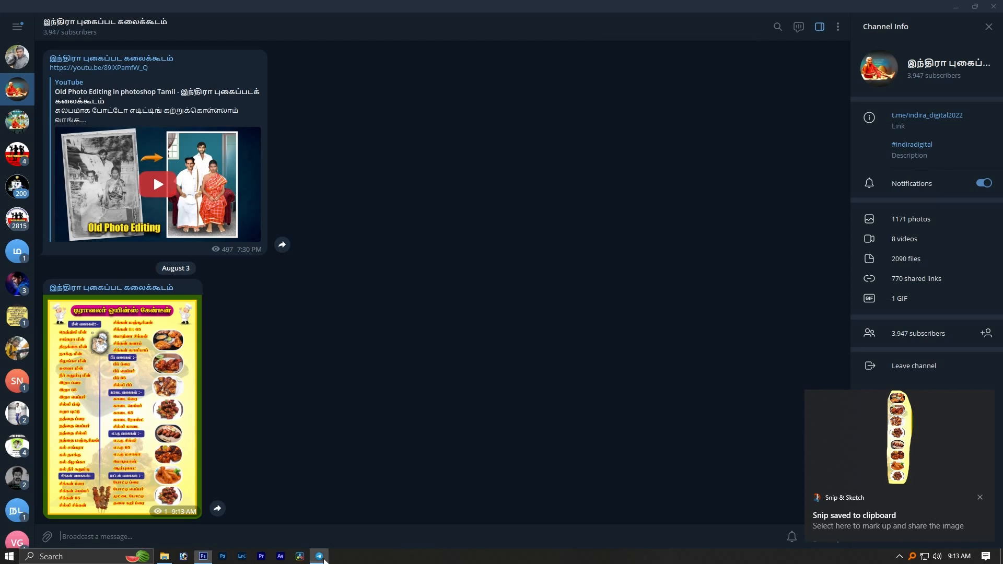
key(ctrl+v)
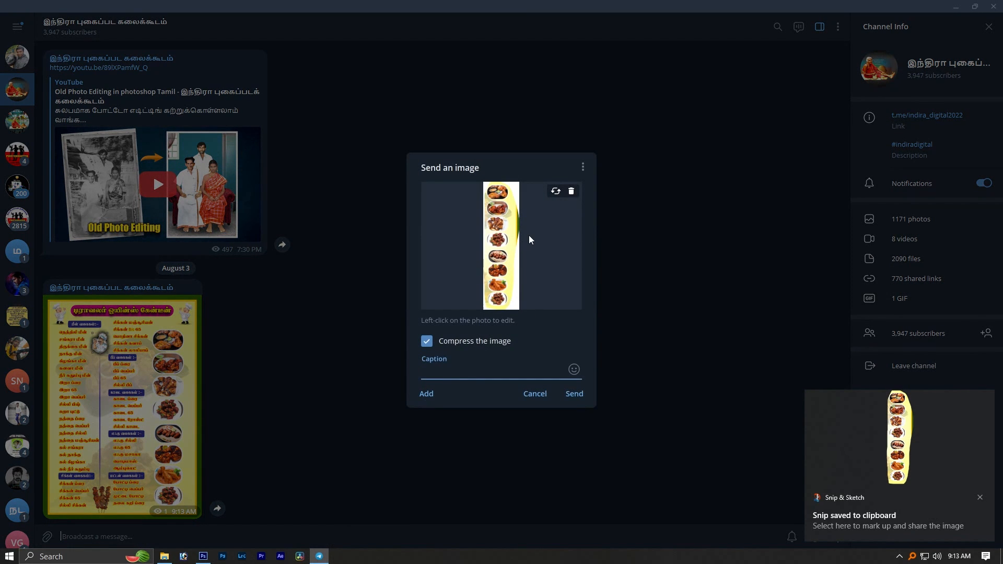
click(575, 395)
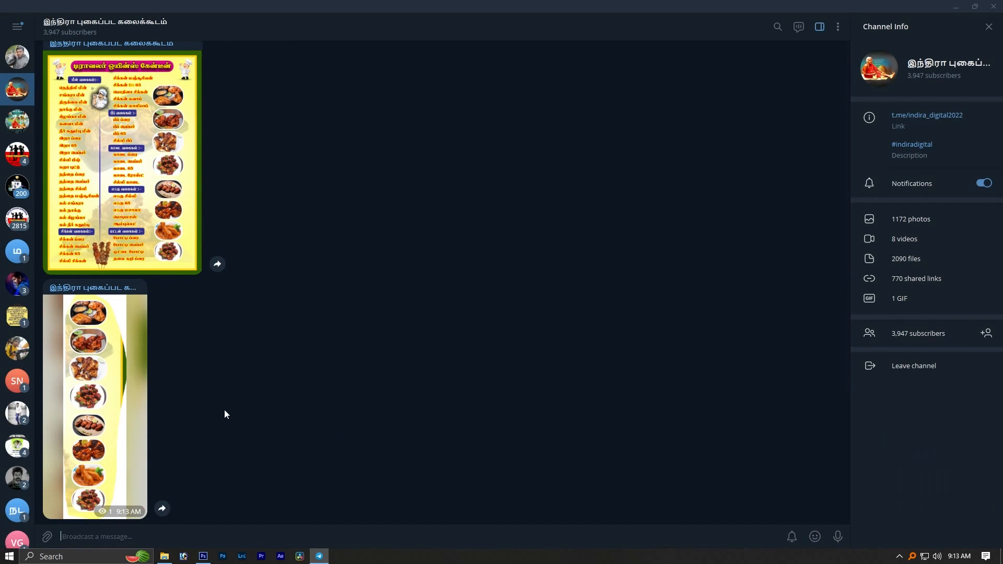
click(320, 557)
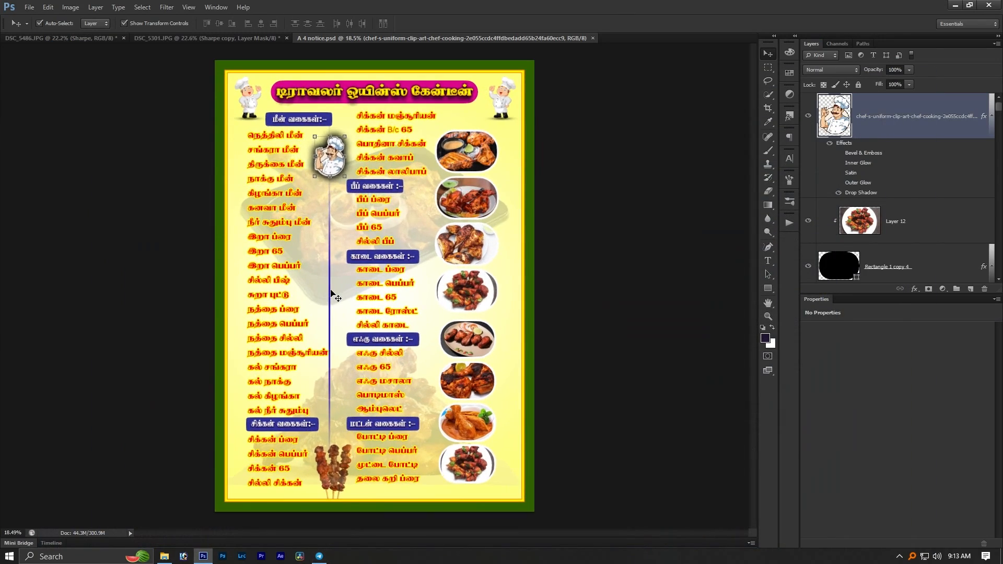
- Close the A 4 notice poster and quit Photoshop without saving changes to the remaining DSC photos
key(ctrl+w)
scroll(330, 289, down, 1)
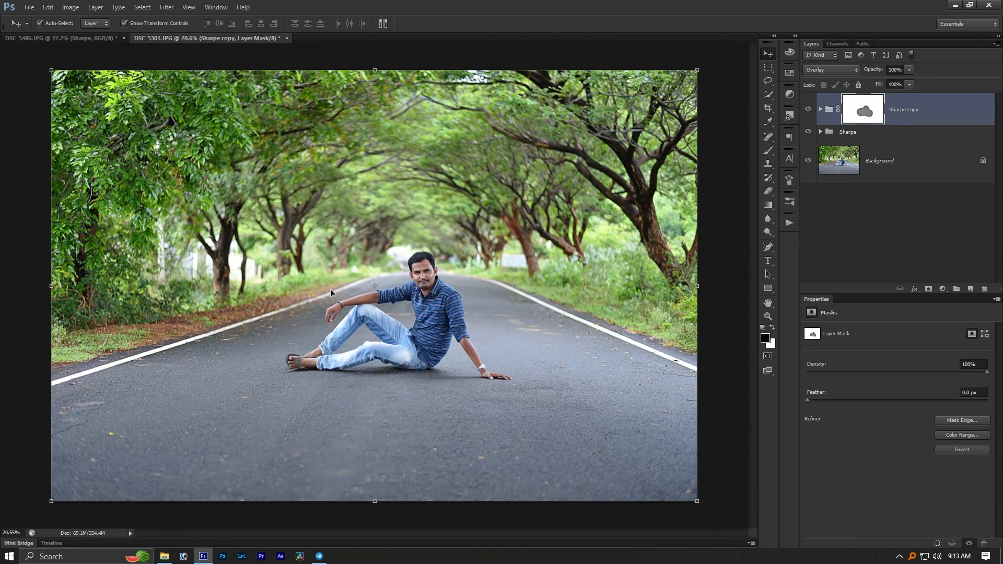
click(989, 5)
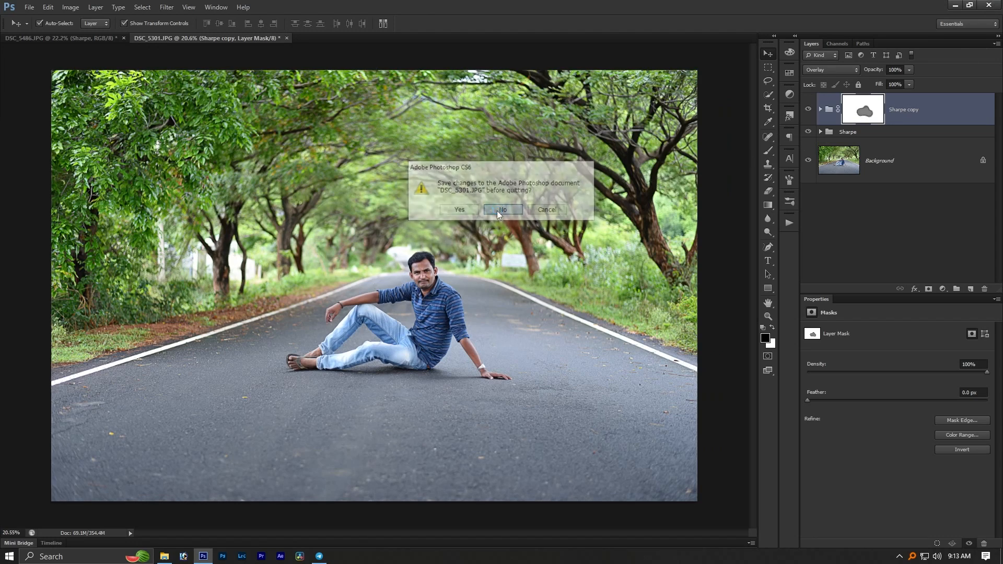
click(497, 211)
click(497, 211)
- Refresh the Windows desktop twice
right_click(353, 209)
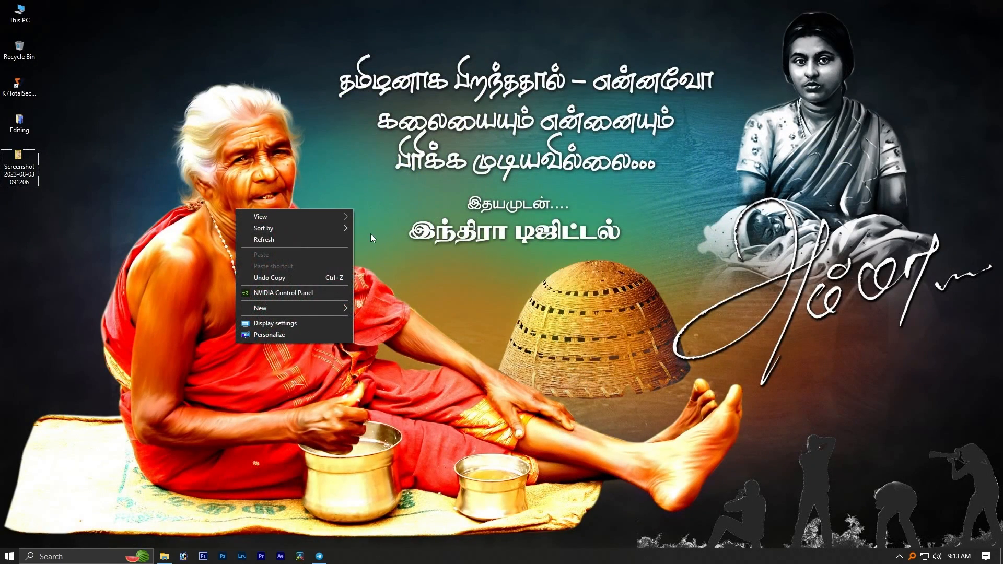
click(309, 239)
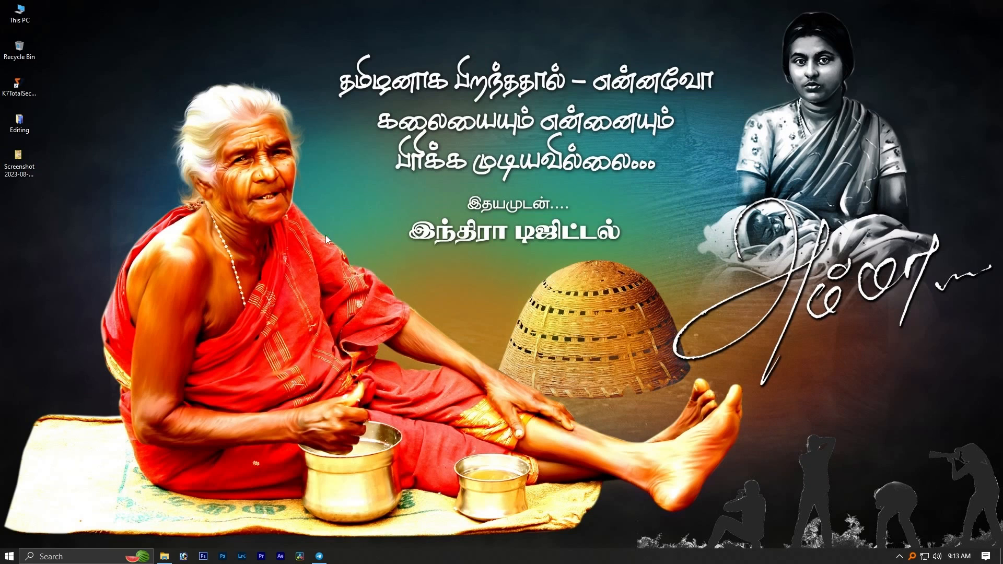
right_click(348, 184)
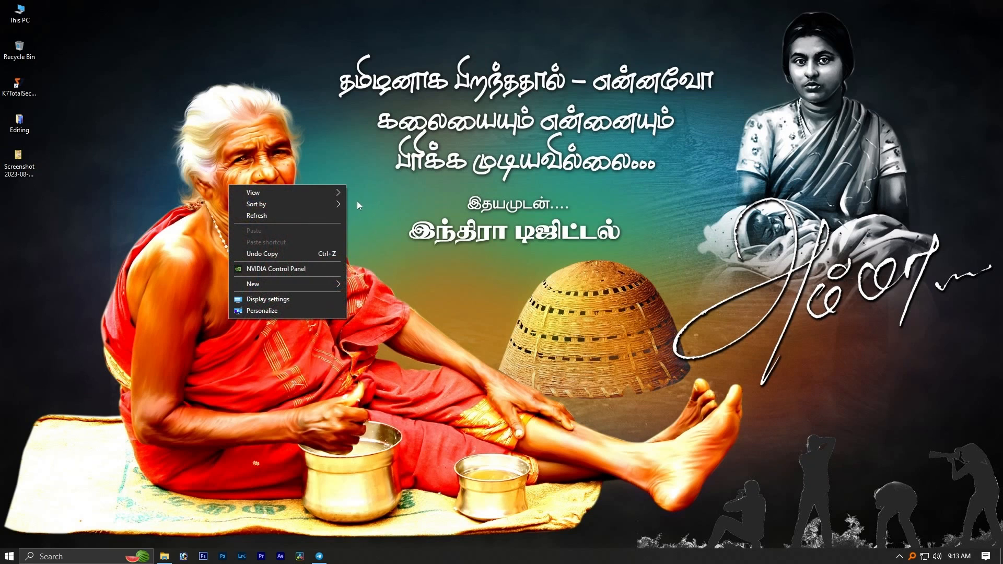
click(329, 214)
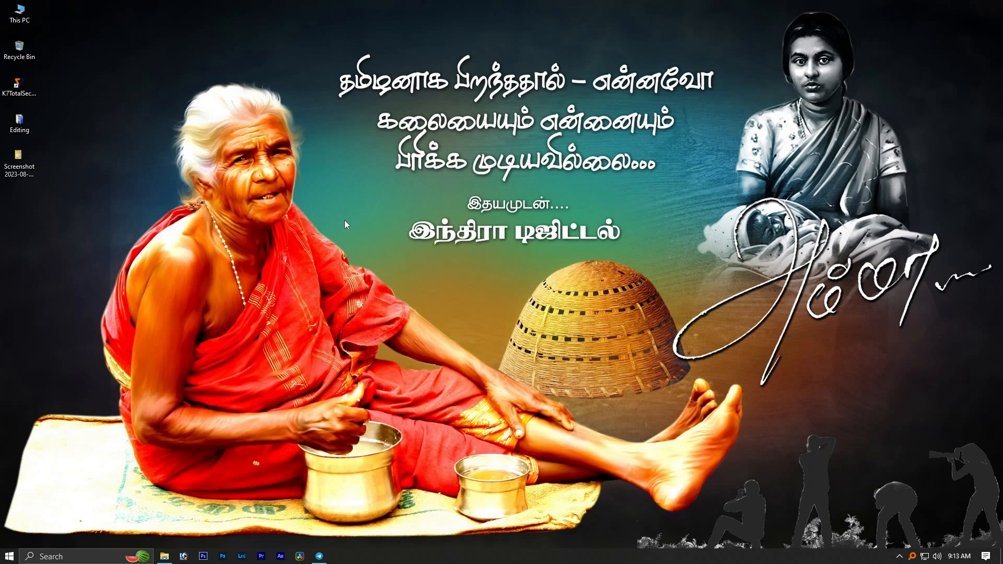